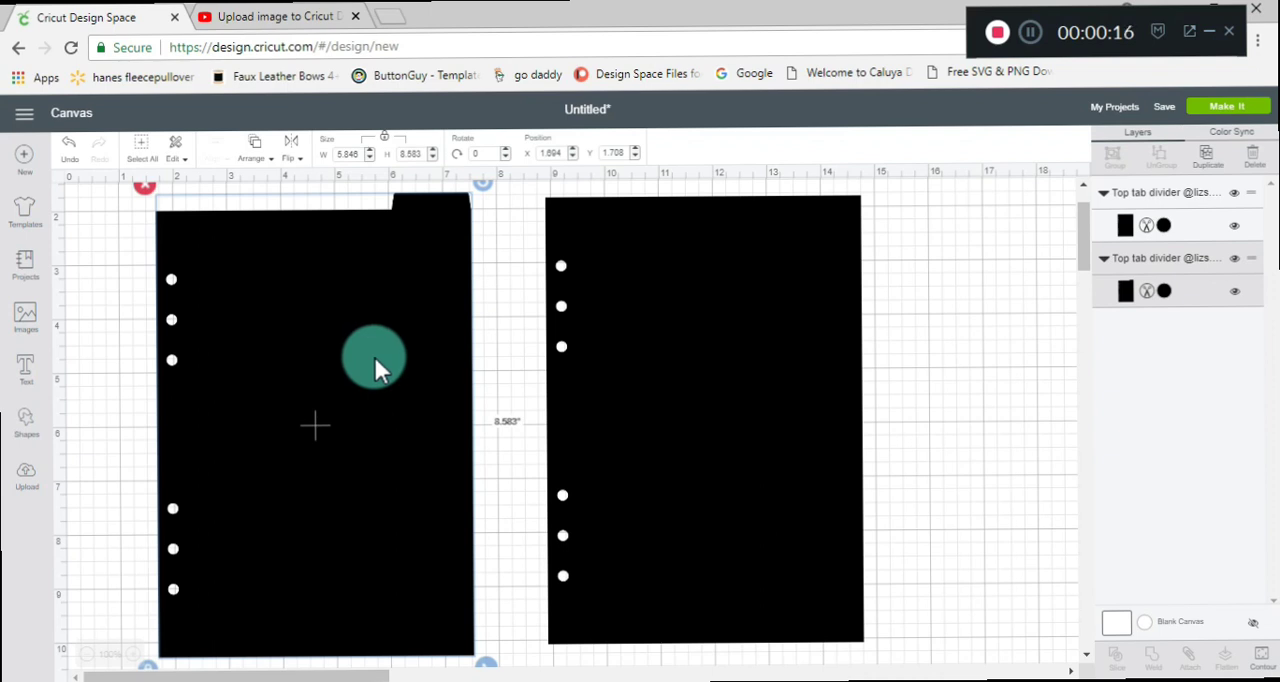
Hide the tabbed divider on the canvas and move the plain six-hole page to about X 4.819, Y 1.694.
drag(666, 346, 609, 358)
click(324, 391)
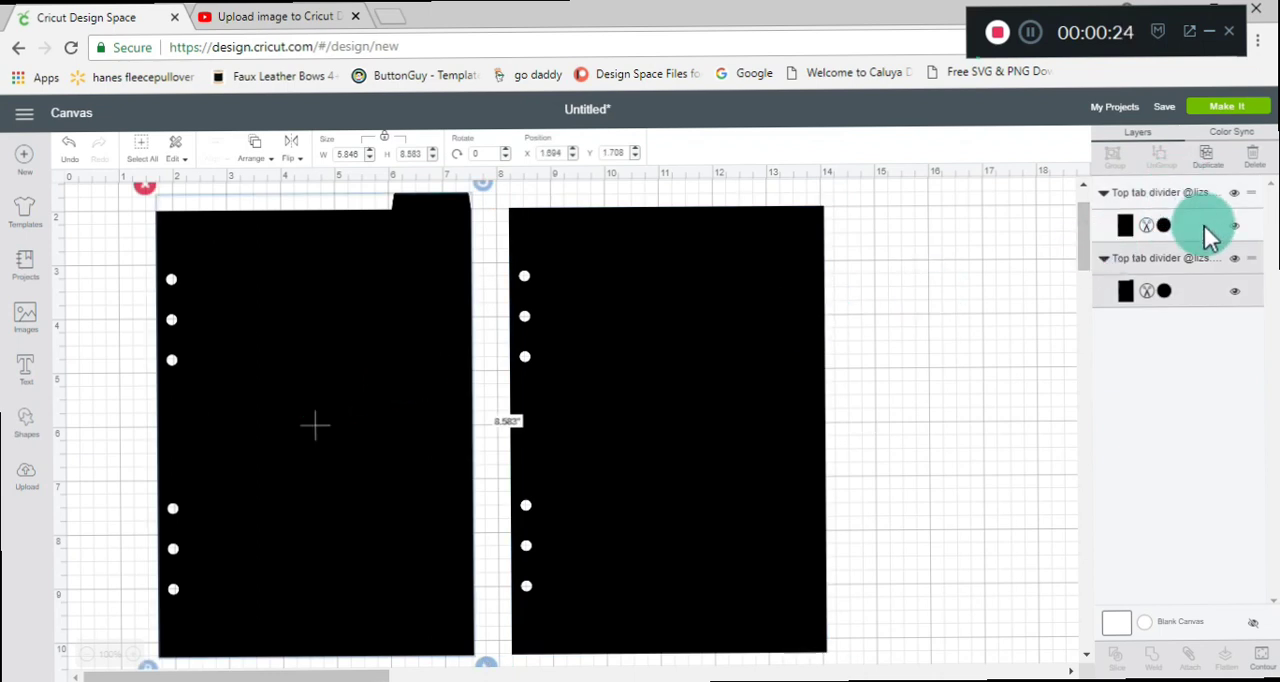
click(1237, 266)
drag(657, 324, 471, 326)
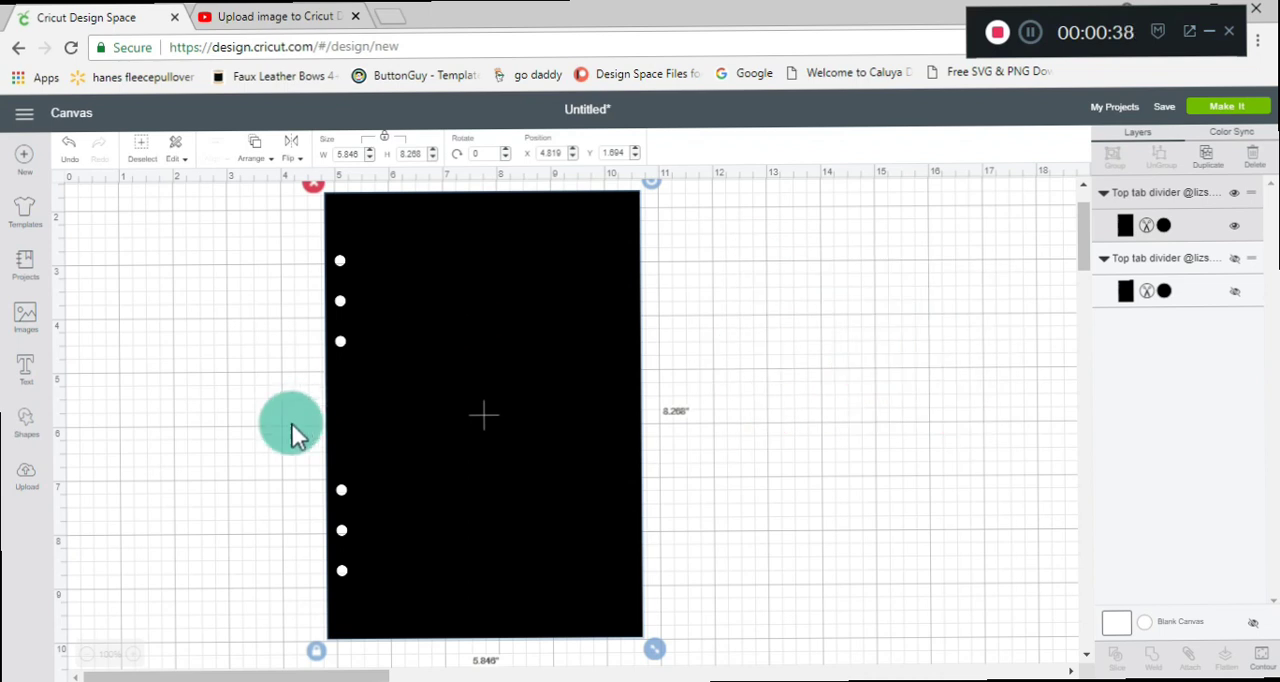
Move the plain six-hole page up near the canvas origin, to about X 2.664, Y 0.183, and deselect it.
click(87, 658)
click(87, 658)
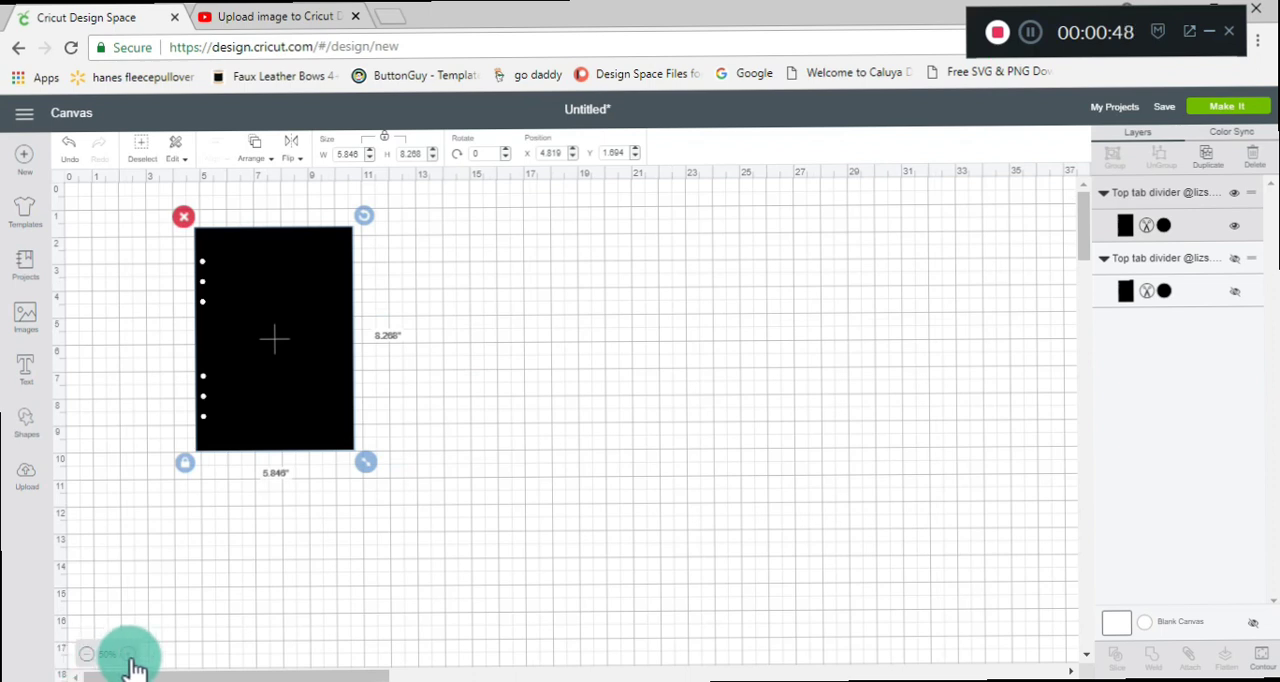
click(129, 656)
click(129, 656)
click(129, 656)
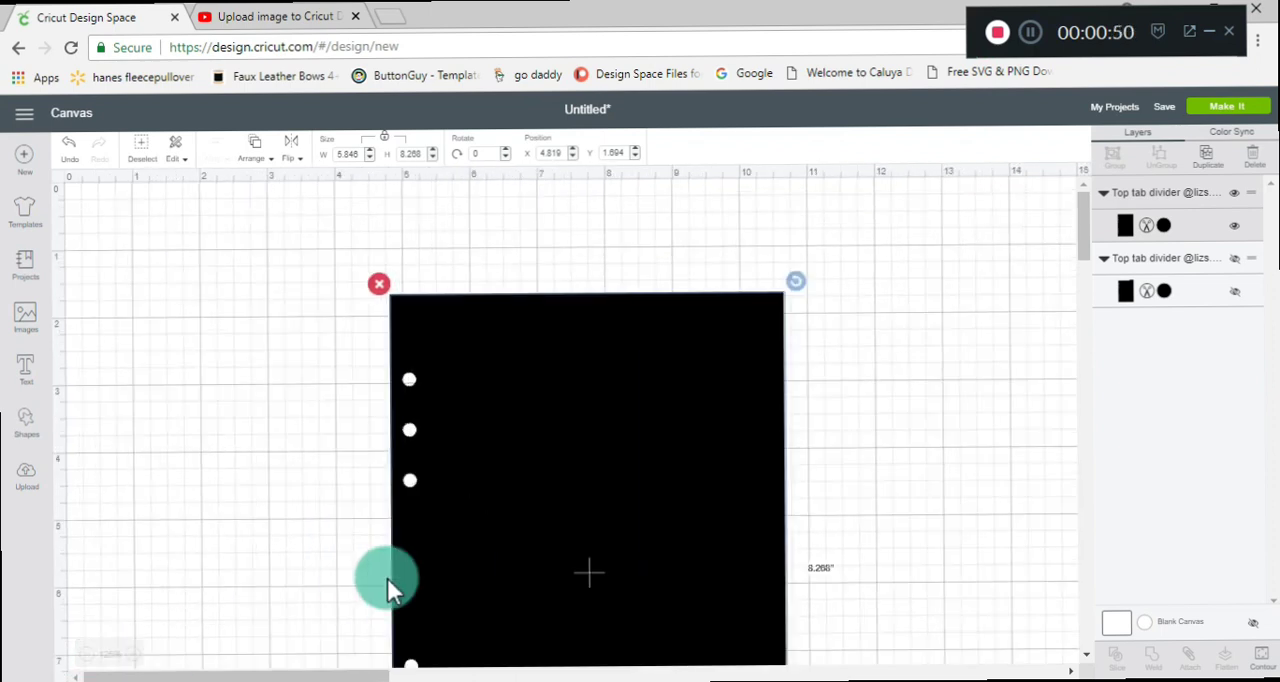
drag(435, 568, 345, 462)
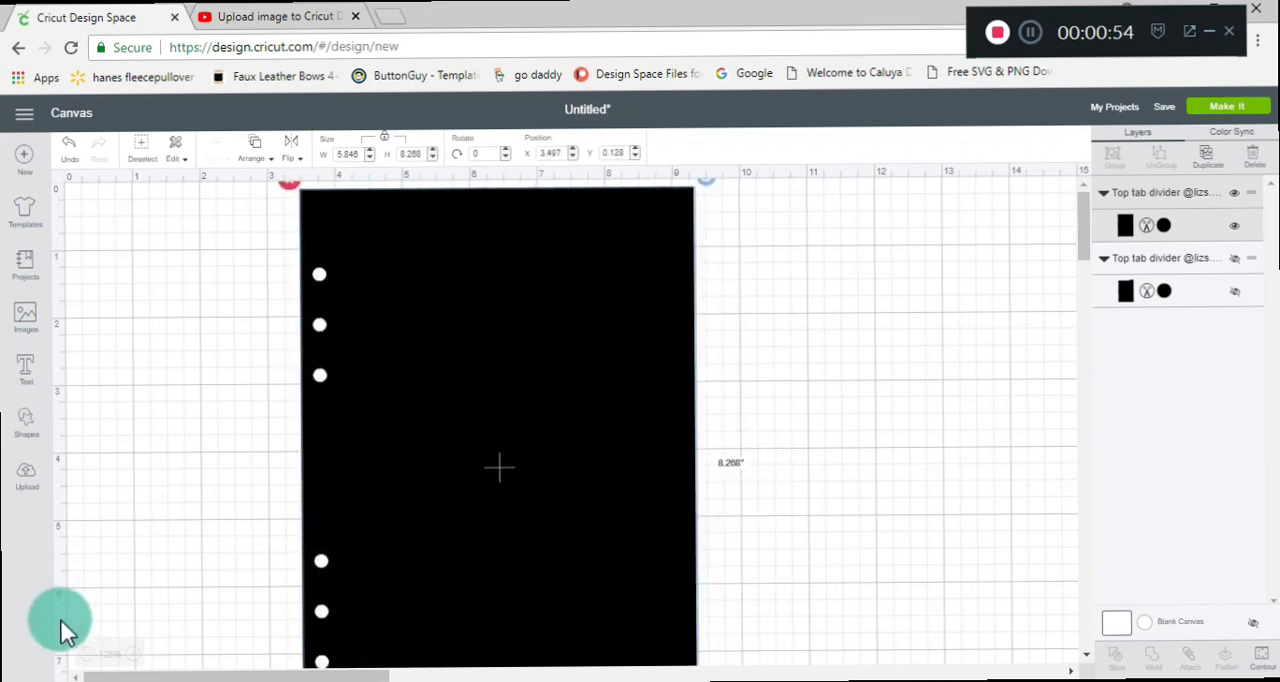
click(87, 654)
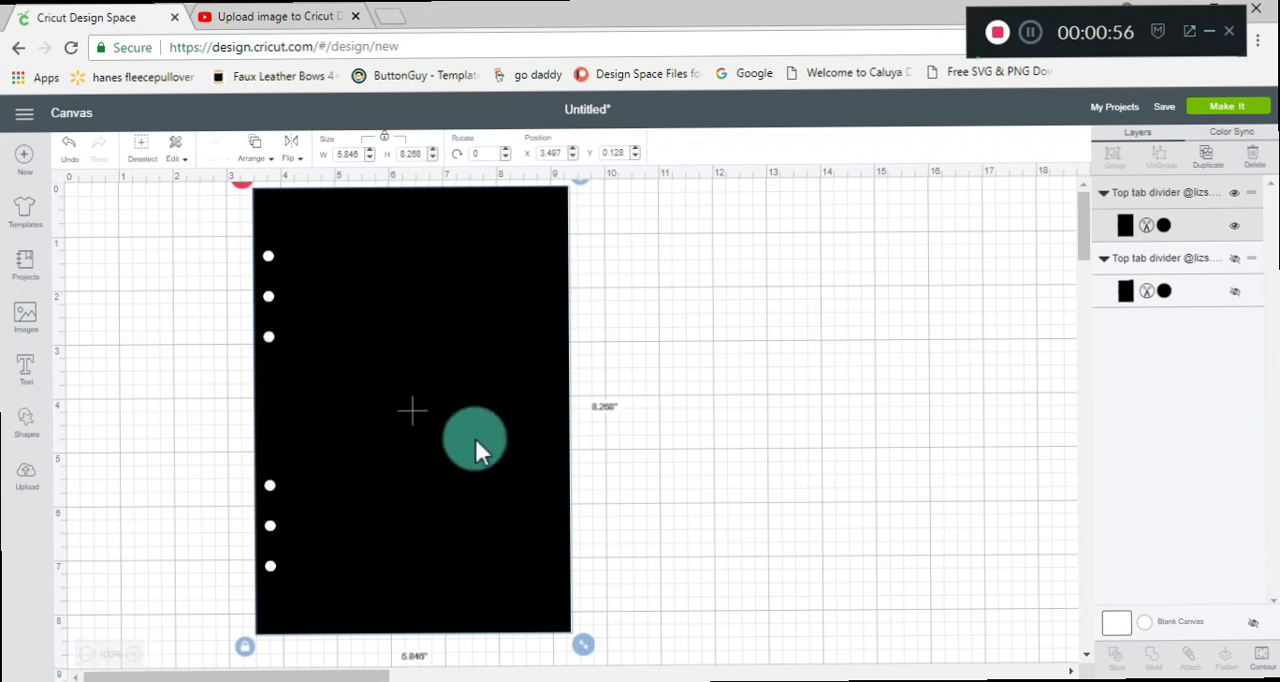
drag(476, 440, 428, 442)
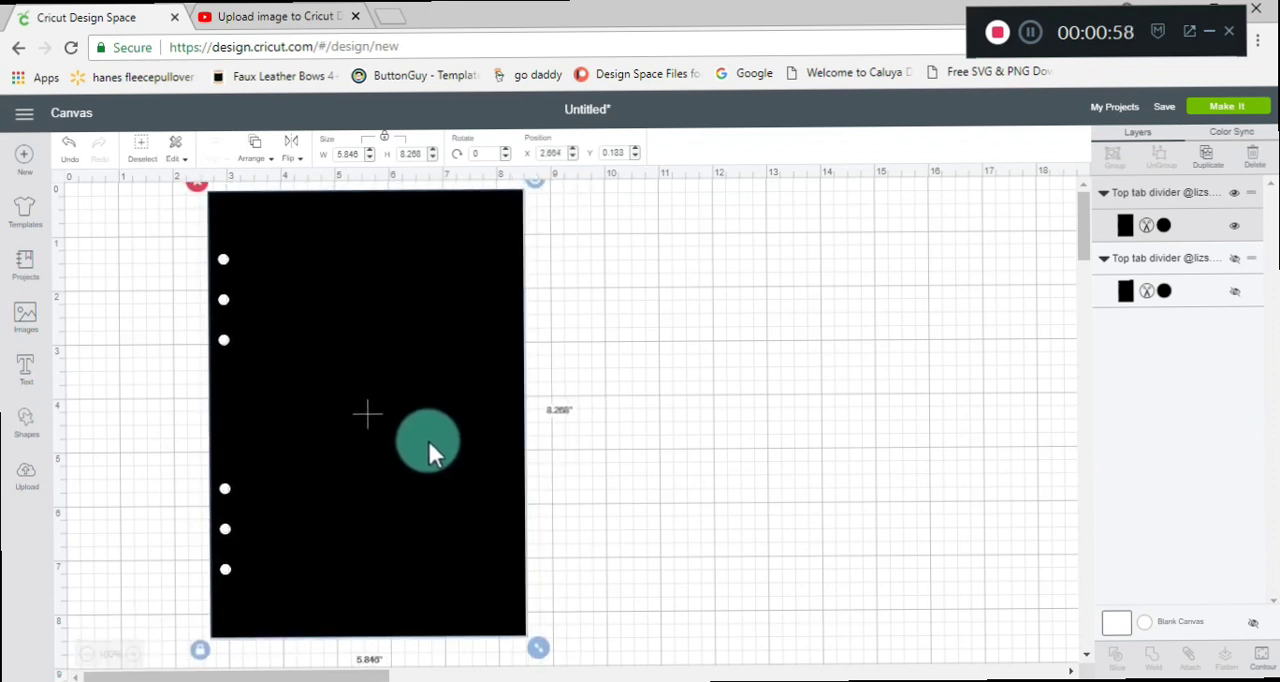
click(774, 454)
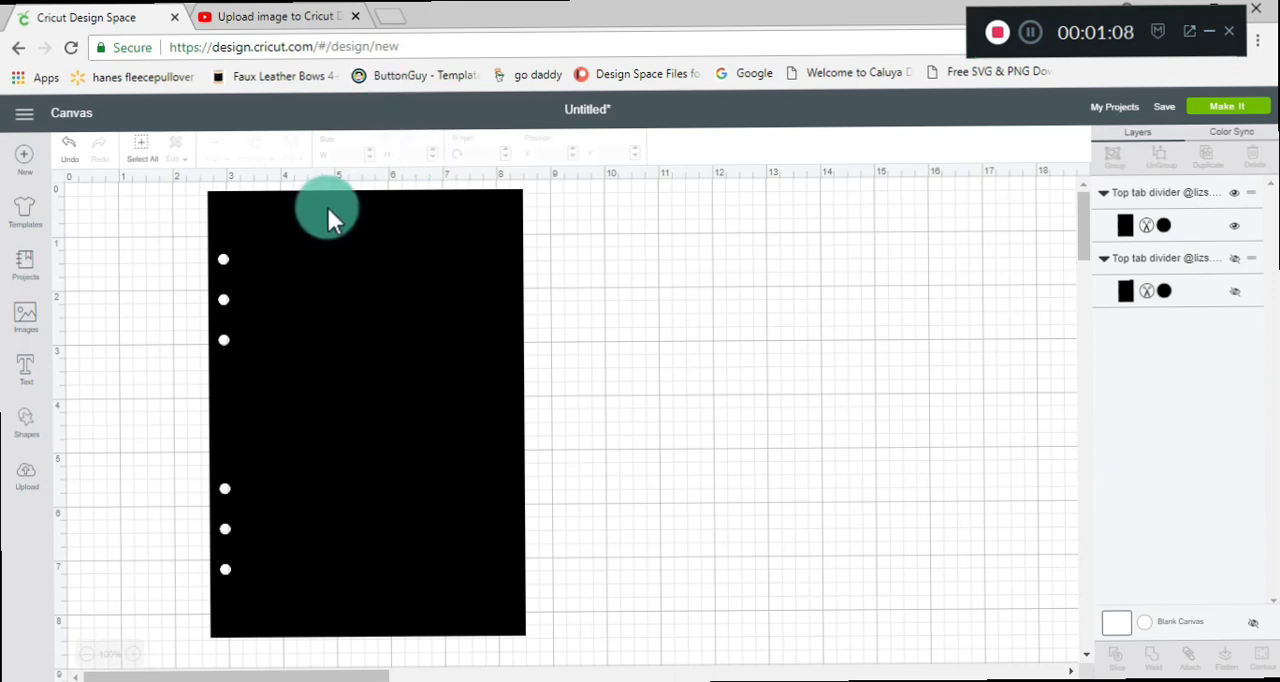
Search the web for "prayer printable page" in a new browser tab.
click(390, 22)
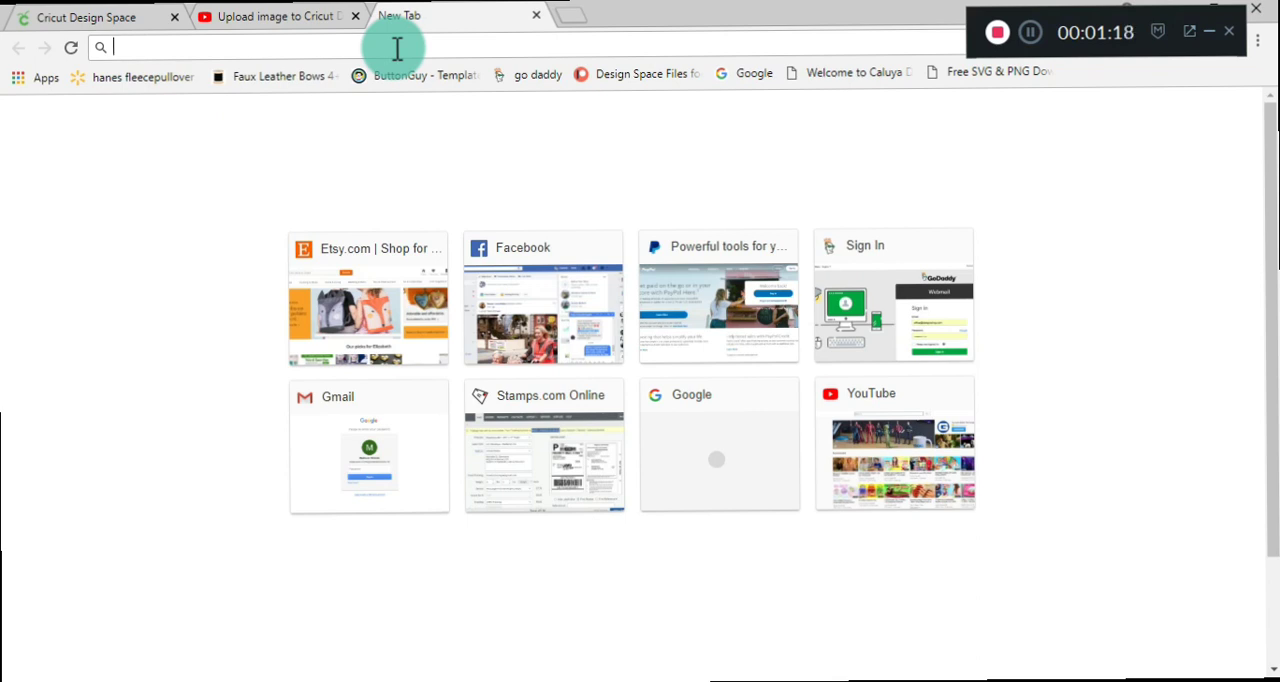
text(pray)
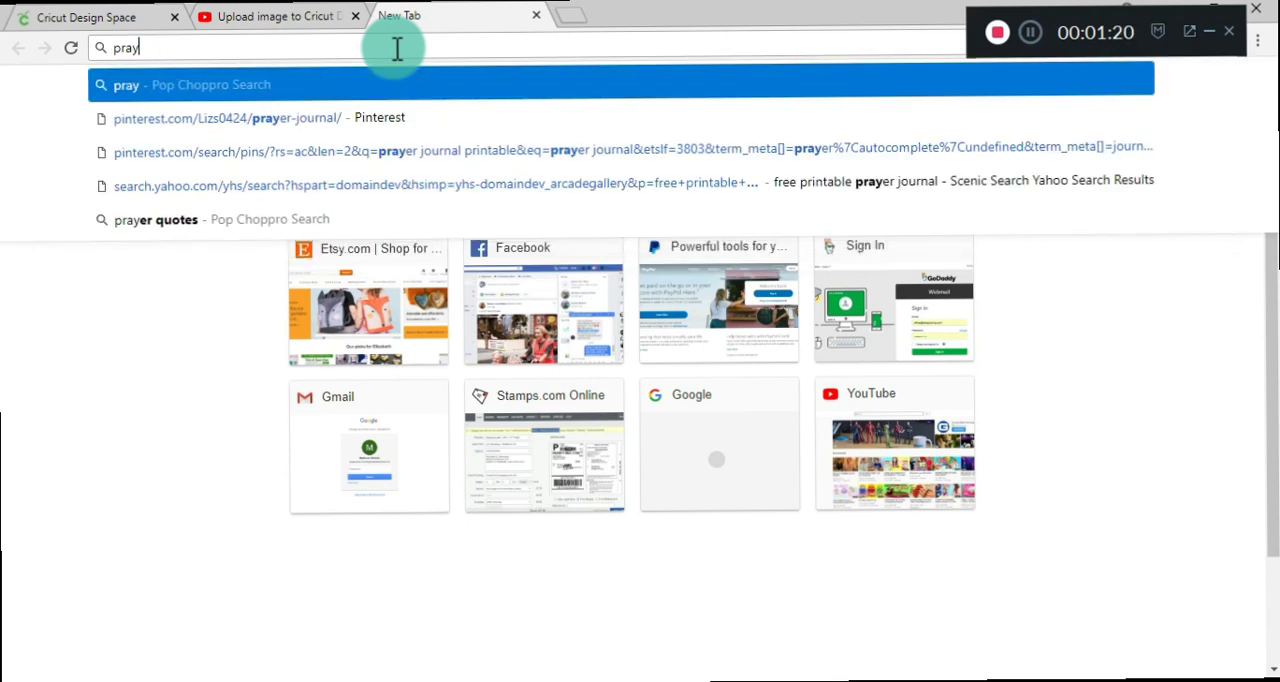
text(er printable page)
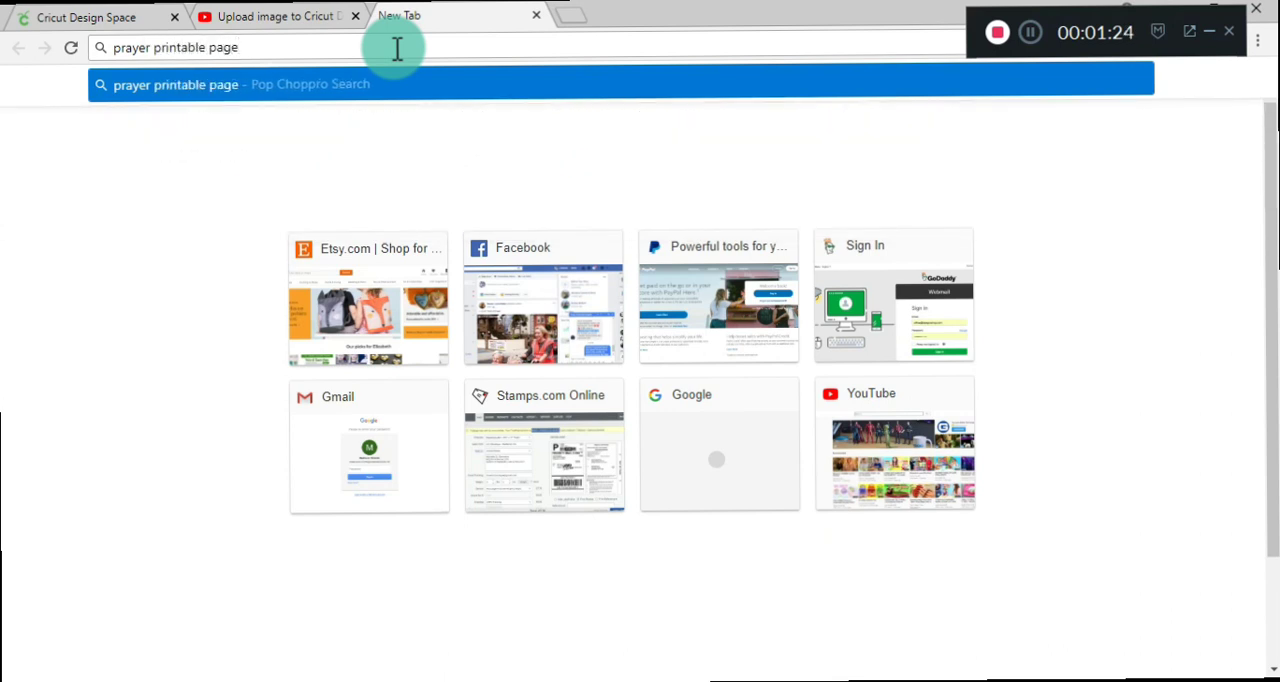
key(Return)
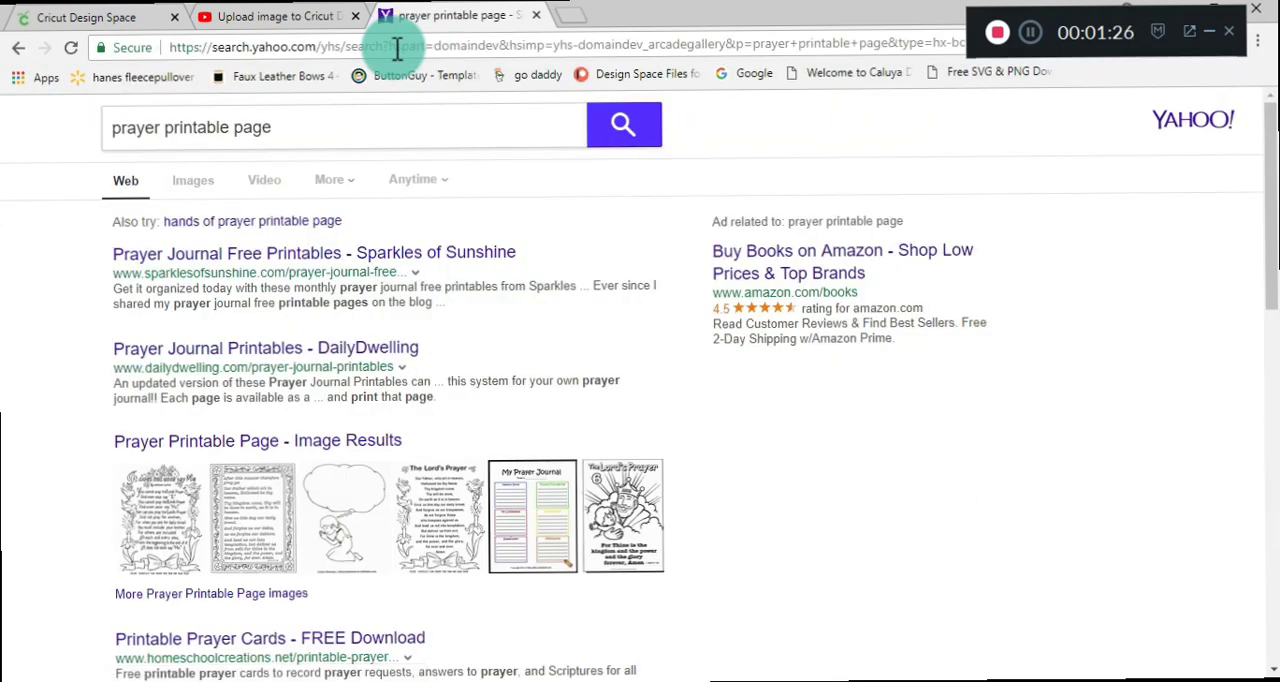
Look at the Sparkles of Sunshine page of free prayer journal printables and return to the search results.
click(341, 262)
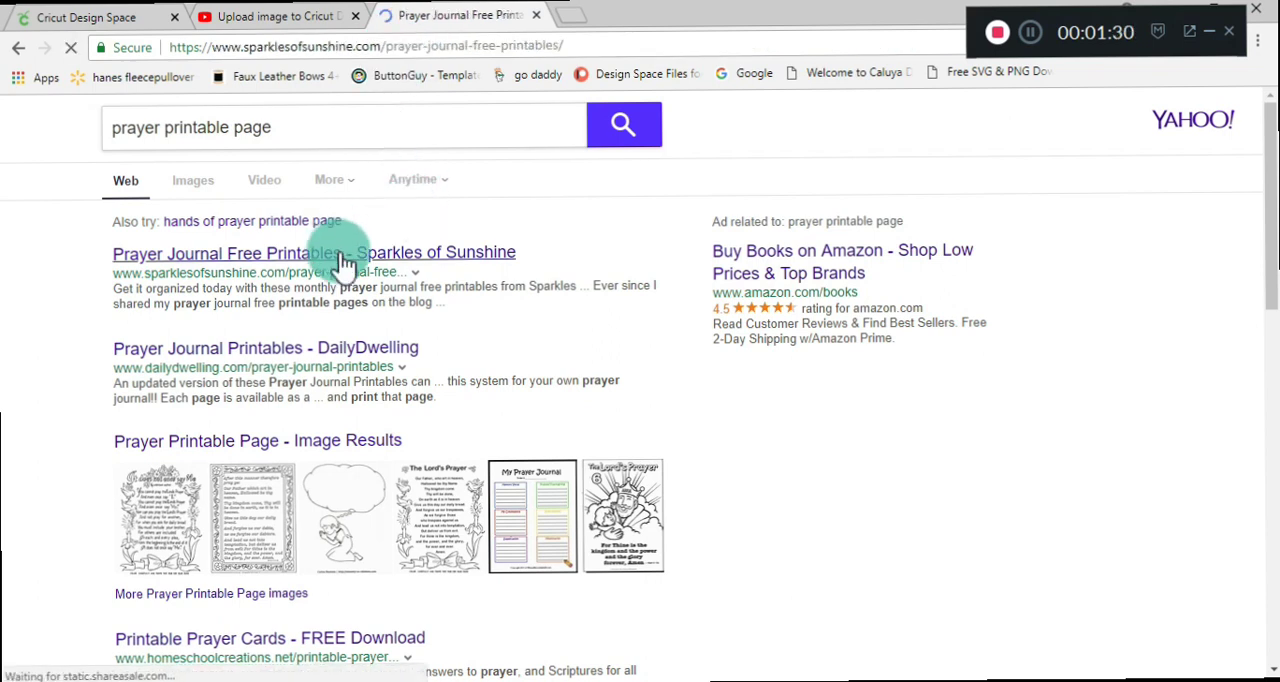
drag(1265, 110, 1272, 164)
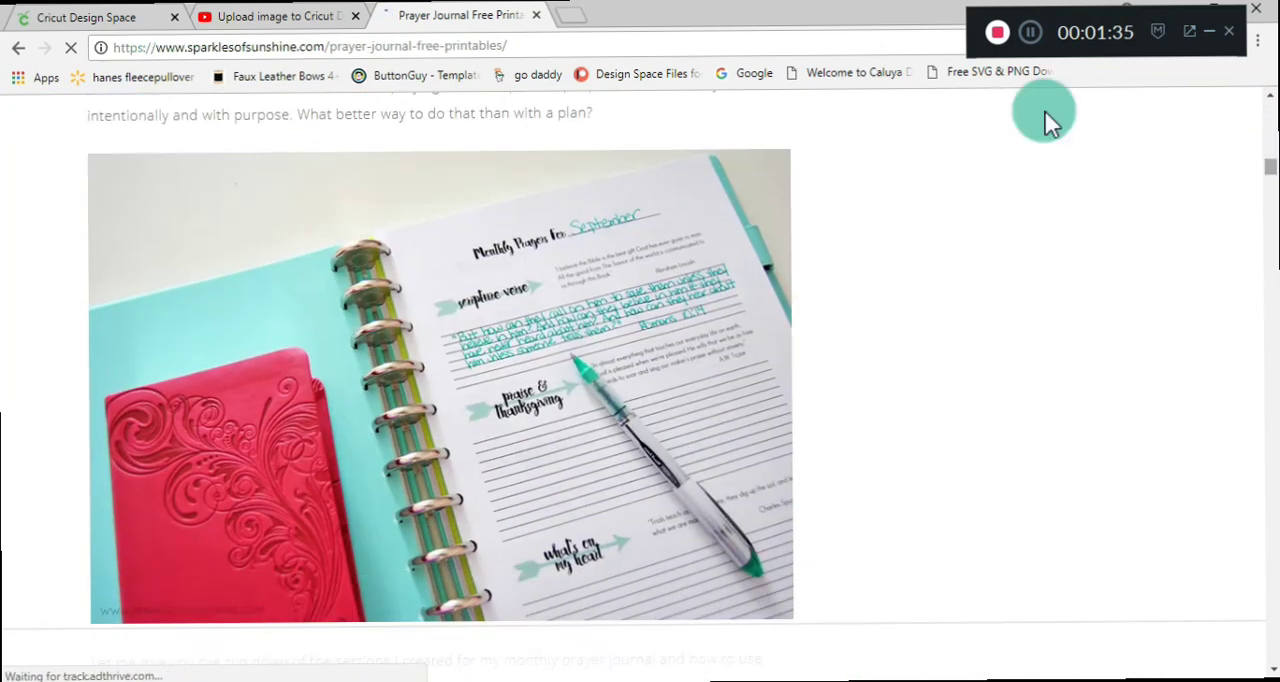
click(15, 50)
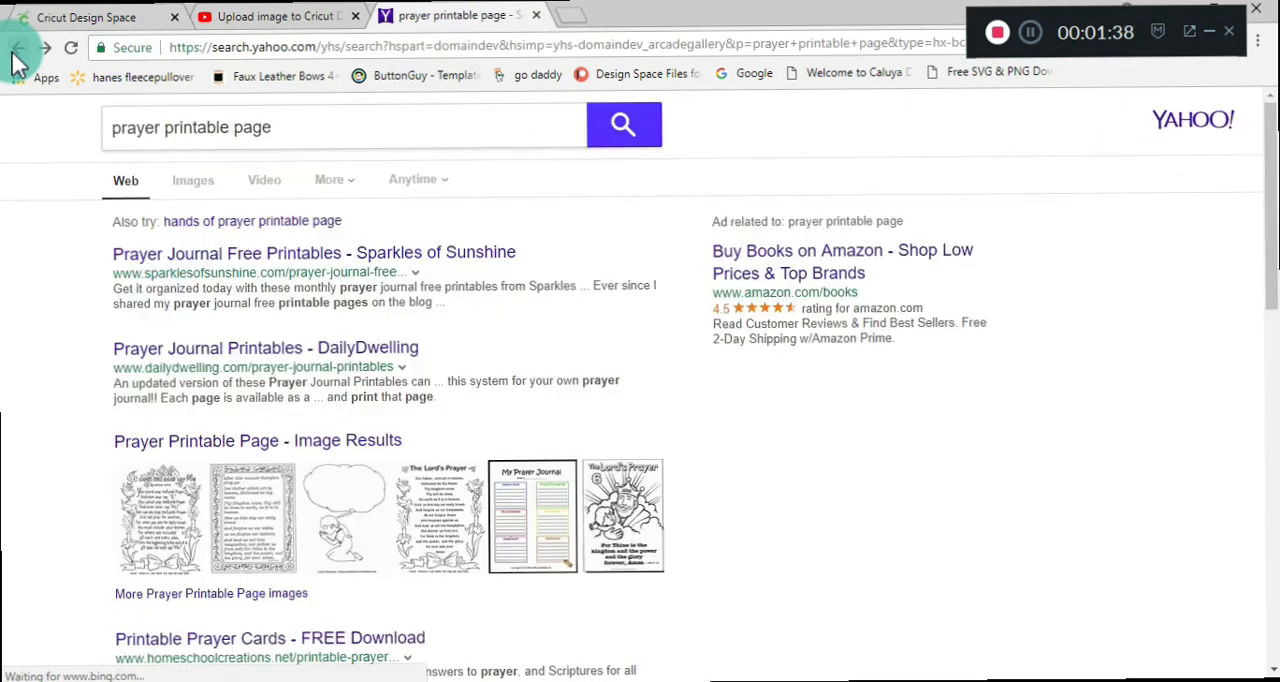
Browse the image results for the search and open the "If the only Prayer you said in your whole life was Thank You" coloring page.
click(204, 190)
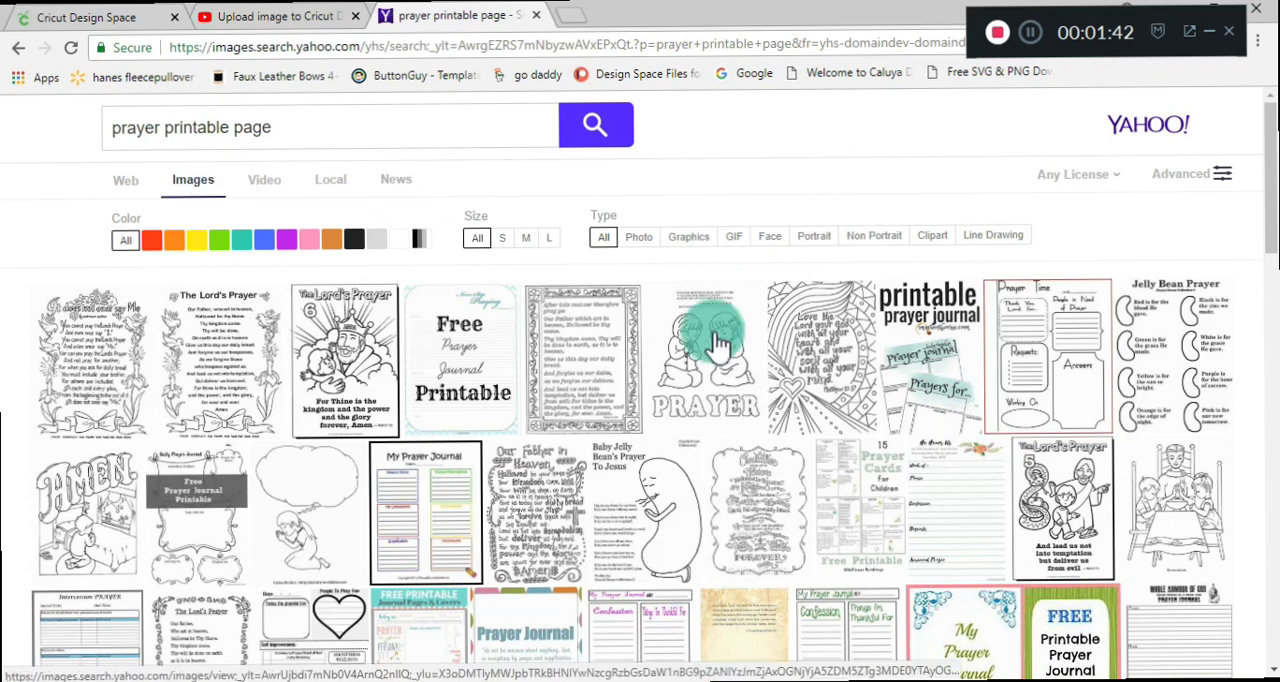
drag(1272, 205, 1266, 395)
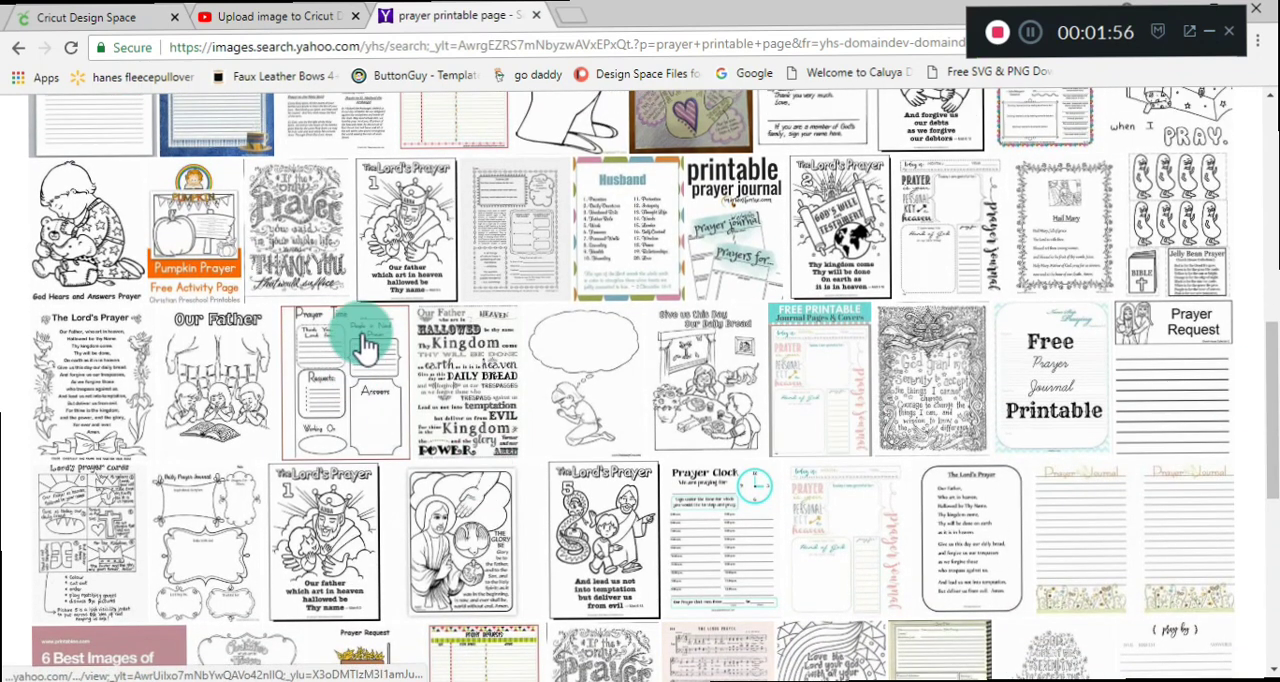
click(286, 228)
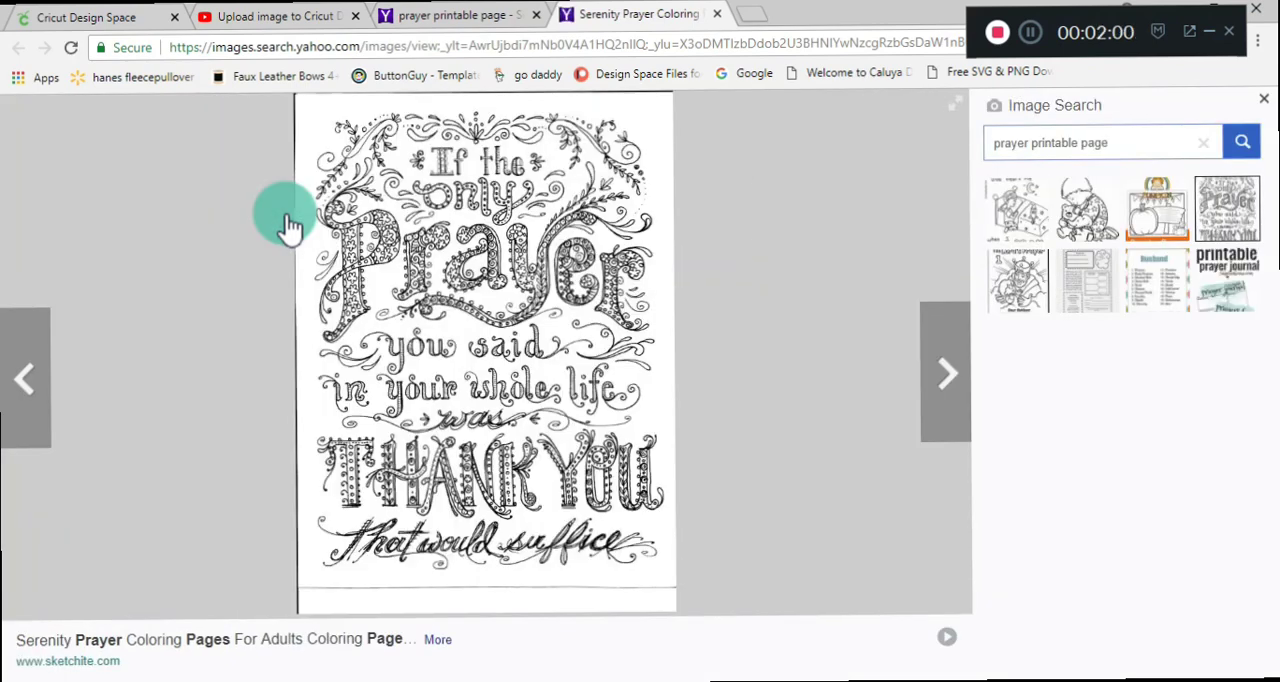
Open the prayer coloring page image on its own in a separate browser tab and switch to it.
right_click(456, 385)
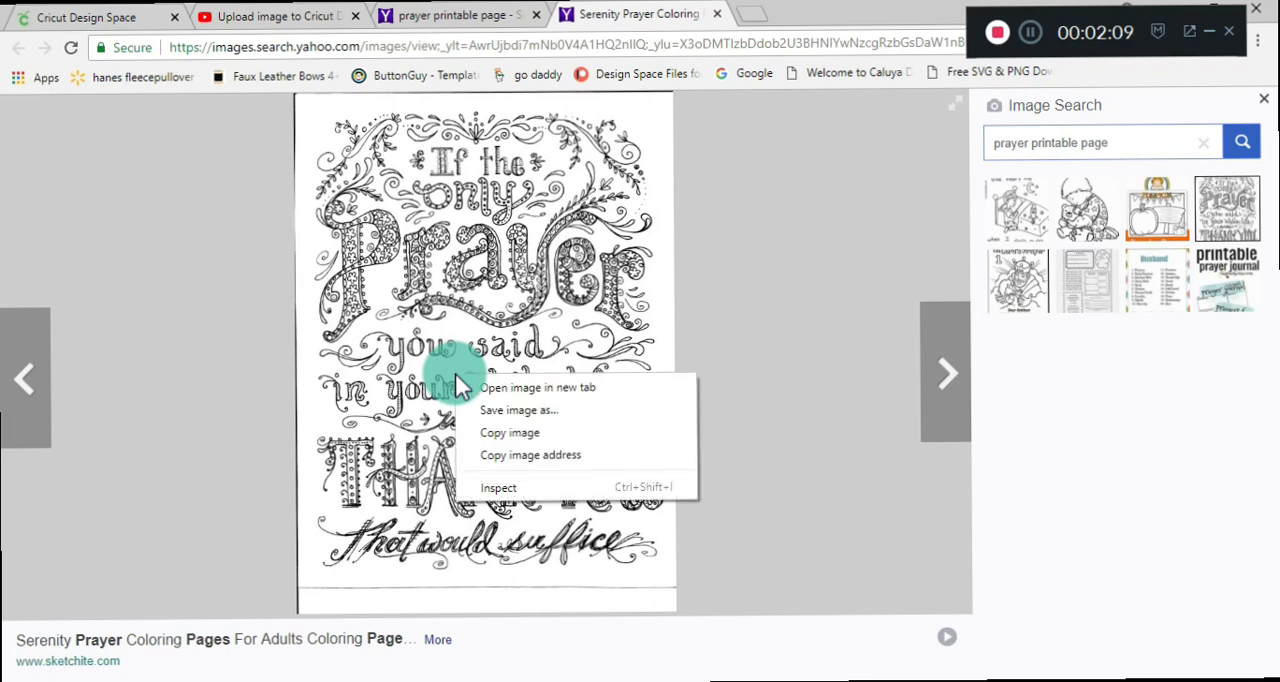
click(507, 394)
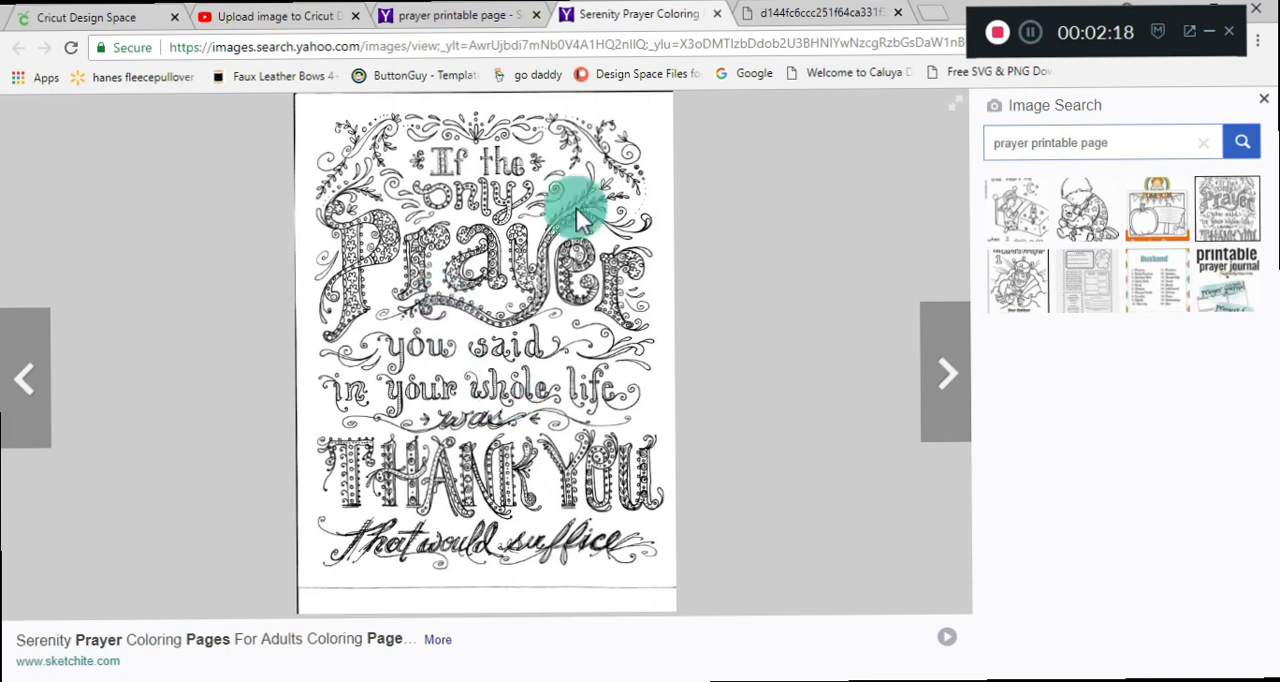
click(758, 18)
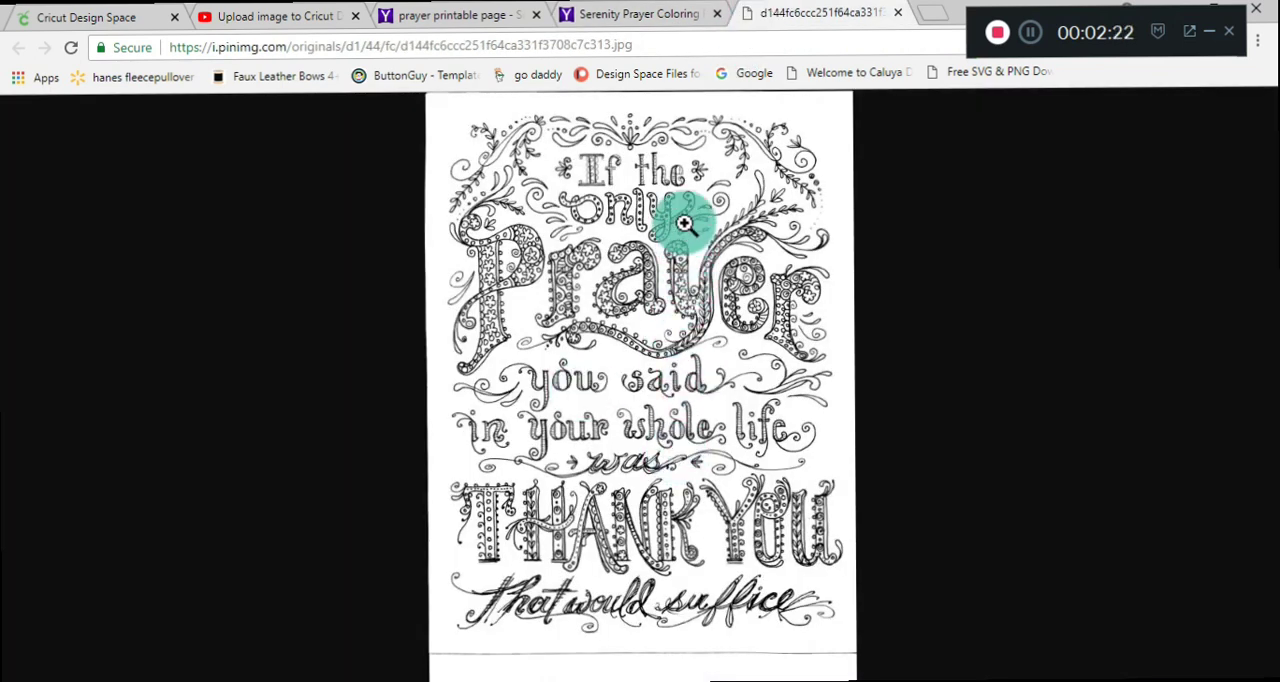
Try to save the coloring page image to the Desktop as "prayer journal".
right_click(731, 533)
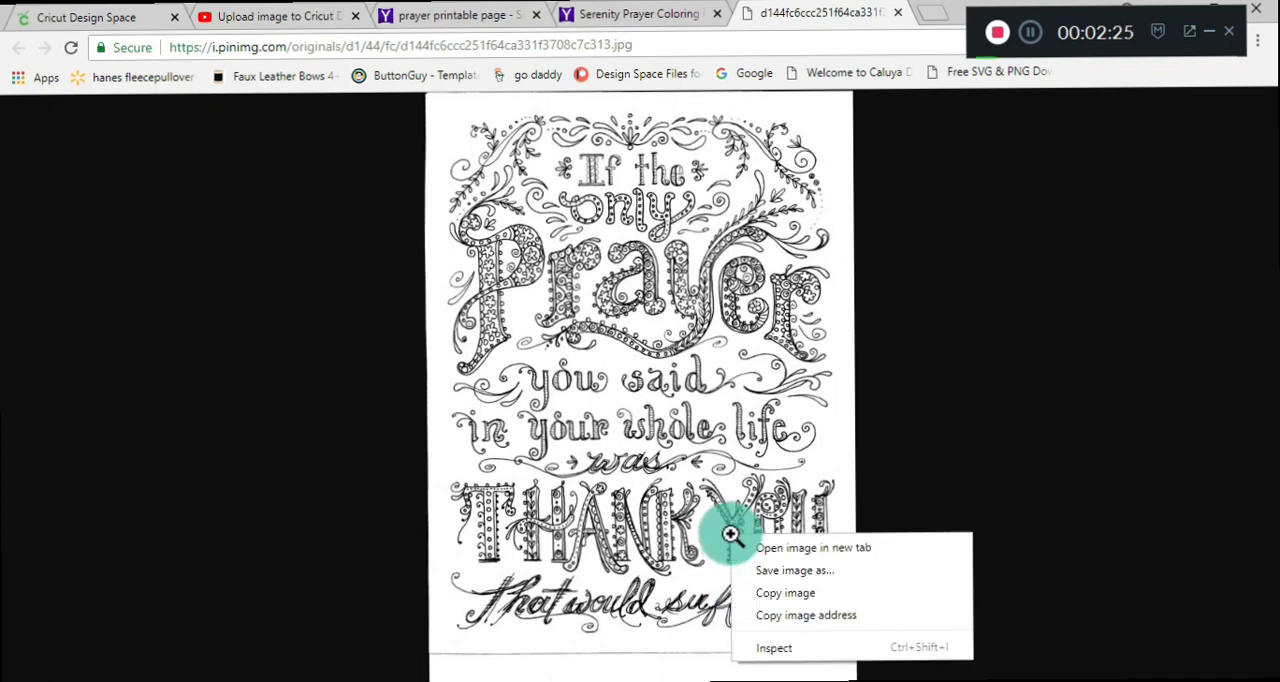
click(767, 576)
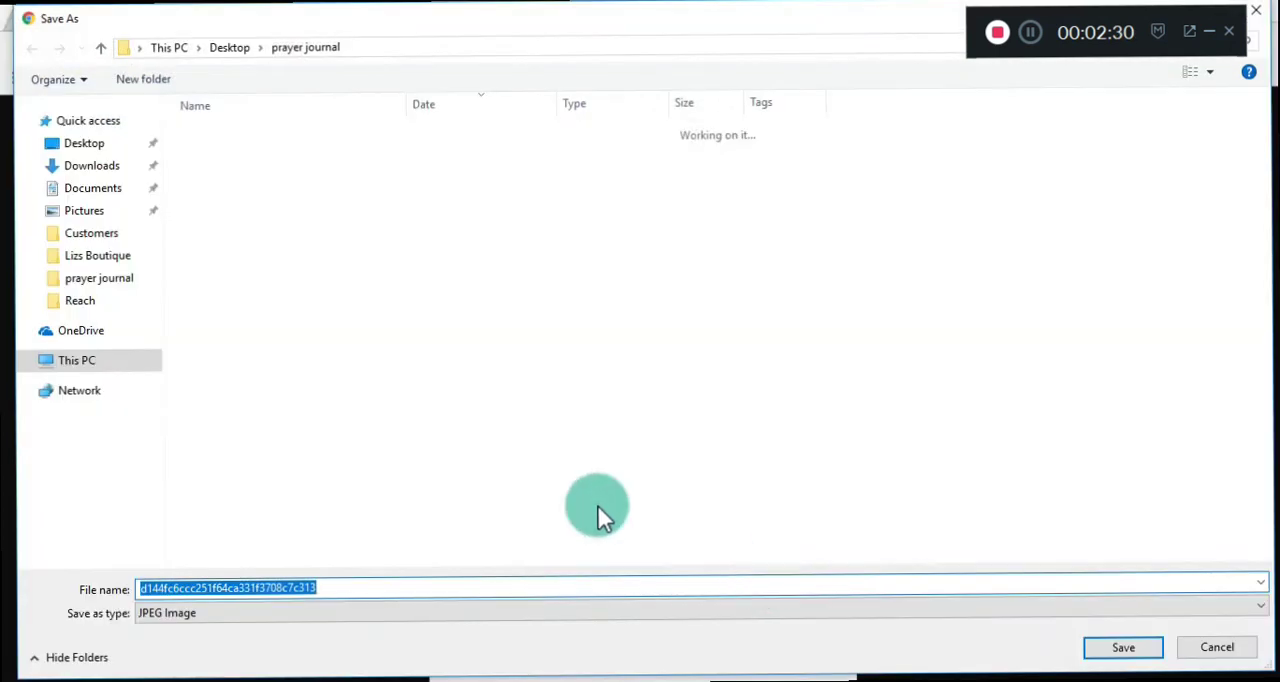
text(pra)
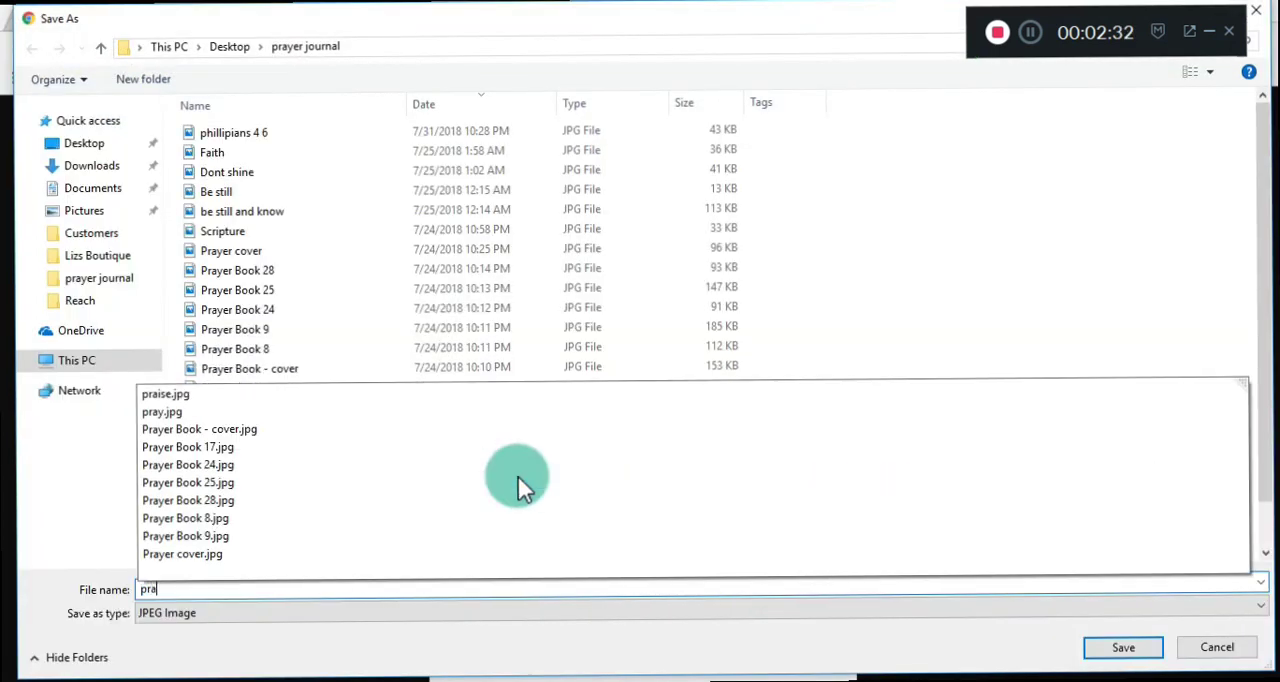
text(yer journal)
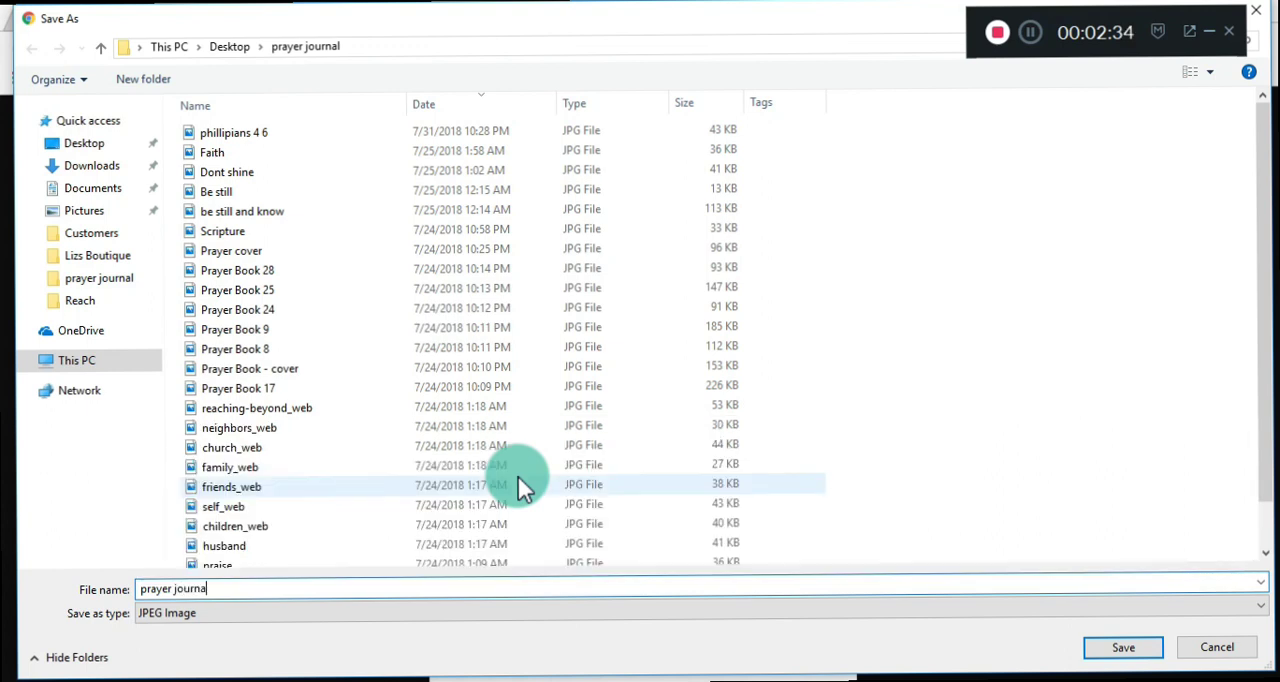
click(87, 152)
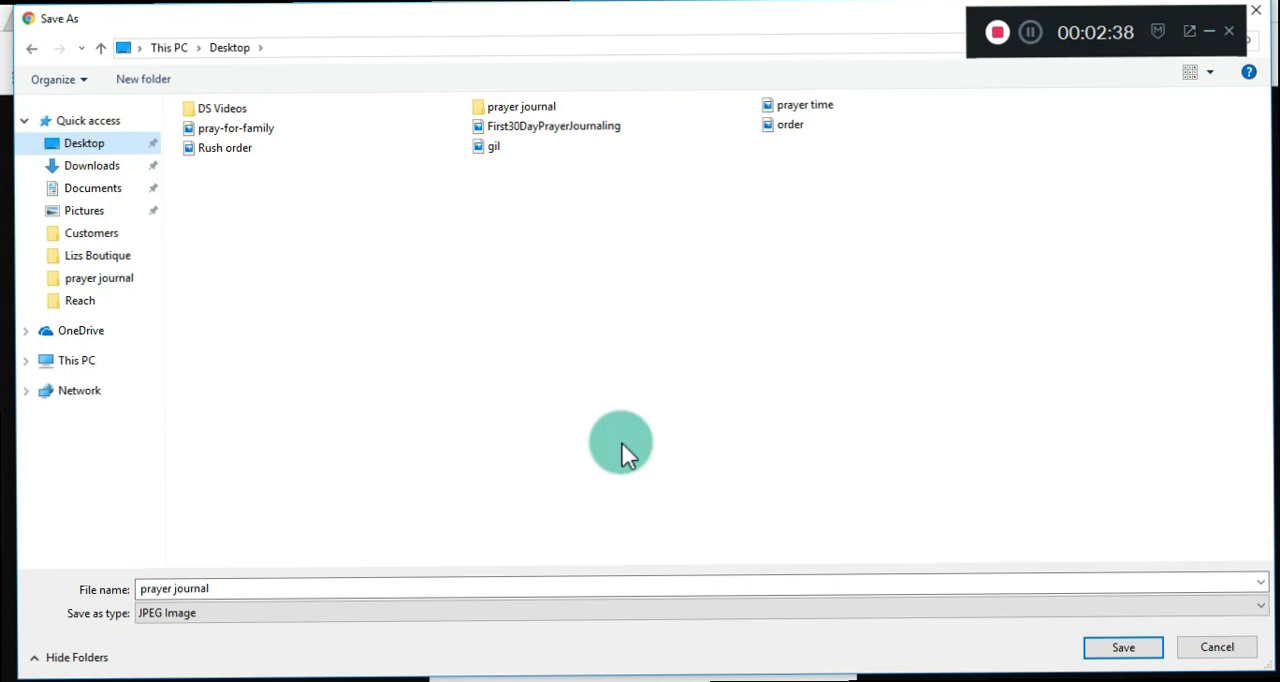
click(1124, 652)
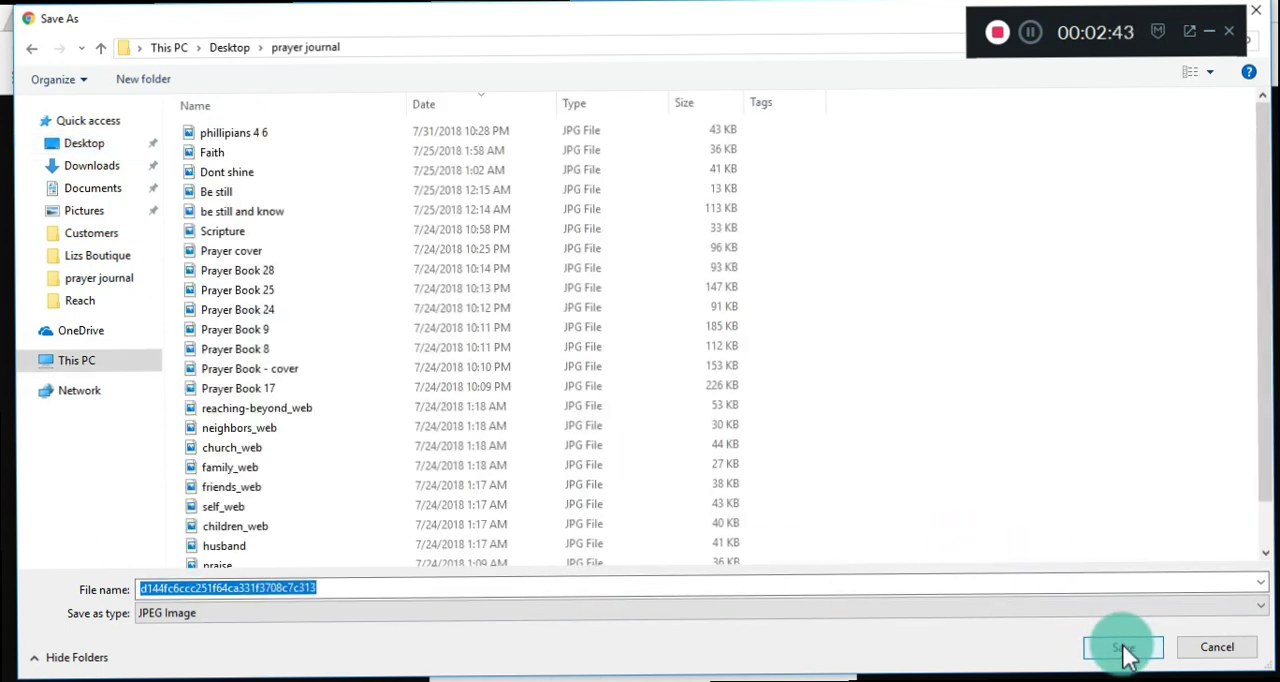
Save the coloring page to the Desktop as a JPEG image named "prayer journal page".
click(76, 150)
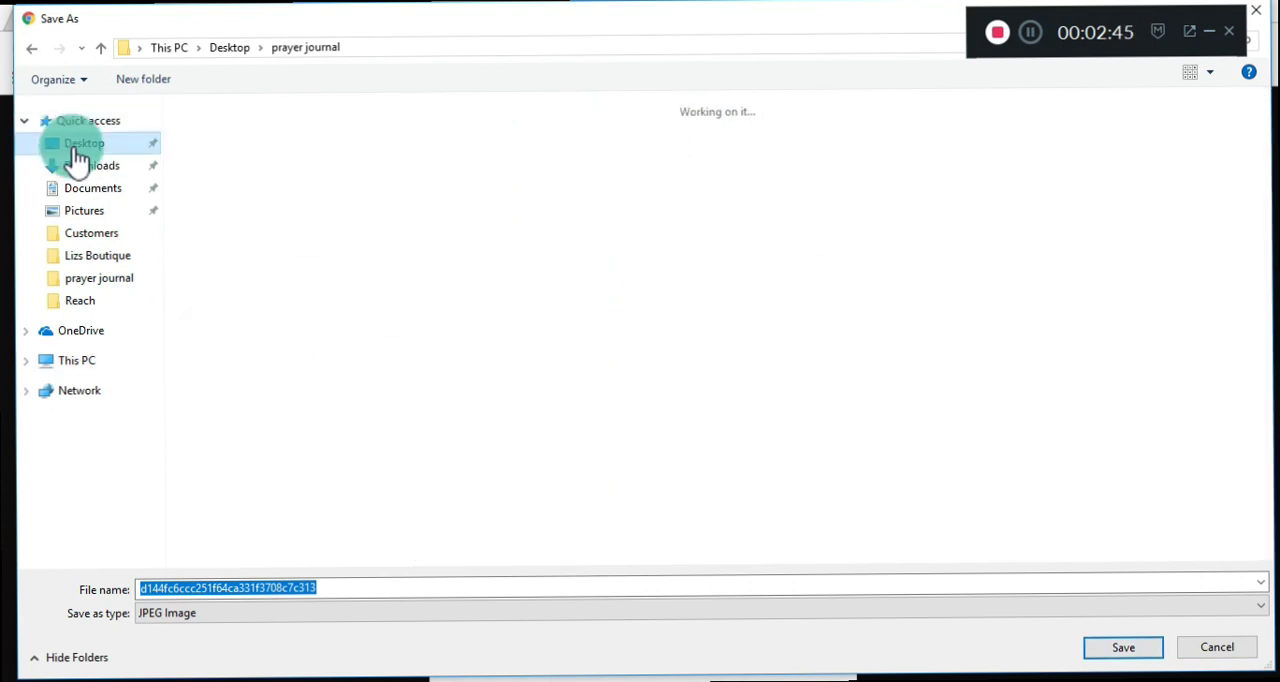
click(403, 525)
key(p)
click(408, 590)
key(BackSpace)
text(prayer )
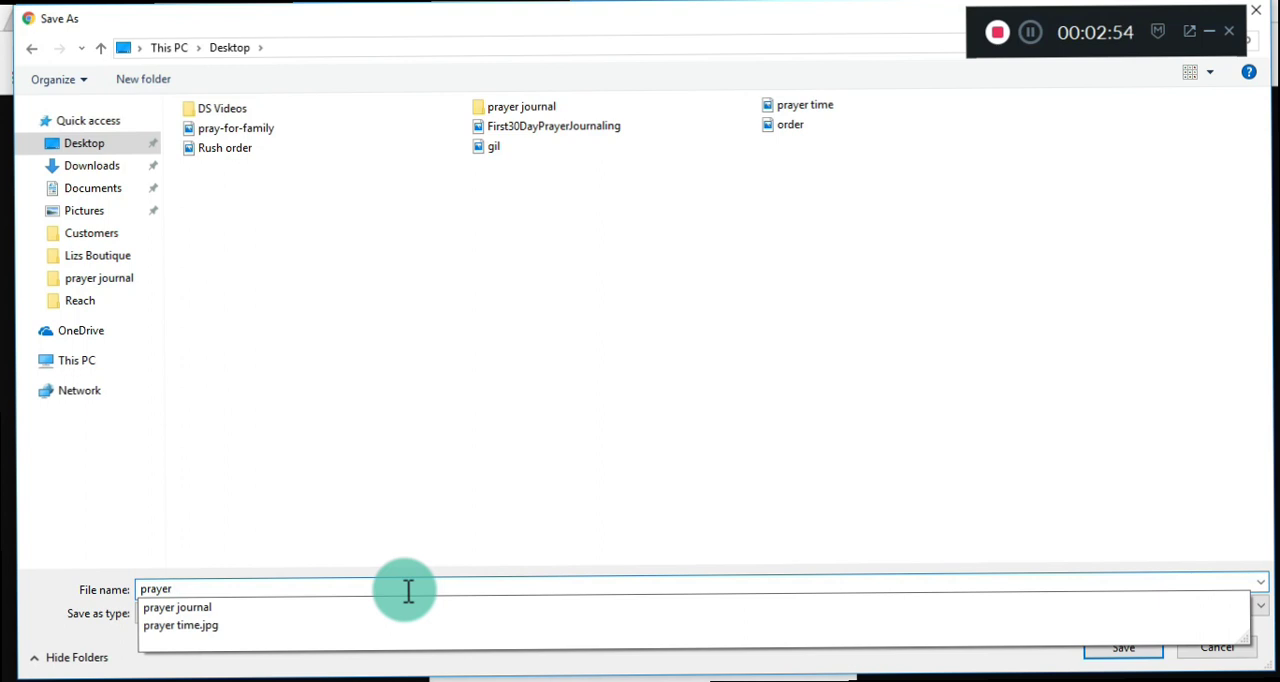
text(journal page)
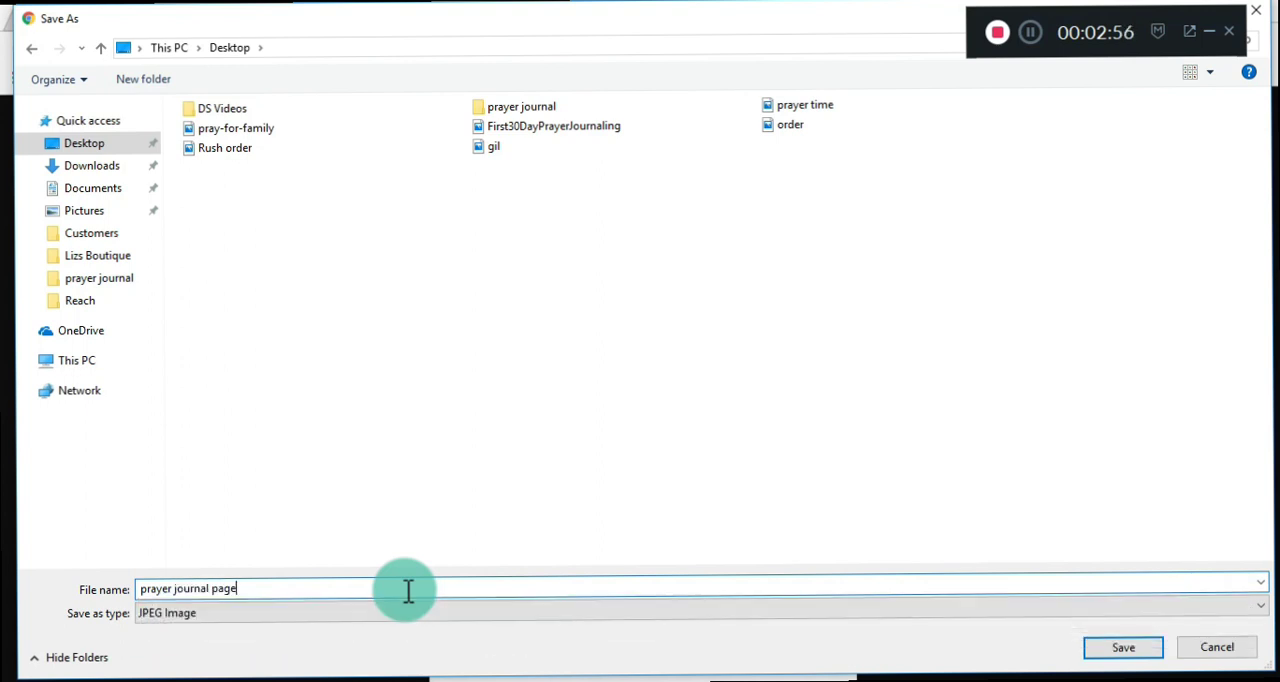
click(1110, 650)
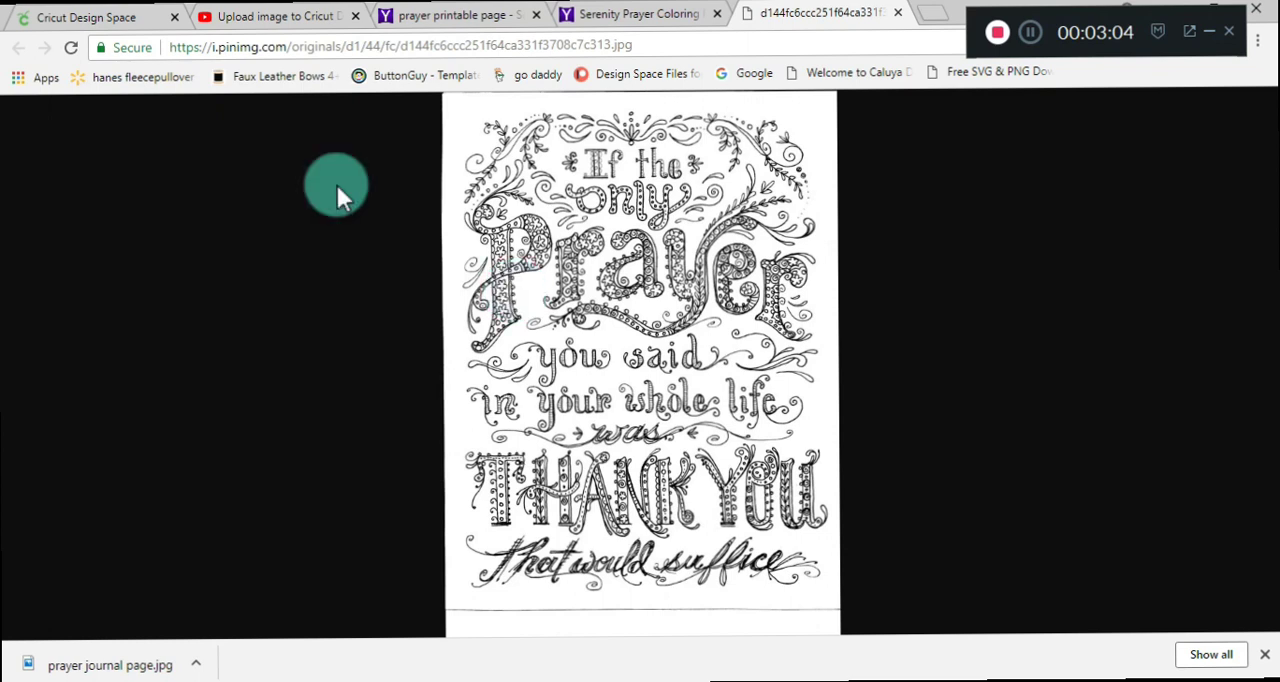
Return to Cricut Design Space and start uploading a new image.
click(122, 20)
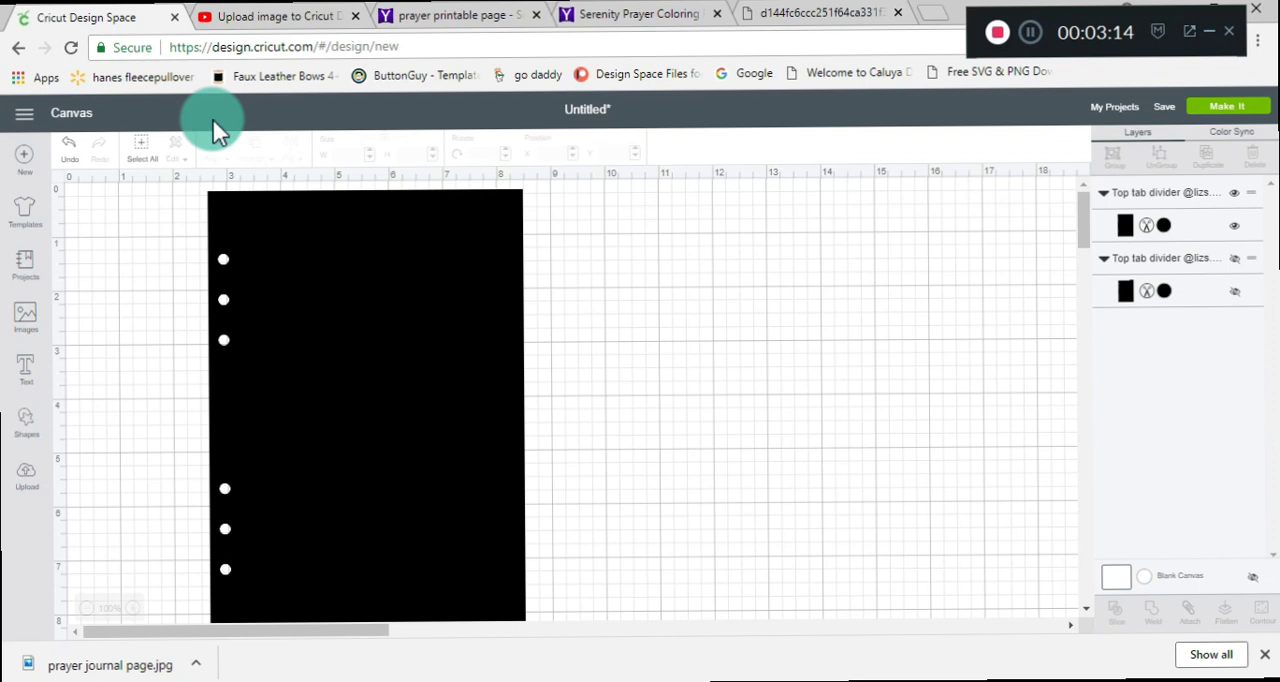
click(27, 472)
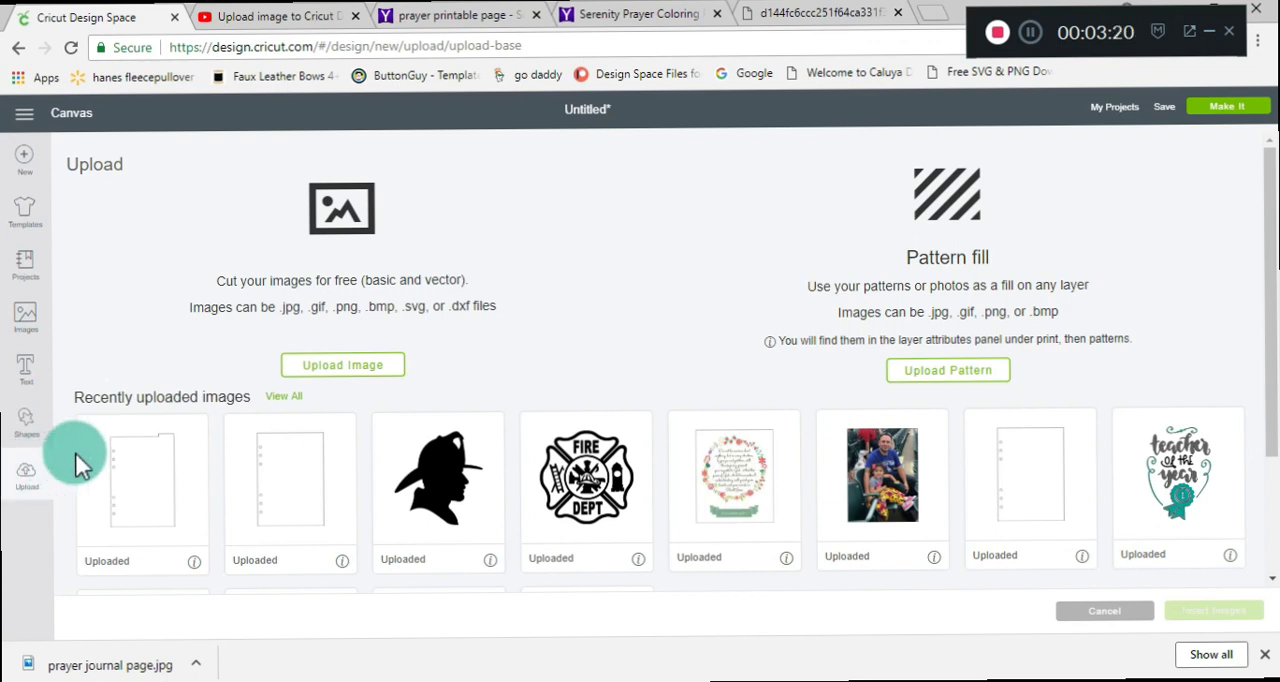
click(355, 368)
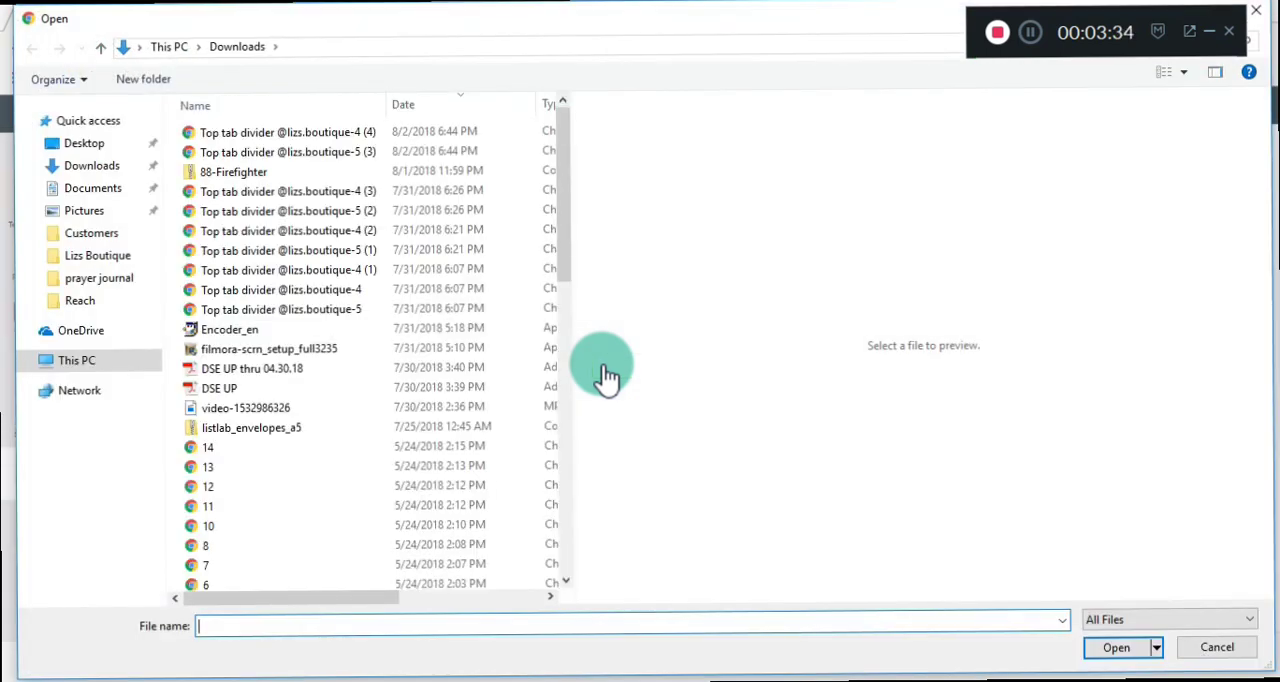
Choose the "prayer journal page" image from the Desktop as the file to upload.
click(64, 148)
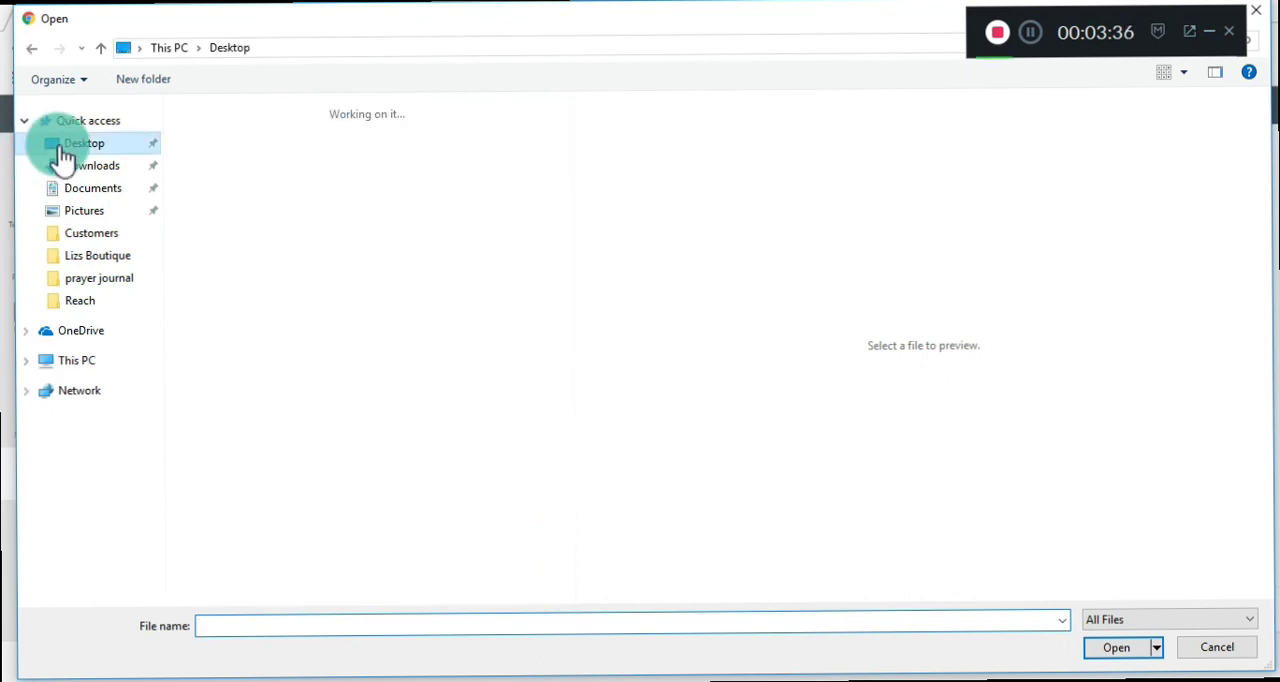
drag(565, 260, 567, 312)
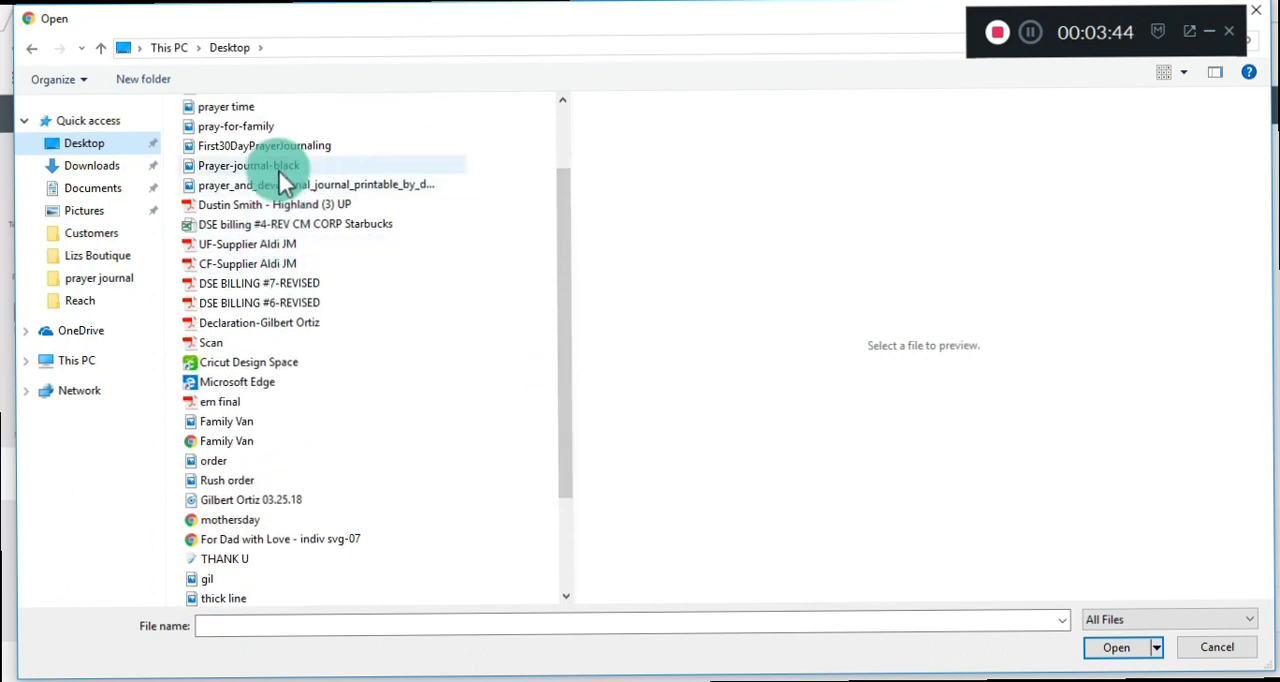
drag(575, 242, 557, 156)
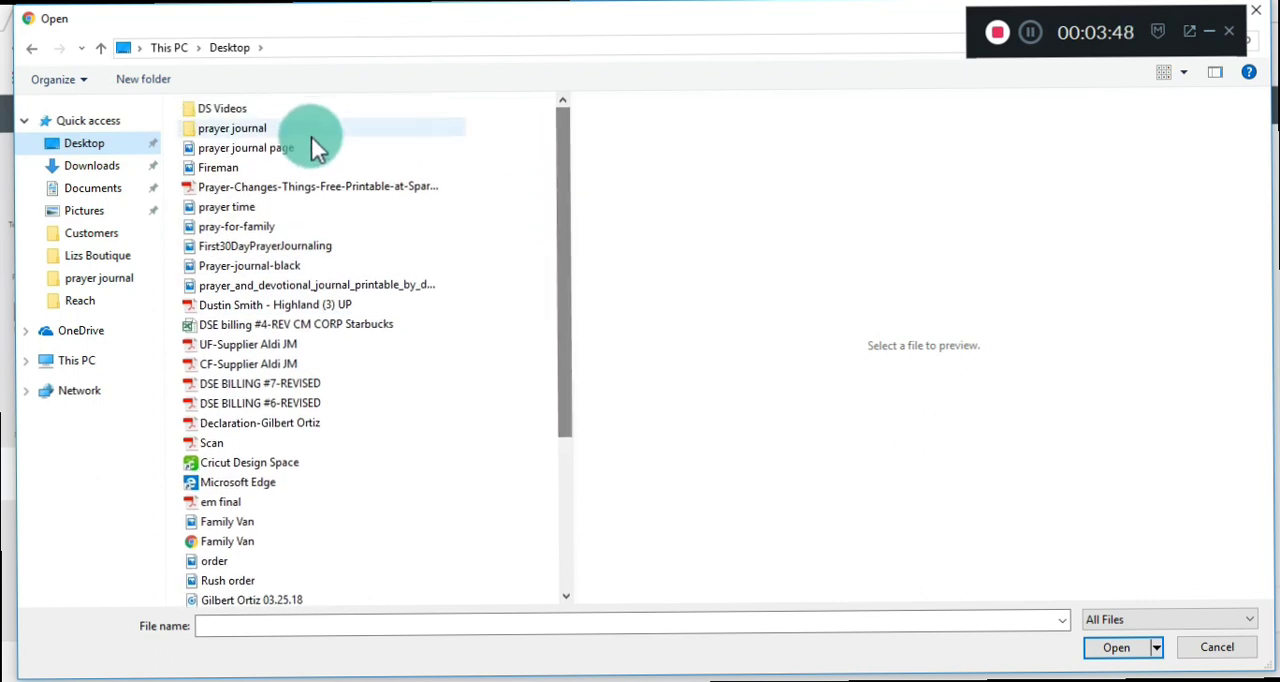
click(270, 148)
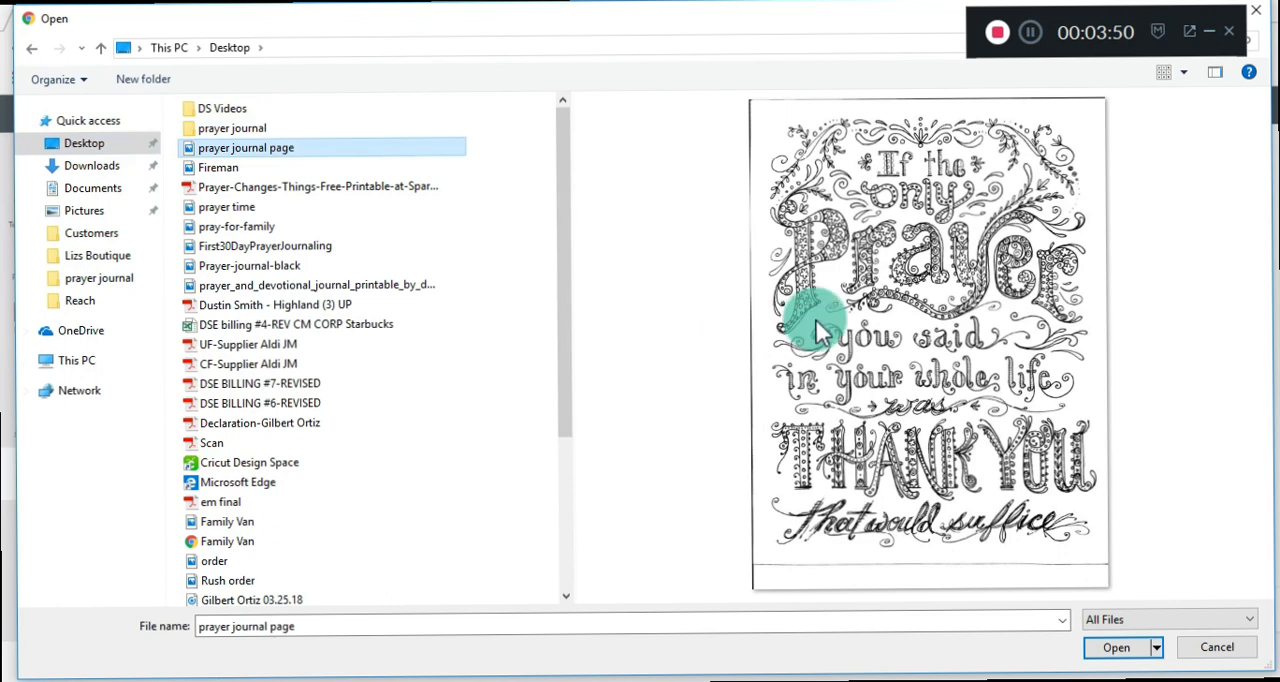
click(1100, 650)
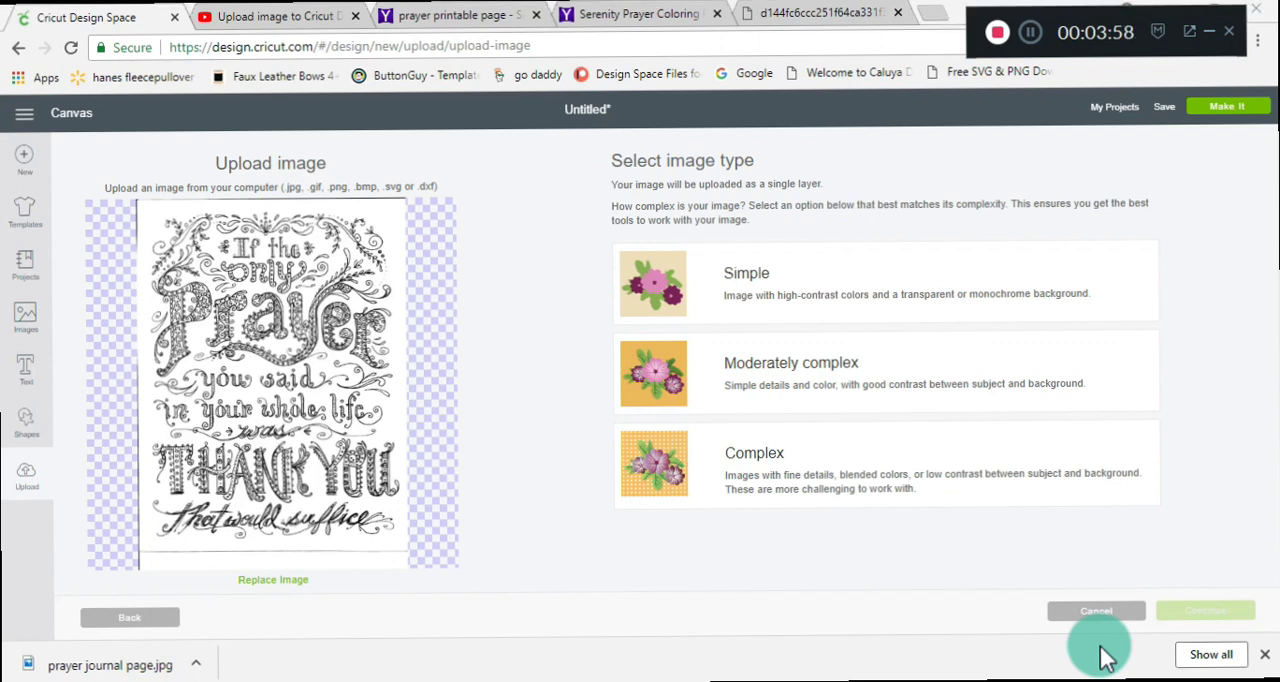
key(super+p)
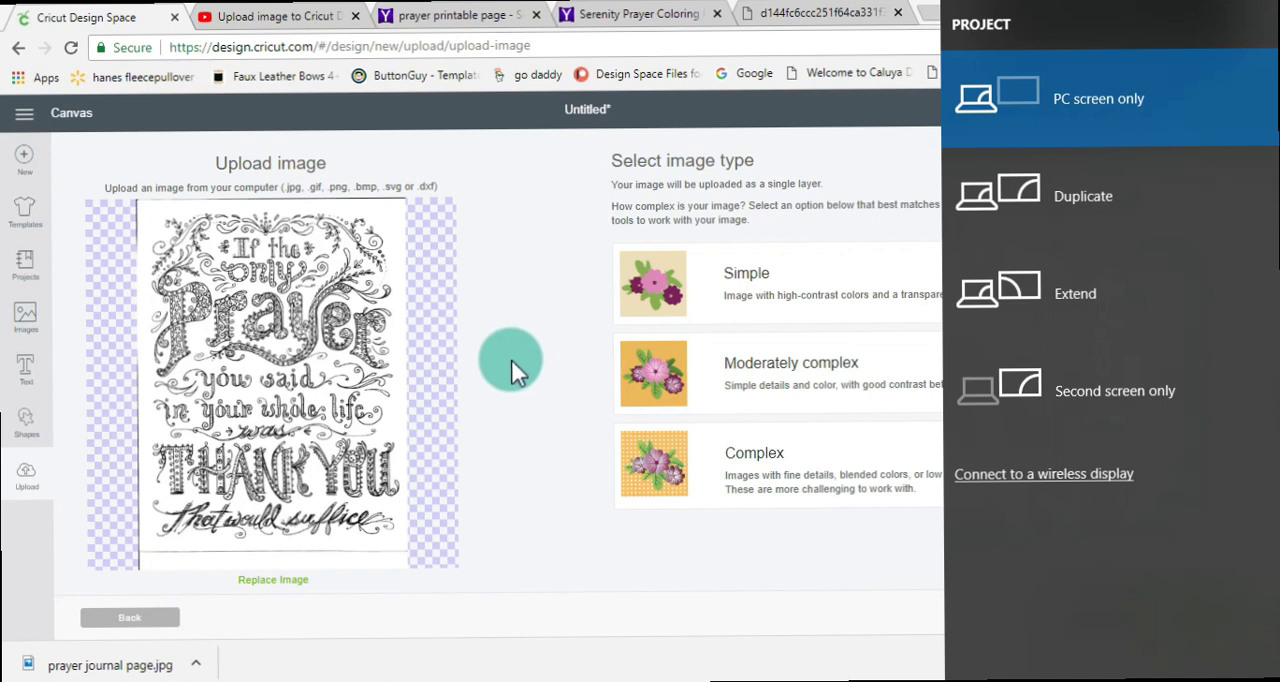
click(511, 359)
click(1030, 50)
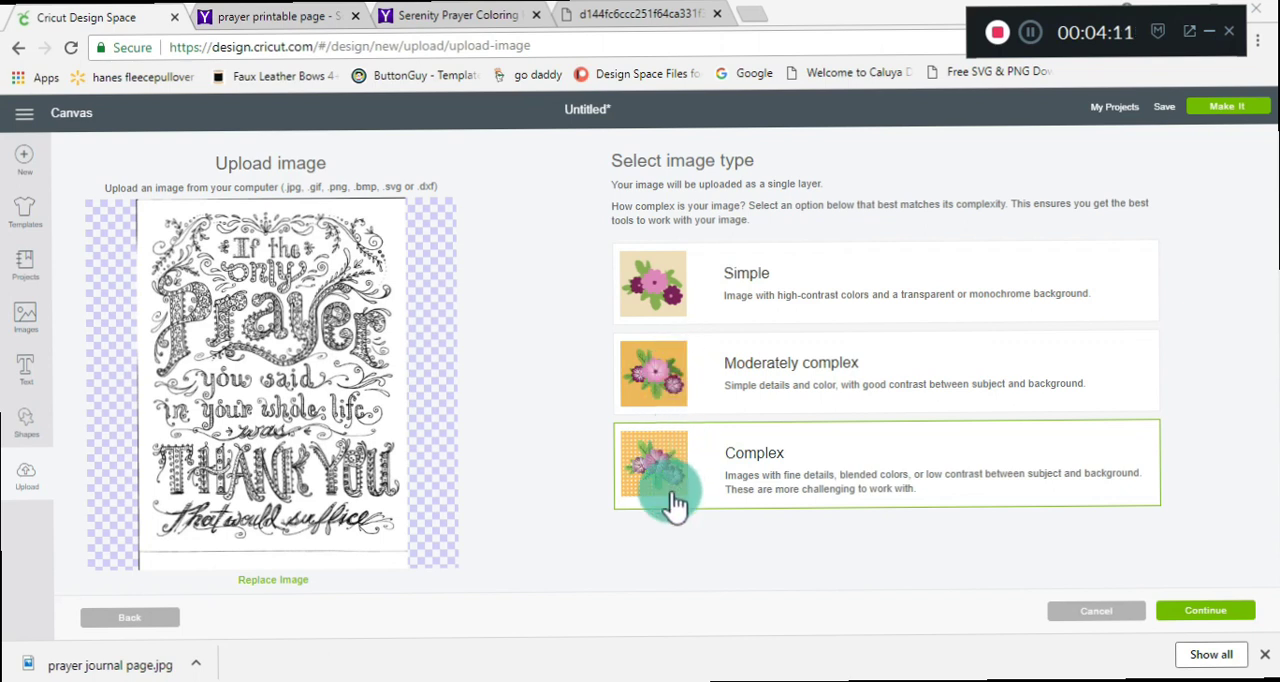
Set the uploaded image's type to Complex and continue to the background erasing stage.
click(1213, 620)
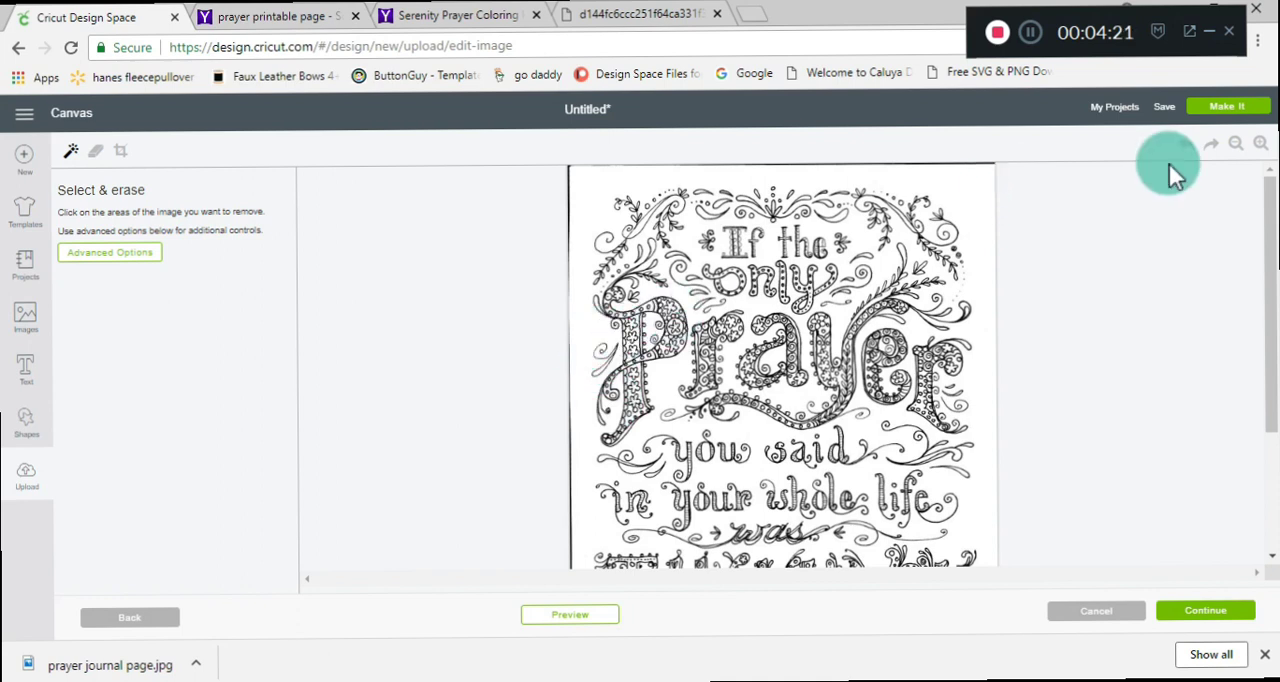
click(1236, 148)
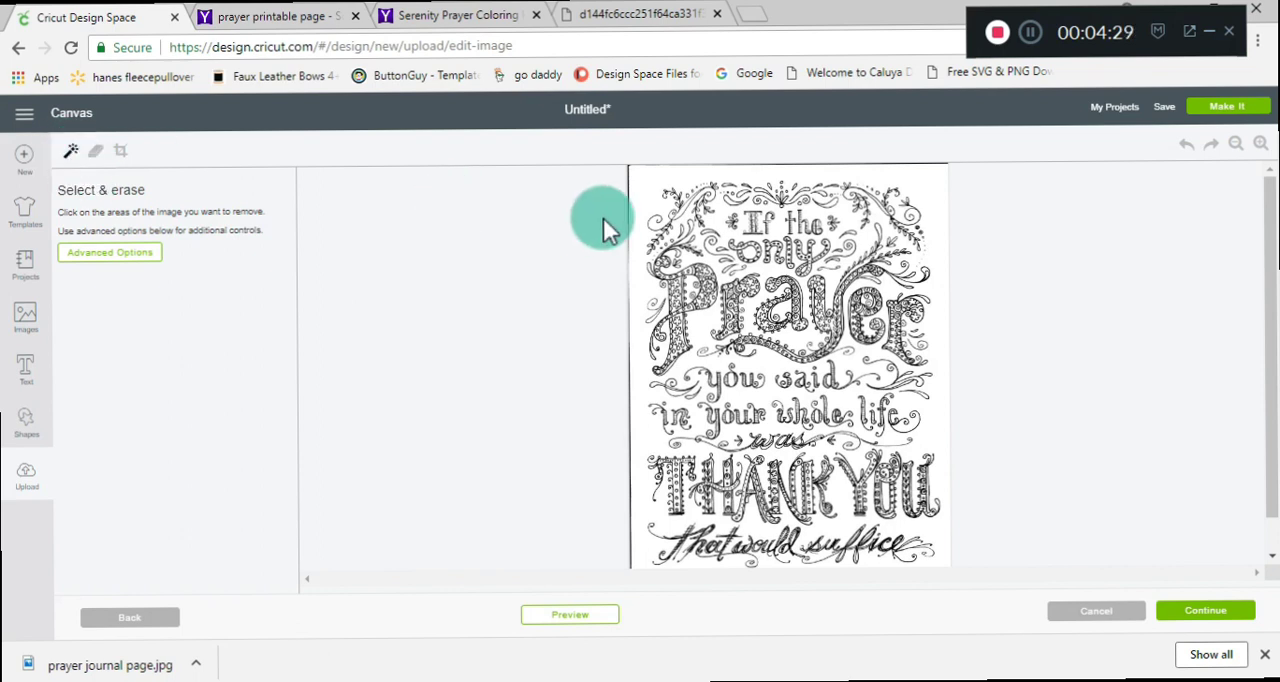
Try erasing the white background around the prayer lettering, and undo the erasure.
click(629, 210)
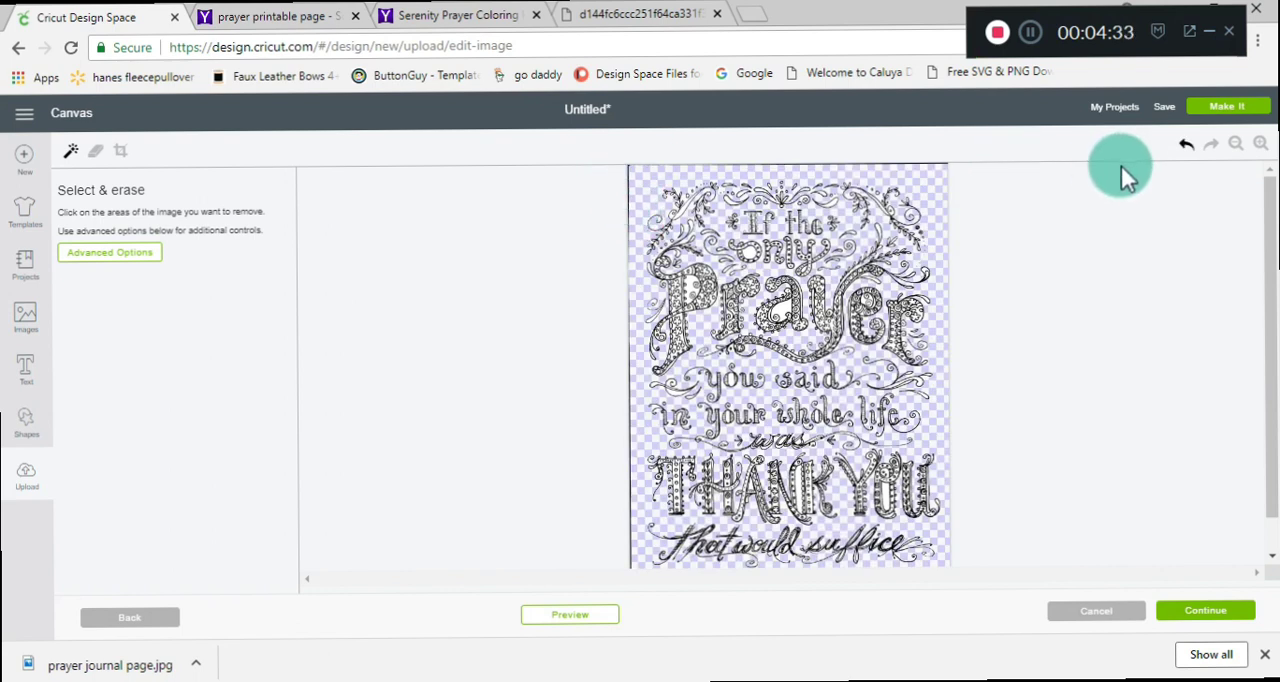
click(1184, 146)
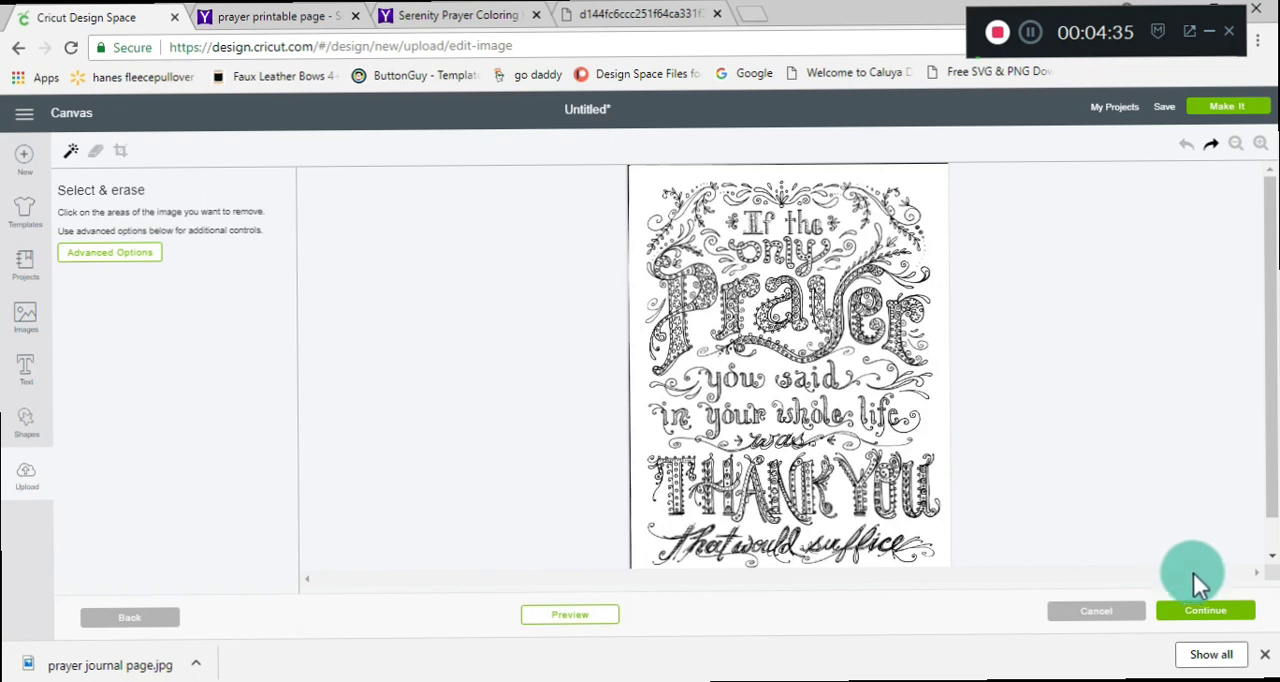
Save the upload with its full background as a print then cut image, tagged "printable page, journal".
click(1207, 617)
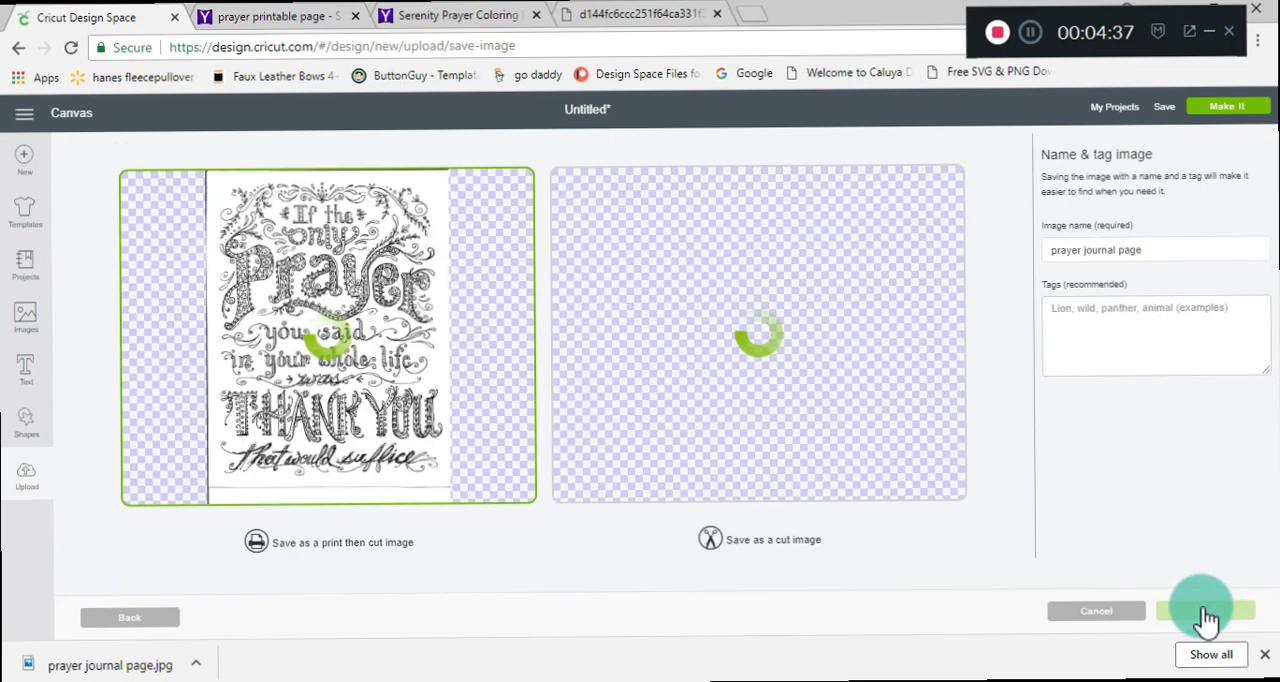
click(772, 470)
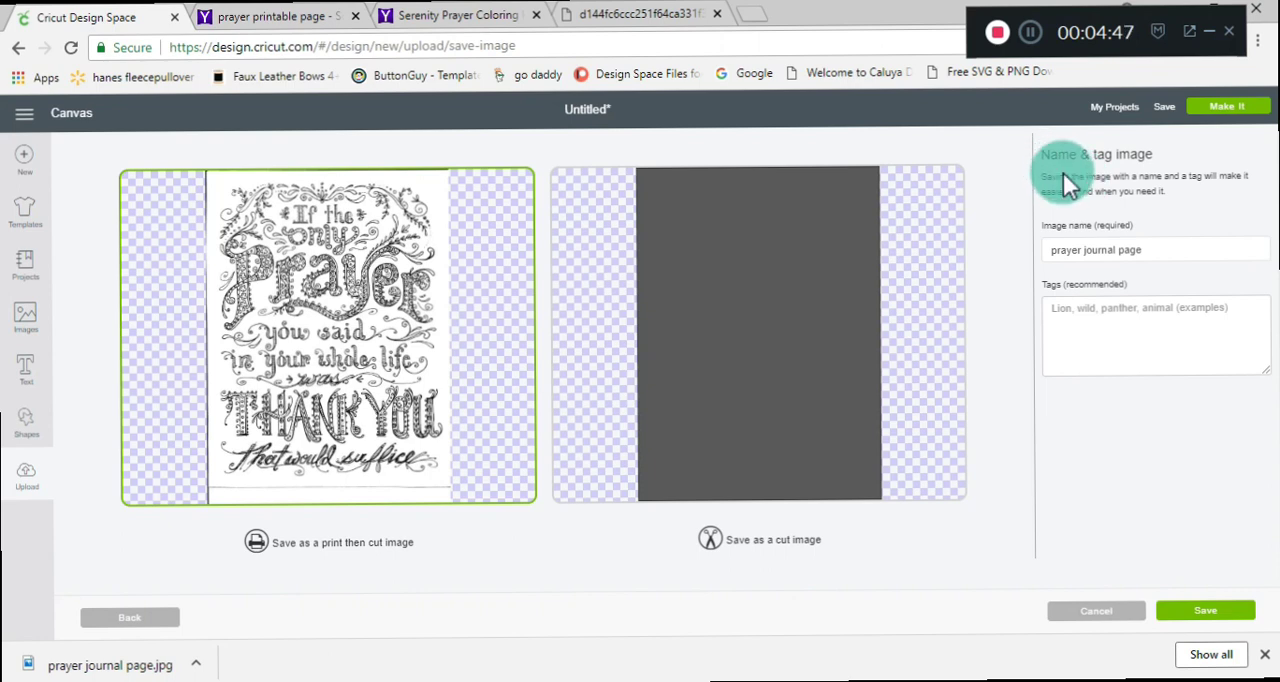
click(1089, 321)
text(pr)
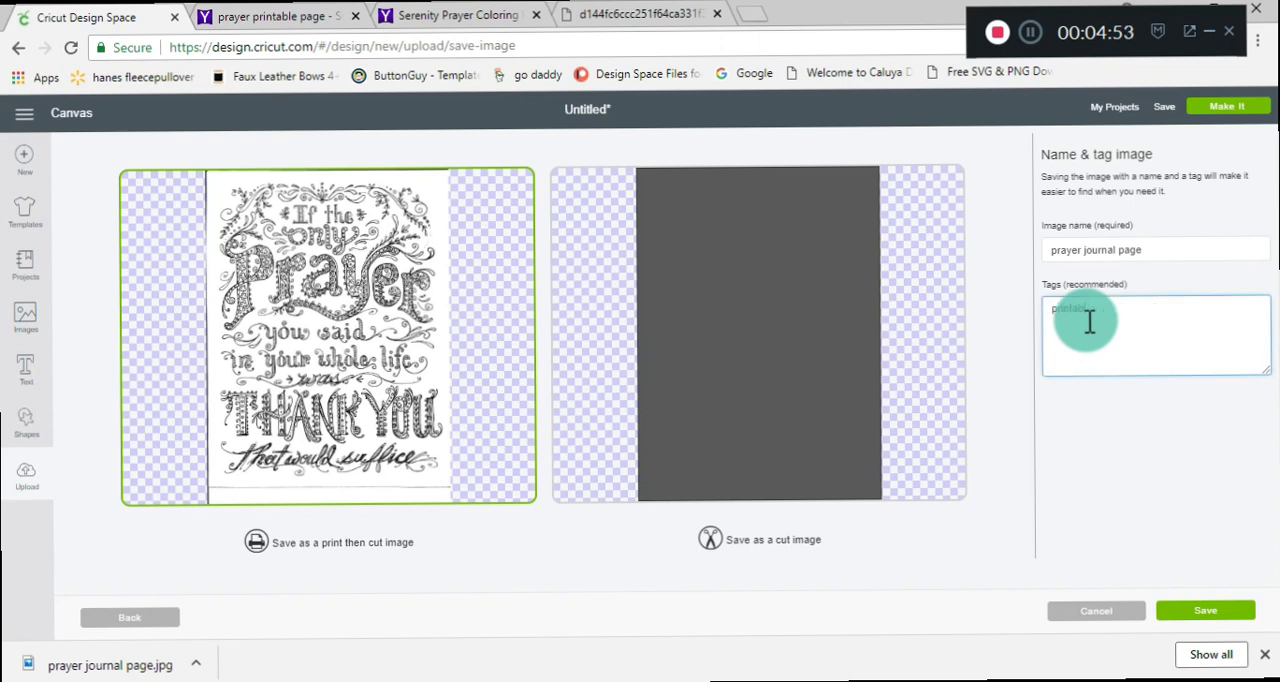
text(intable page, journal)
click(1183, 614)
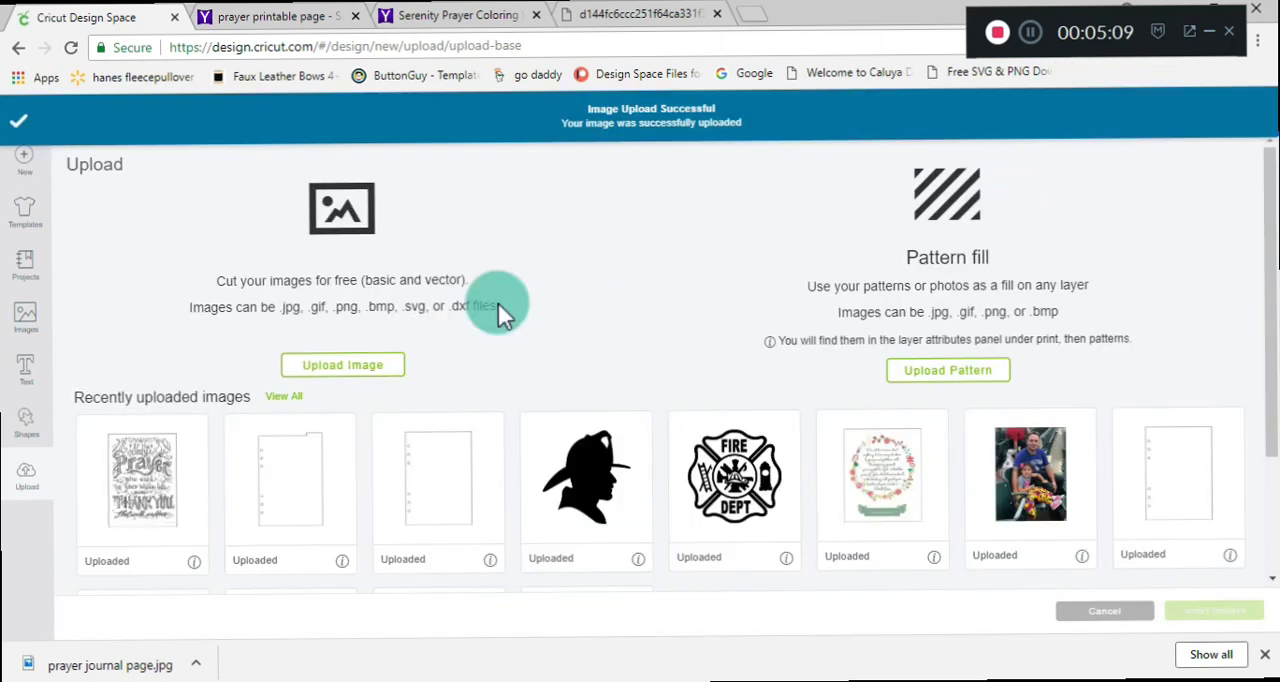
Insert the newly uploaded prayer coloring image onto the canvas.
click(159, 461)
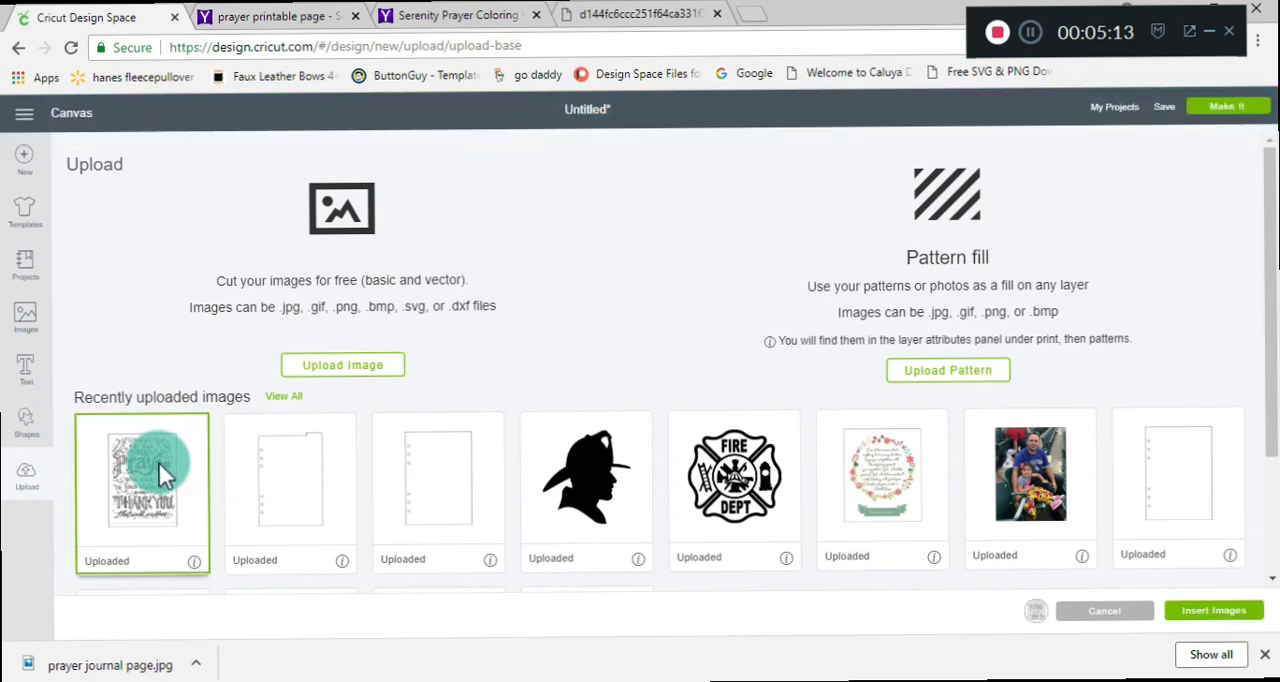
click(1208, 612)
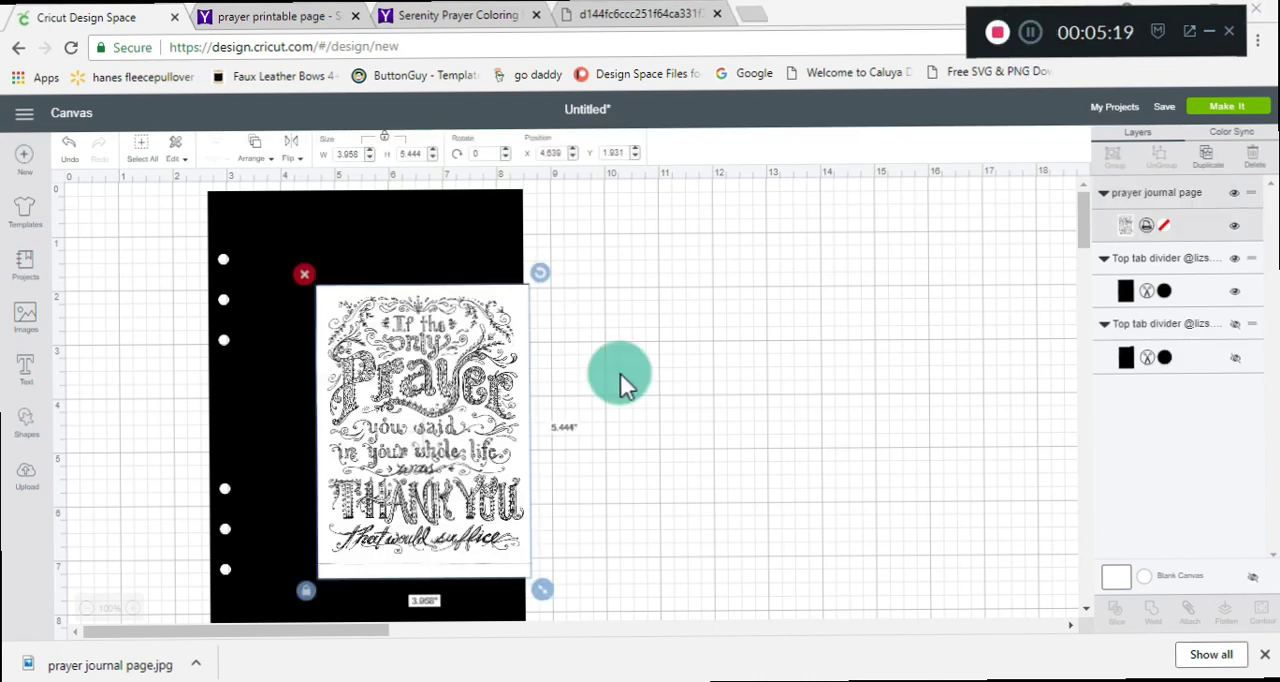
Reposition the black six-hole page on the canvas and place the prayer image beside it on empty grid.
drag(365, 458, 429, 420)
drag(249, 366, 207, 367)
drag(421, 373, 263, 332)
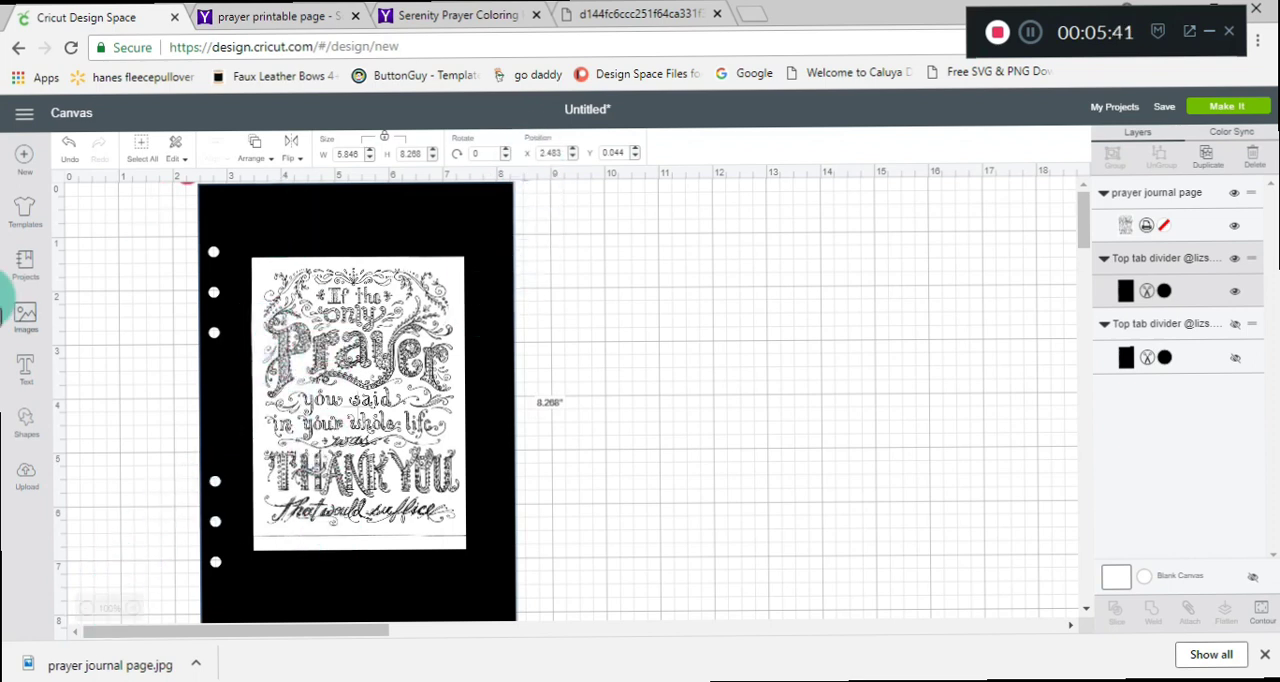
click(87, 608)
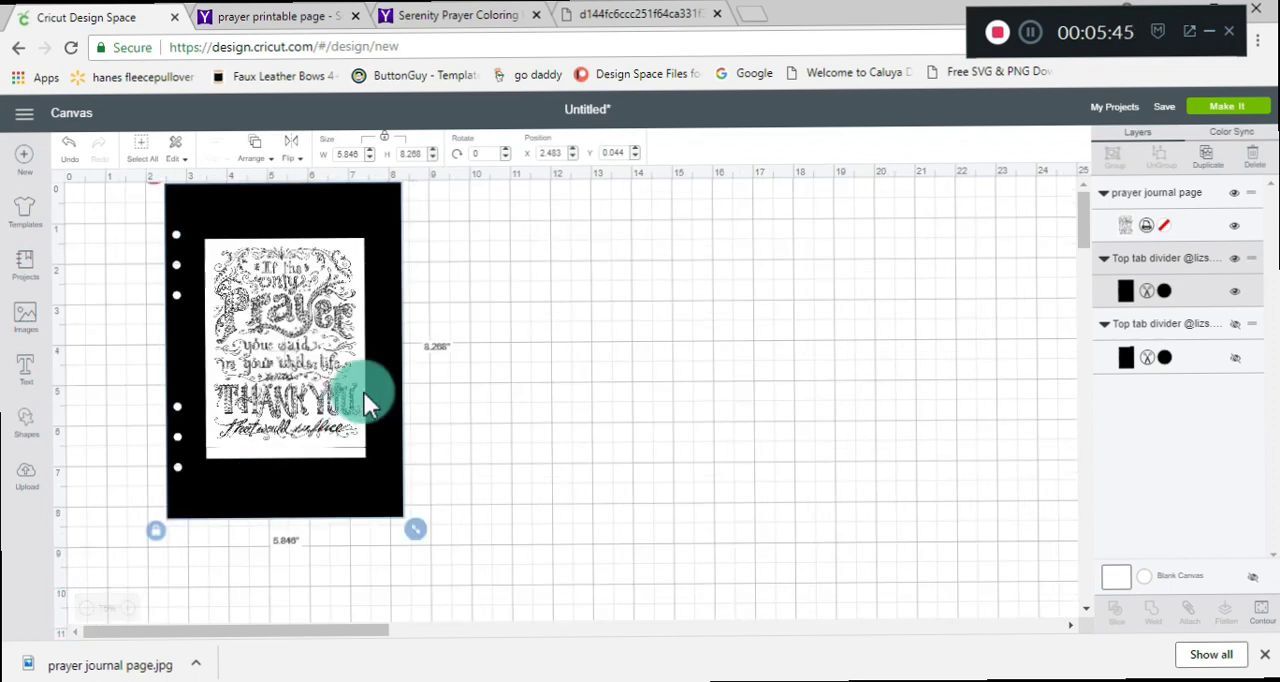
drag(320, 241, 399, 275)
drag(259, 360, 606, 371)
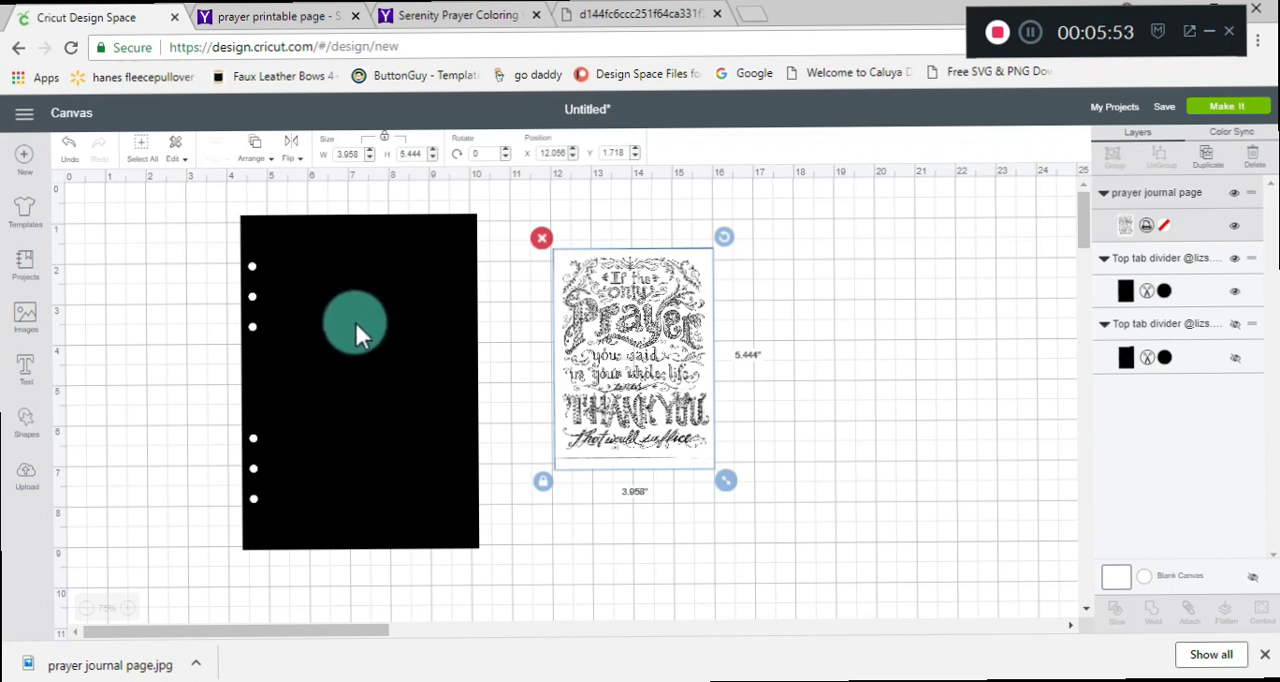
Inspect the six-hole page and the prayer image at several zoom levels.
click(127, 608)
click(130, 609)
click(126, 610)
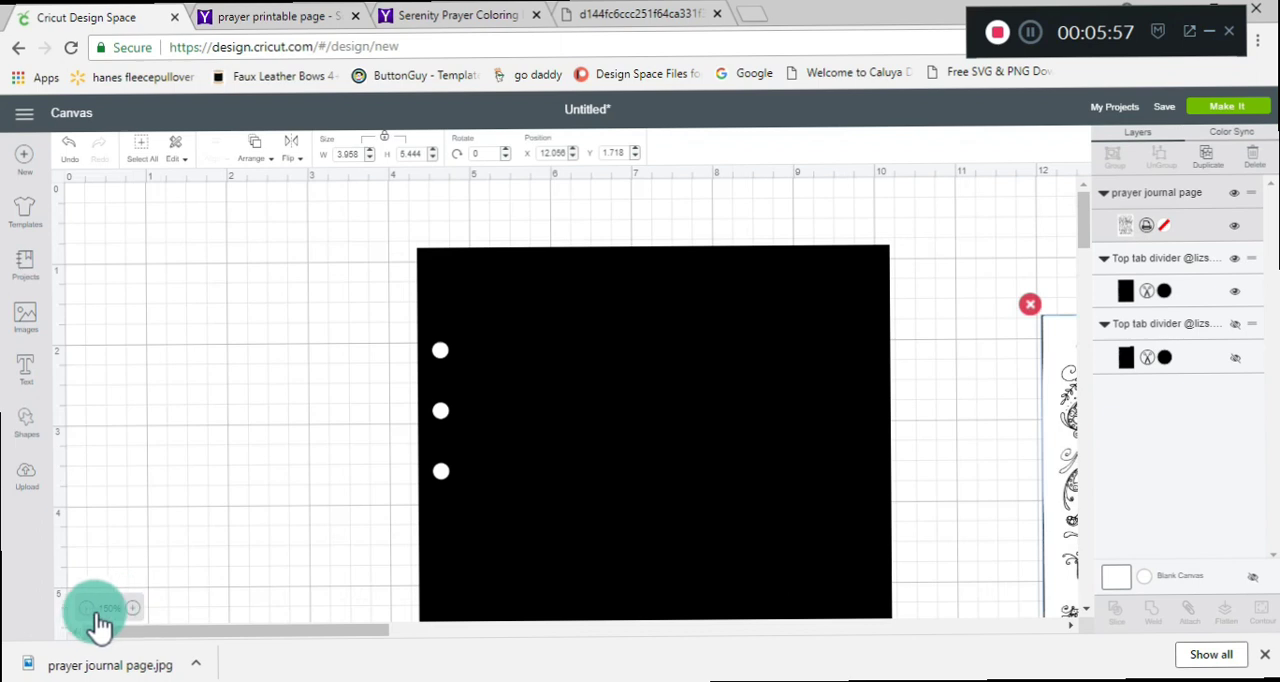
click(90, 612)
click(92, 612)
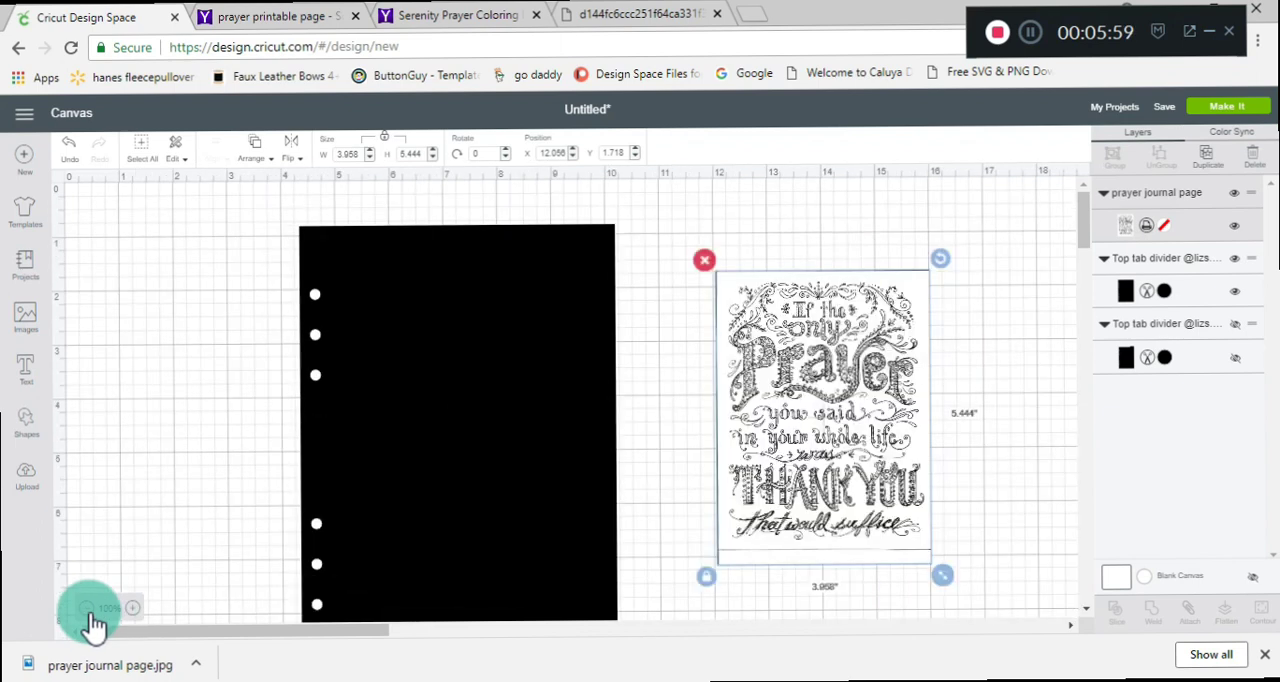
click(94, 612)
click(484, 358)
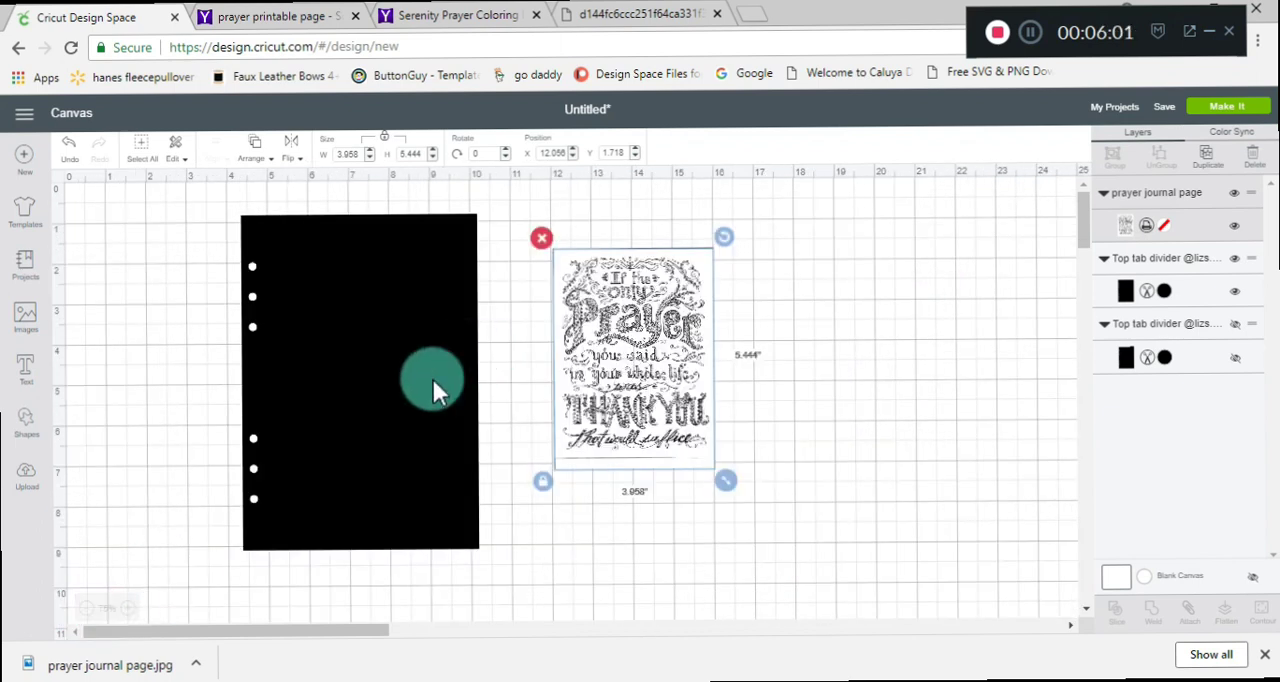
click(130, 608)
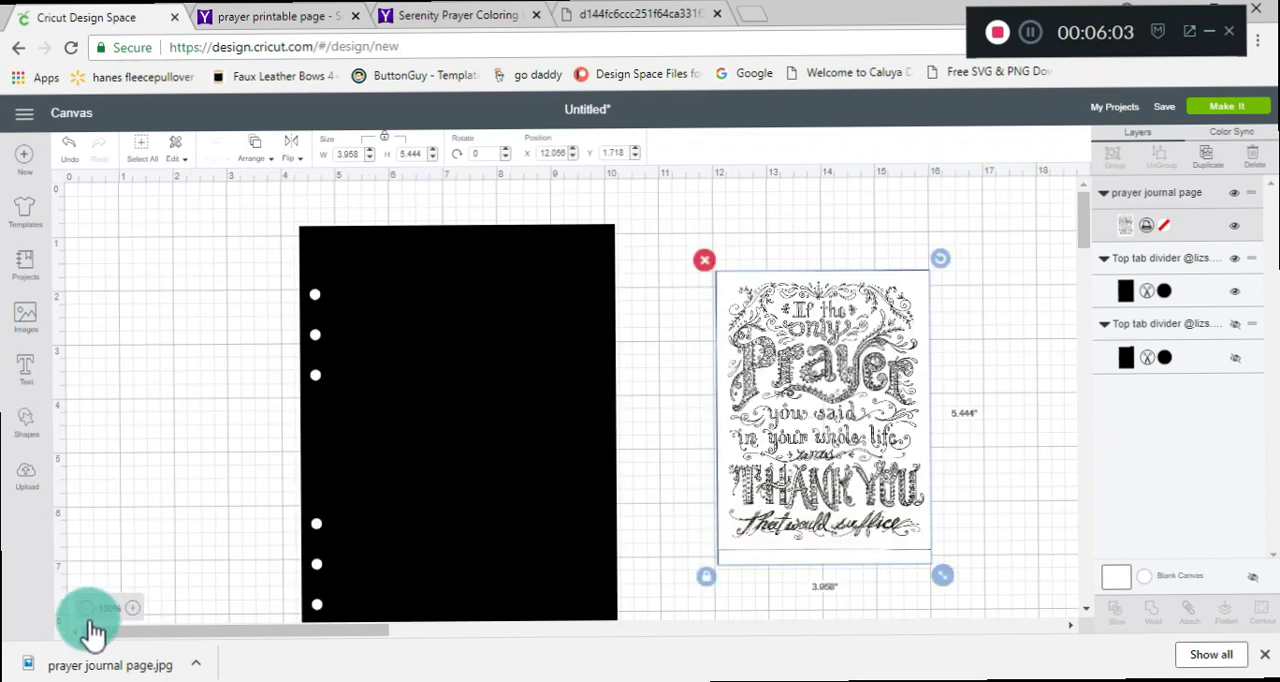
click(88, 610)
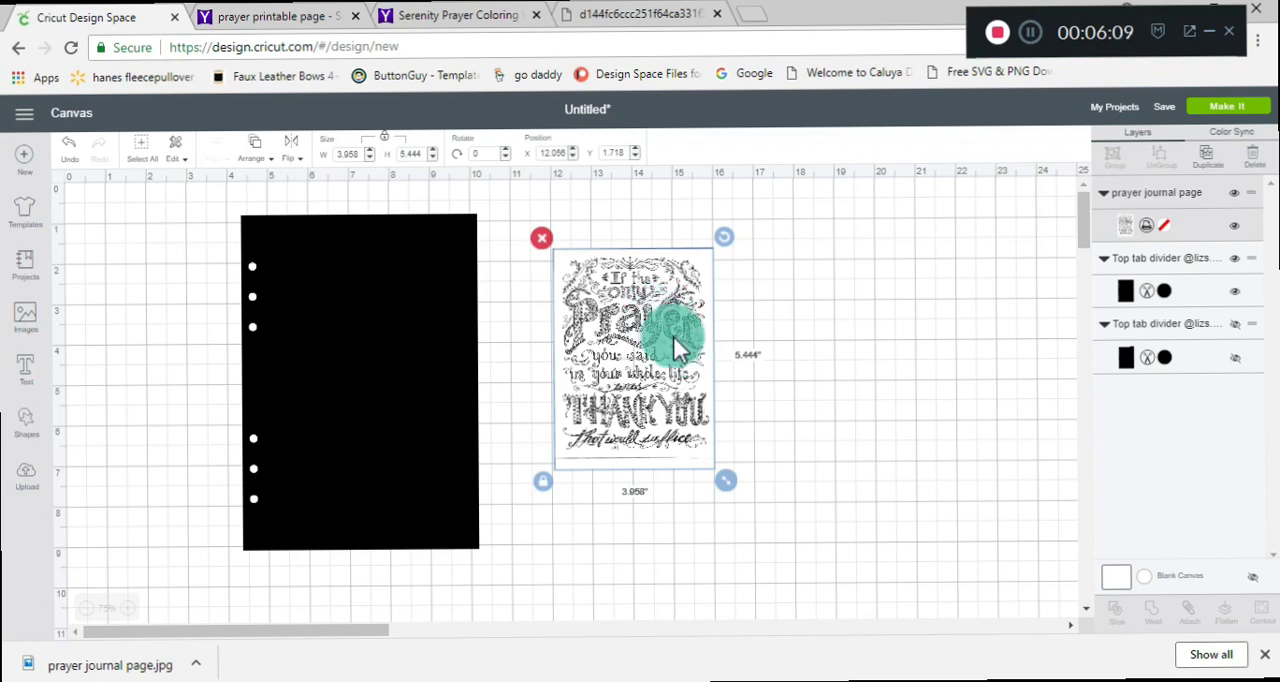
Place the prayer image over the black page beside its holes and enlarge it proportionally to about 5.05 × 6.94 inches.
drag(673, 336, 393, 326)
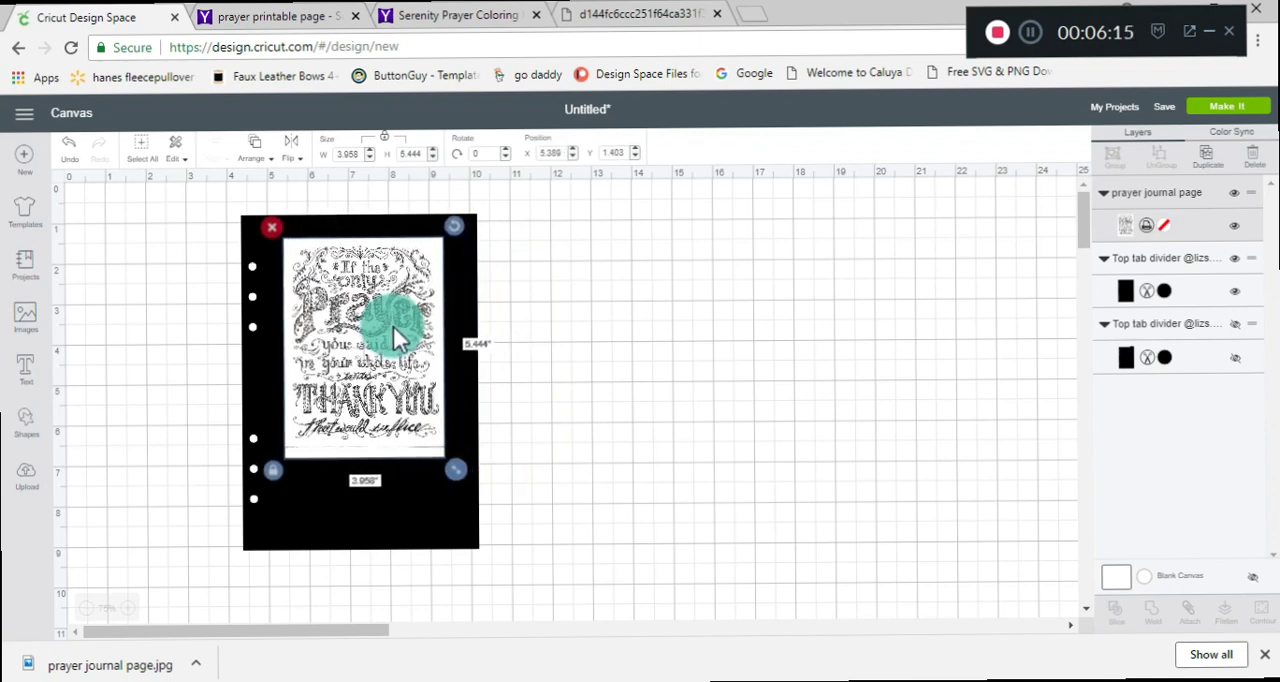
drag(458, 458, 409, 421)
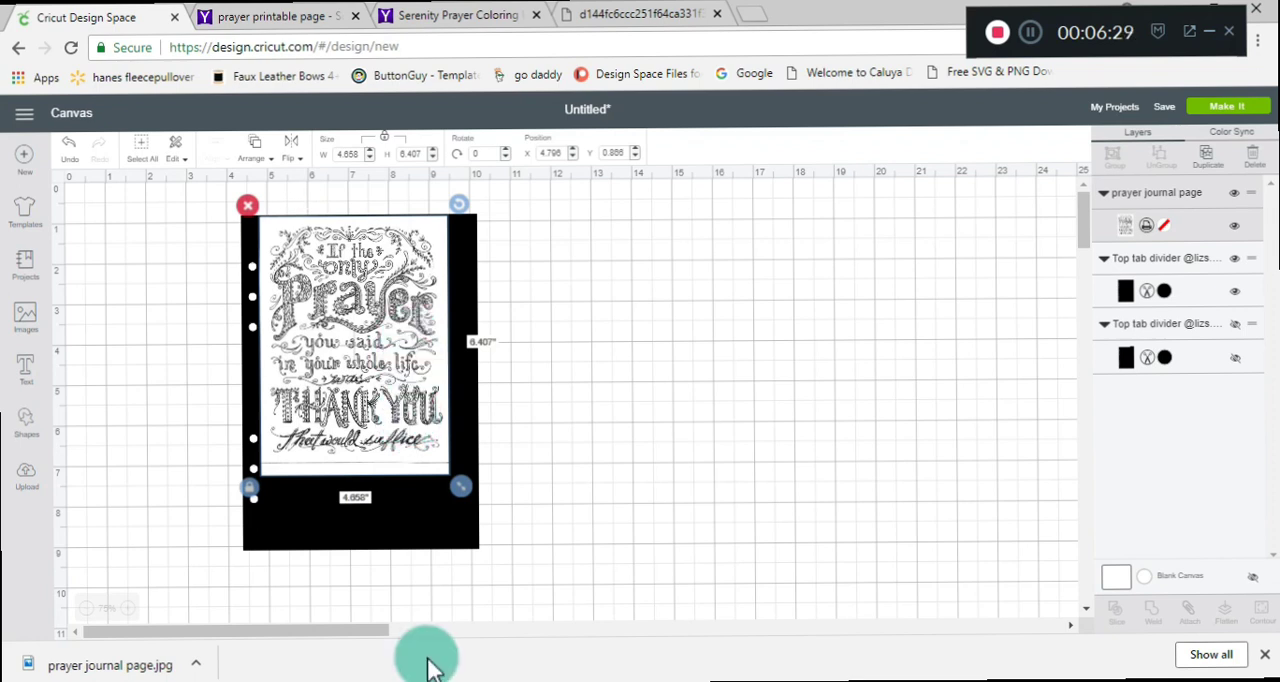
drag(465, 483, 445, 505)
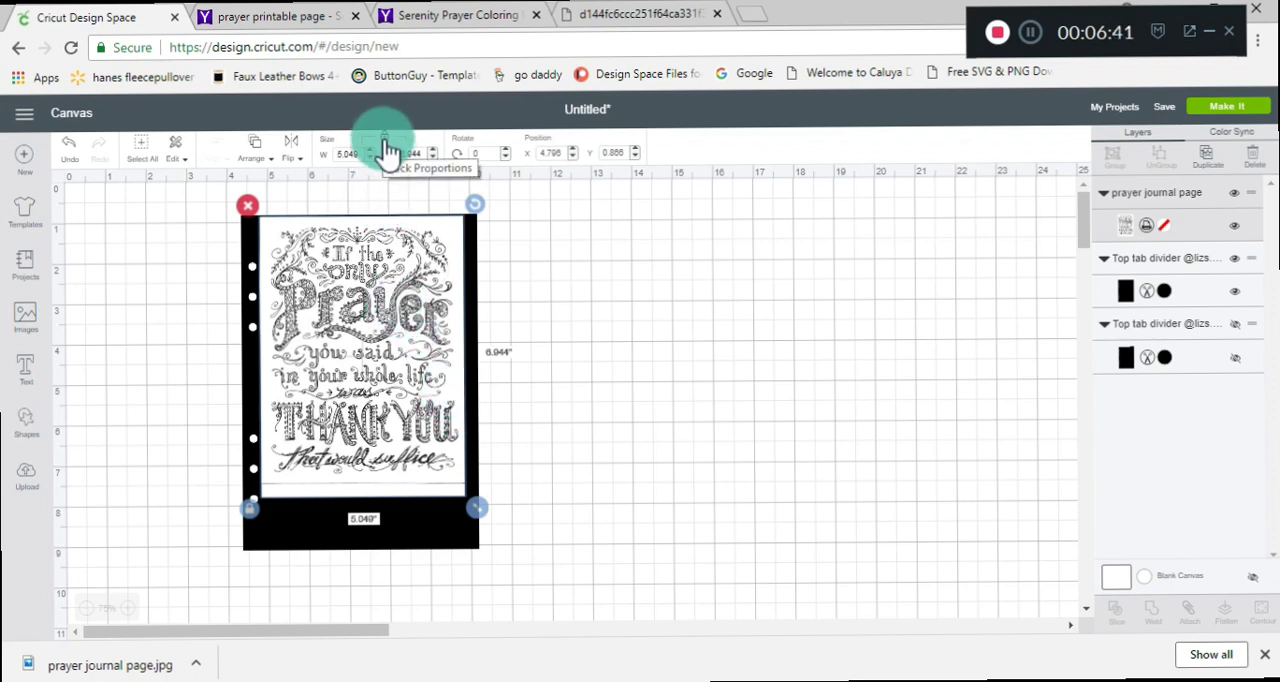
Unlock the prayer image's proportions and stretch it to about 5.33 × 8.22 inches, covering the page except the hole strip.
click(246, 511)
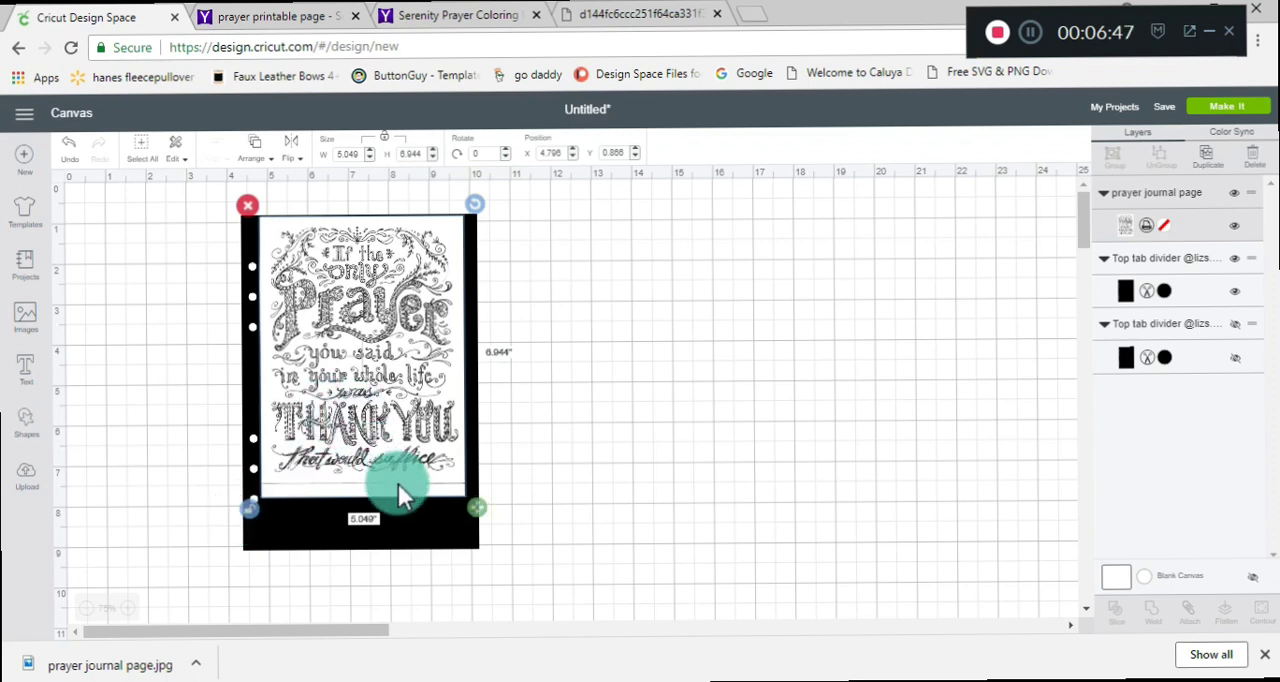
drag(478, 506, 482, 554)
click(385, 408)
mouse_move(380, 394)
mouse_down()
mouse_move(372, 403)
mouse_move(383, 390)
mouse_up()
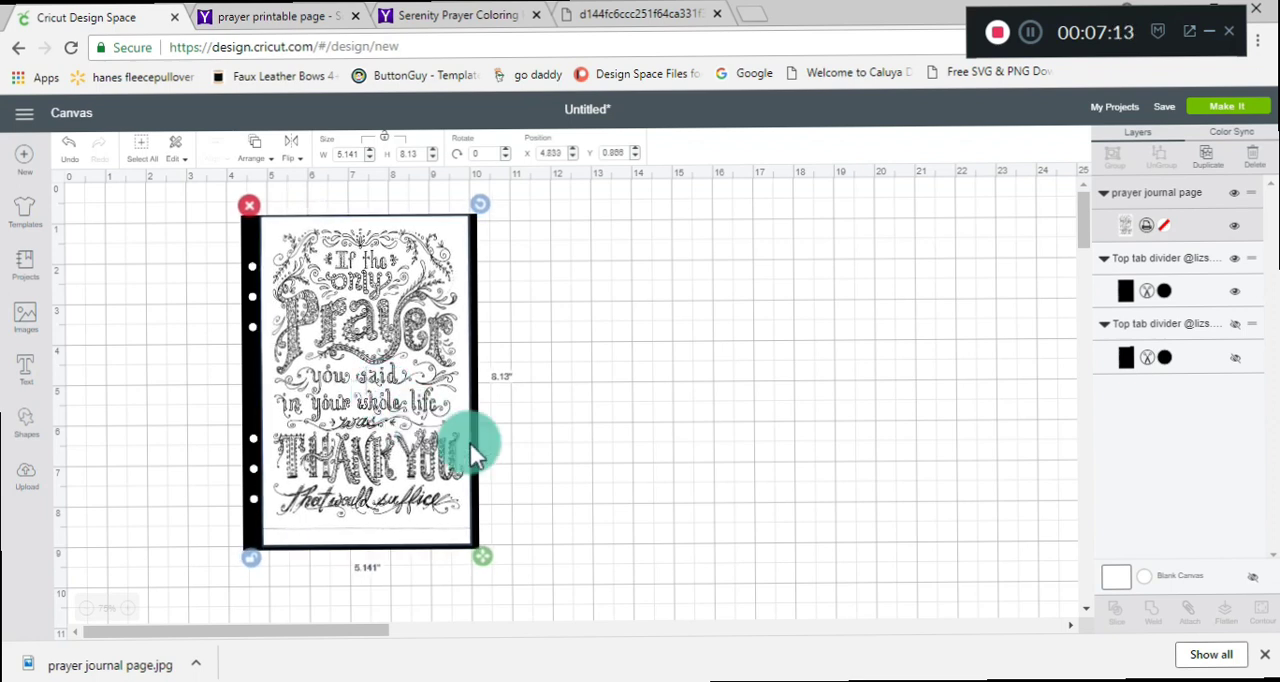
drag(483, 551, 490, 553)
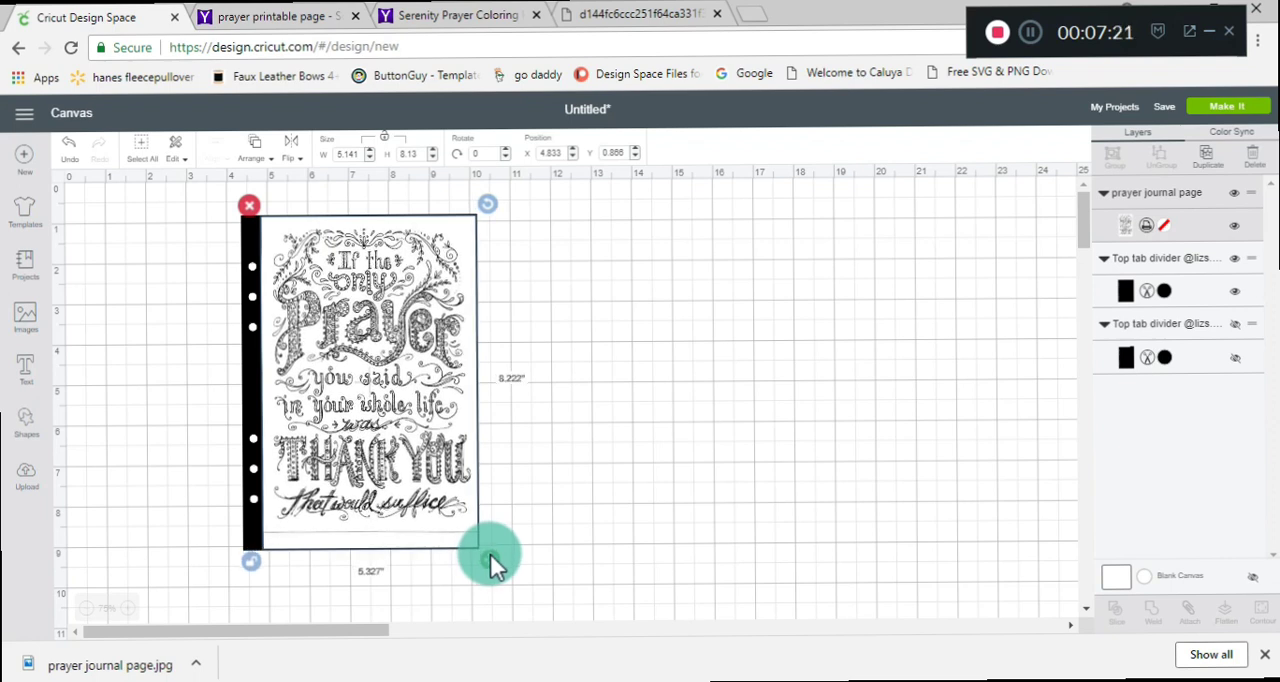
click(537, 540)
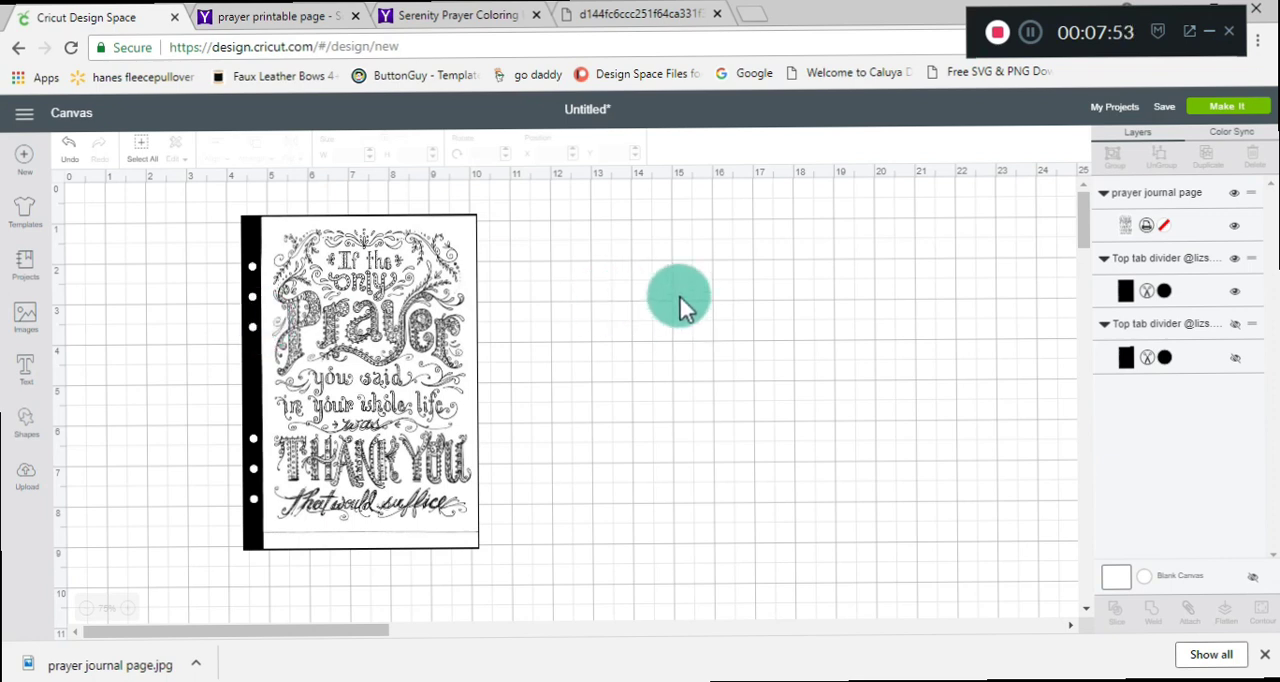
Recolor the visible six-hole page behind the prayer image, trying lilac and Cactus Pink before choosing white (#FFFFFF).
click(1164, 291)
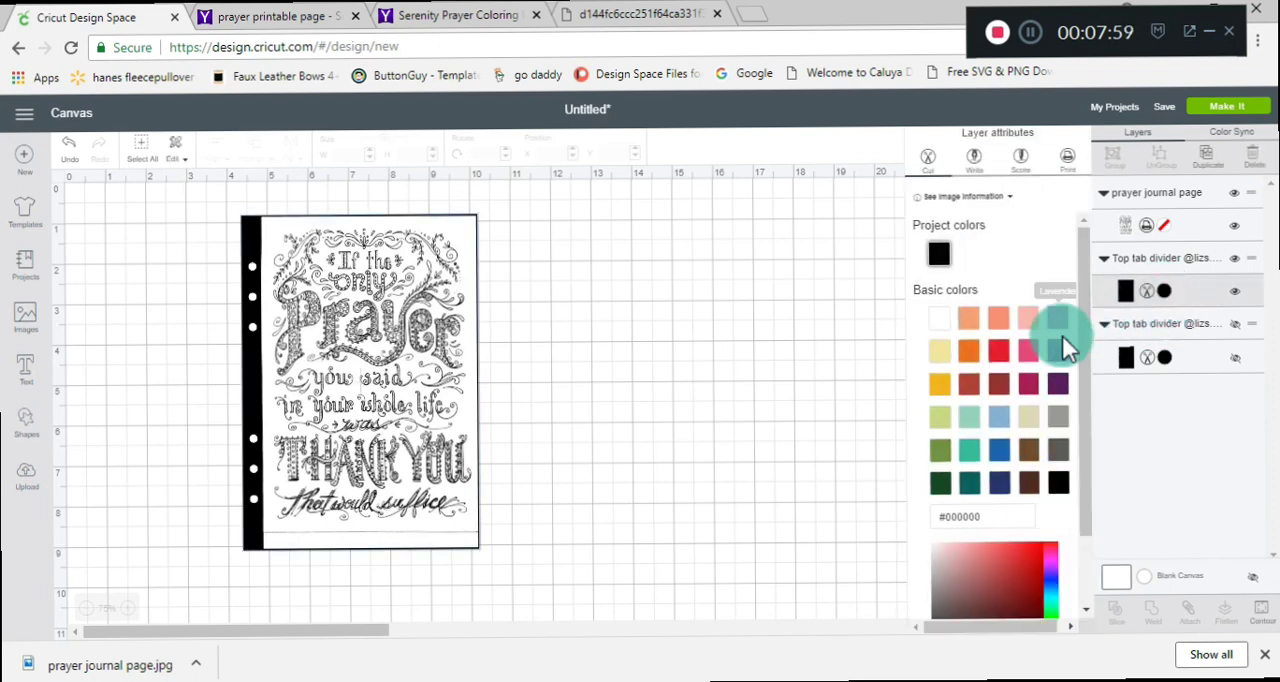
click(1057, 355)
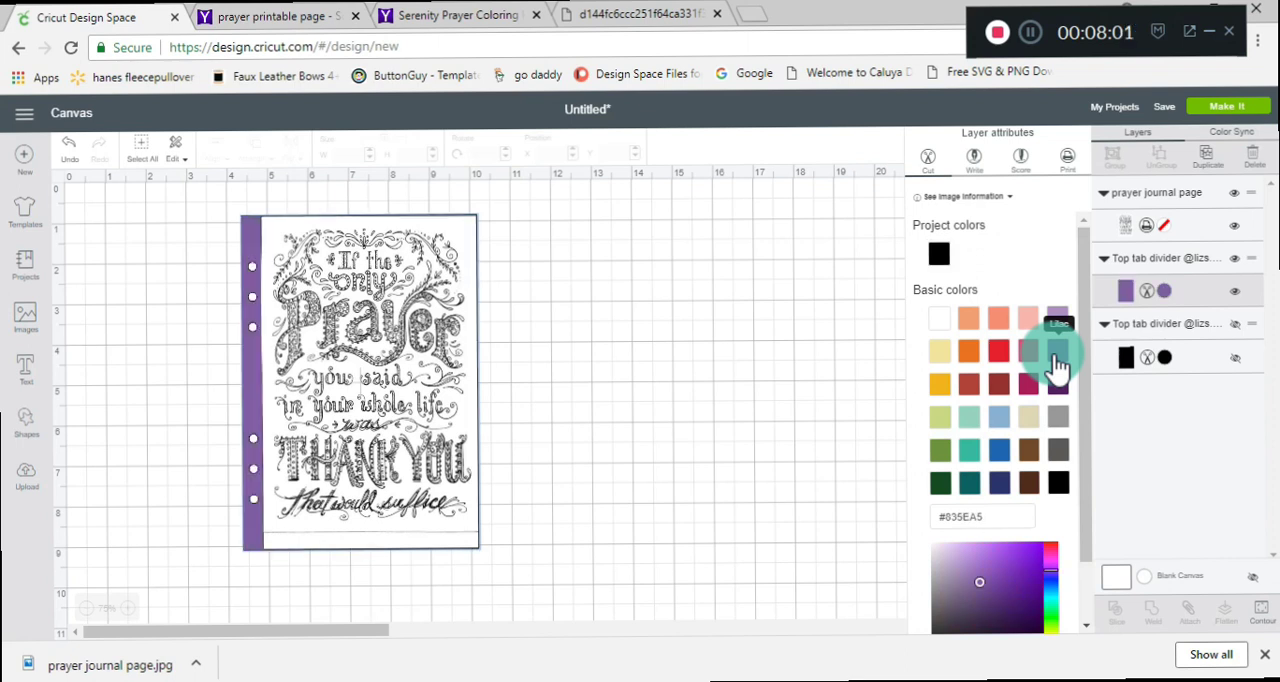
click(1030, 320)
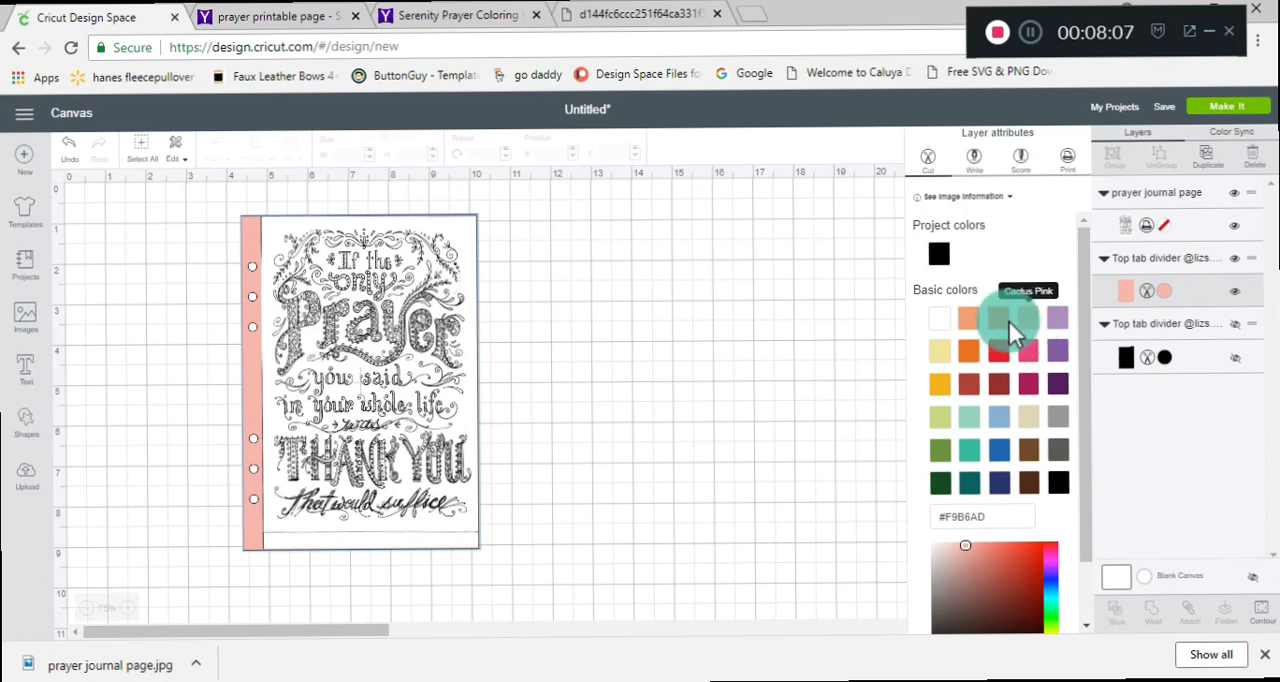
click(939, 322)
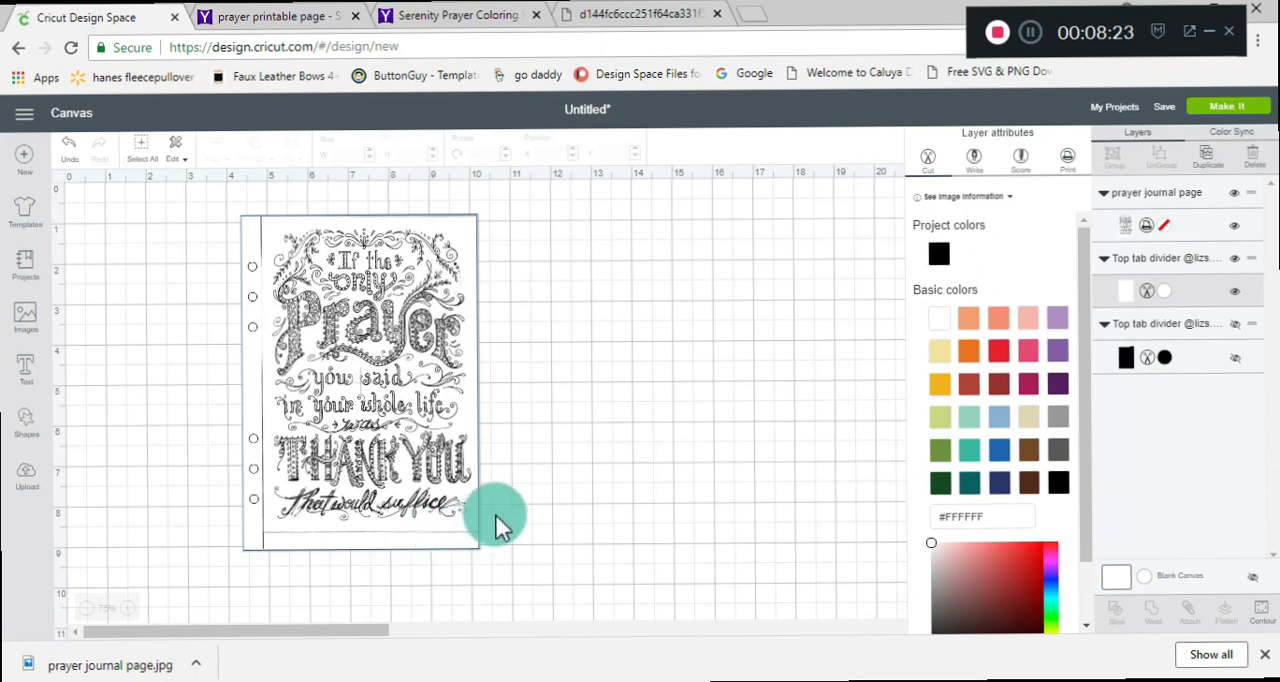
click(528, 505)
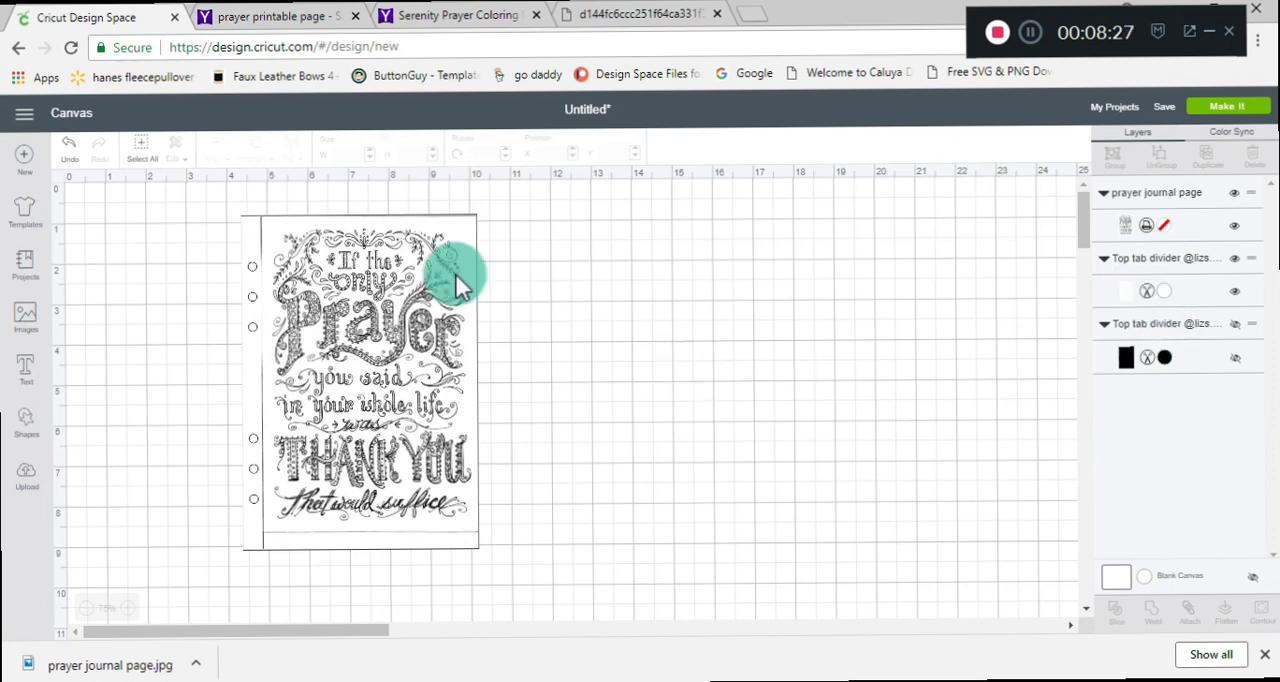
Select all visible layers, flatten the prayer image and white six-hole page into one printable, and shift it slightly along the canvas.
click(145, 162)
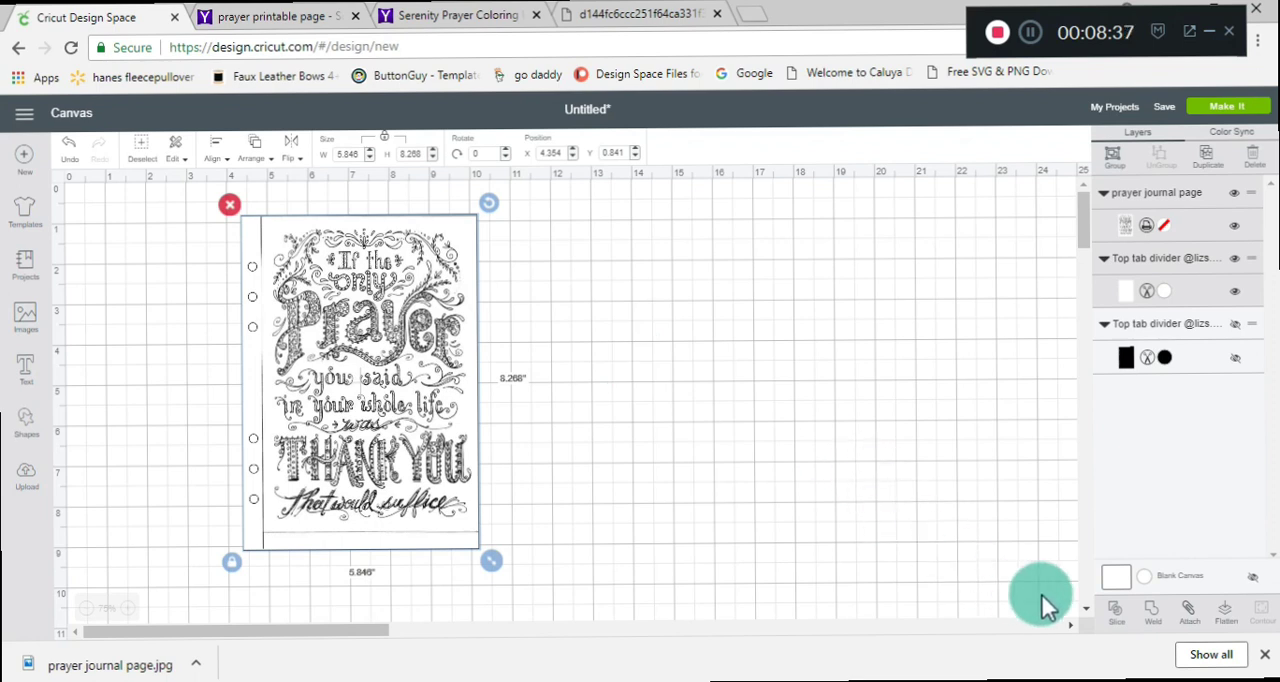
click(1226, 624)
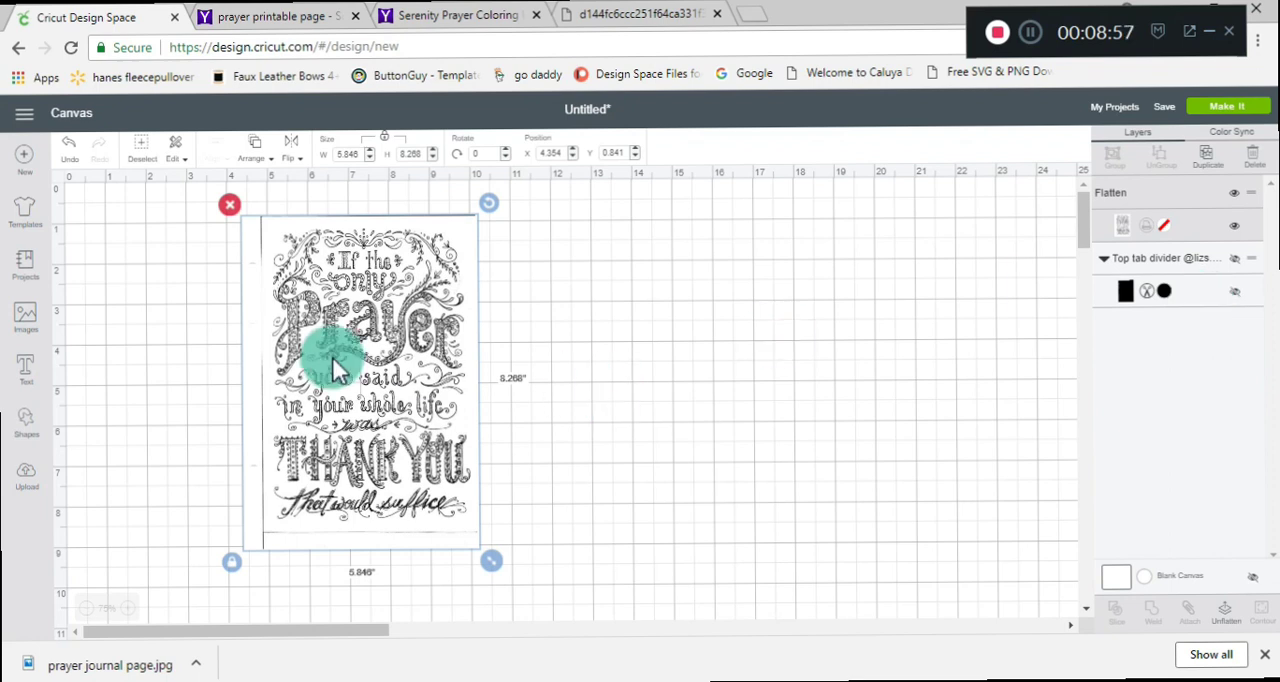
drag(332, 357, 367, 351)
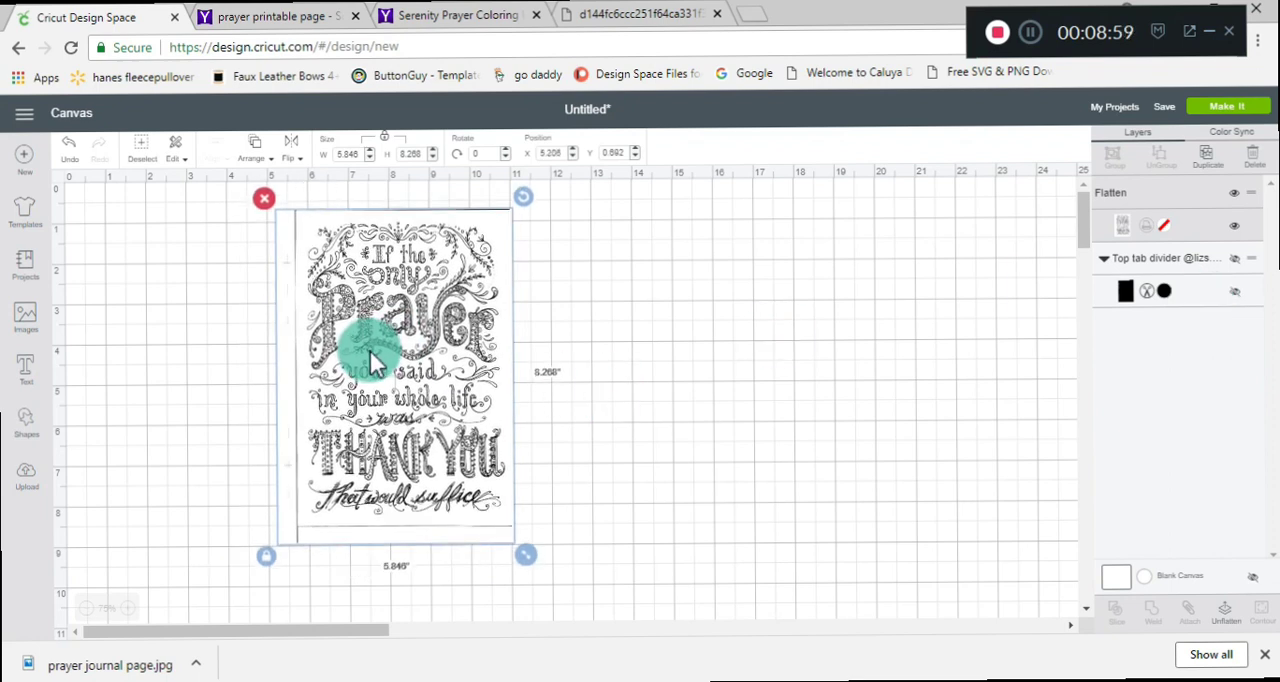
Prepare the flattened page on the mat, continue to the make stage, and connect the Maker machine over Bluetooth.
click(1215, 110)
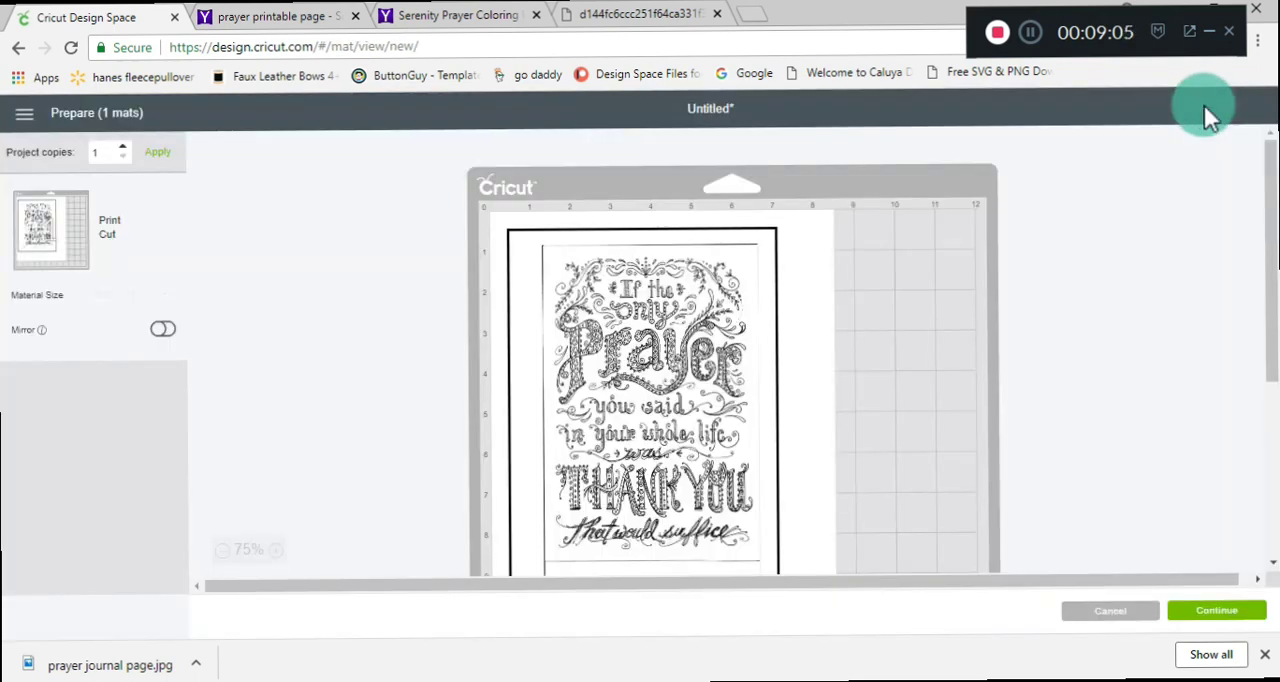
click(1216, 613)
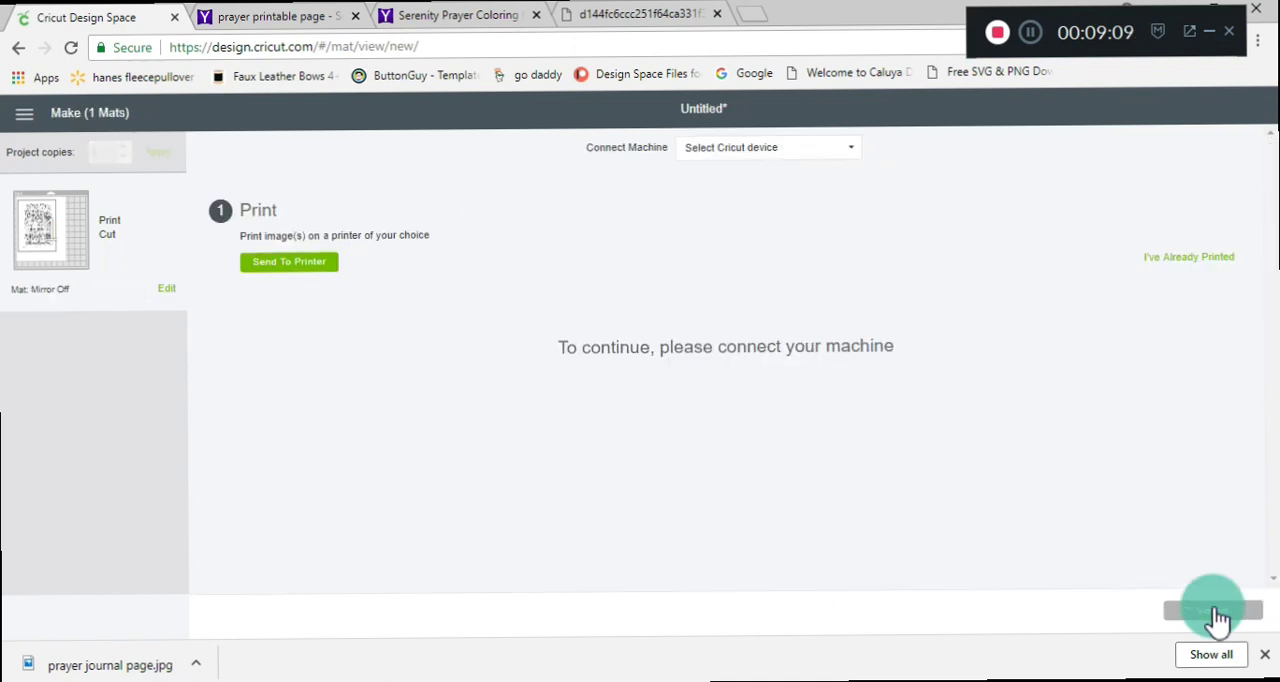
click(793, 152)
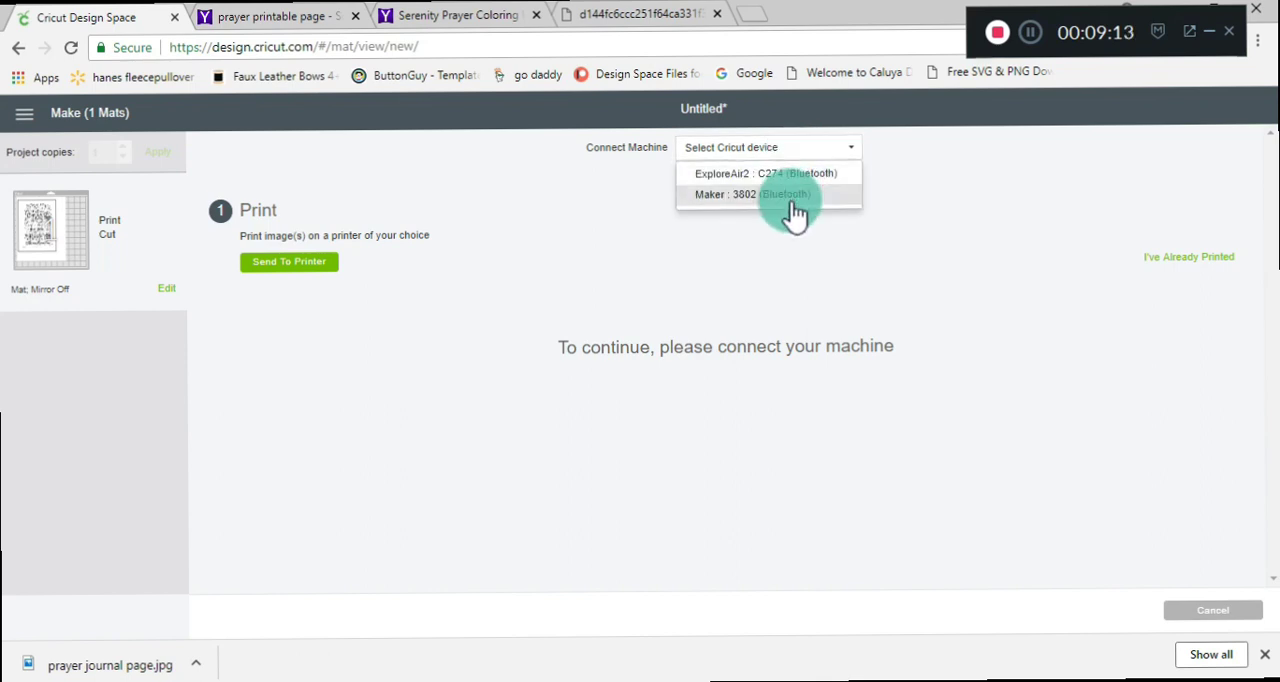
click(791, 198)
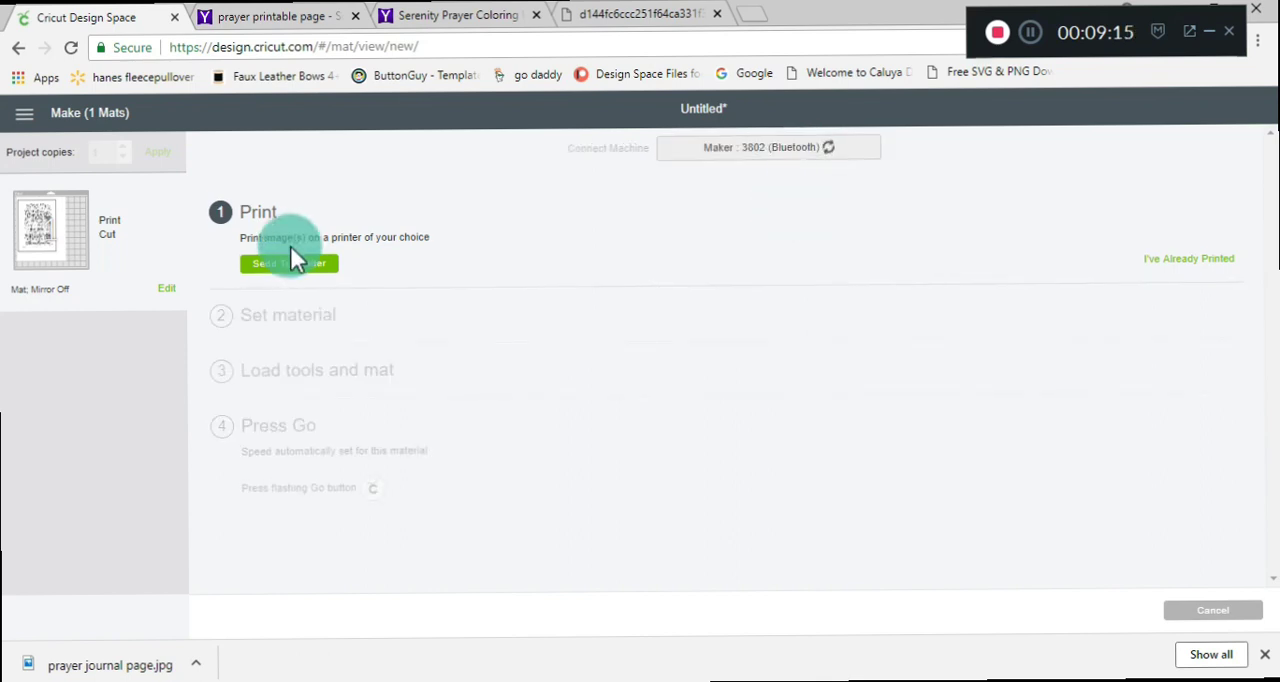
Open the print setup, return to the canvas without printing, and shift the flattened prayer page slightly across the grid.
click(318, 264)
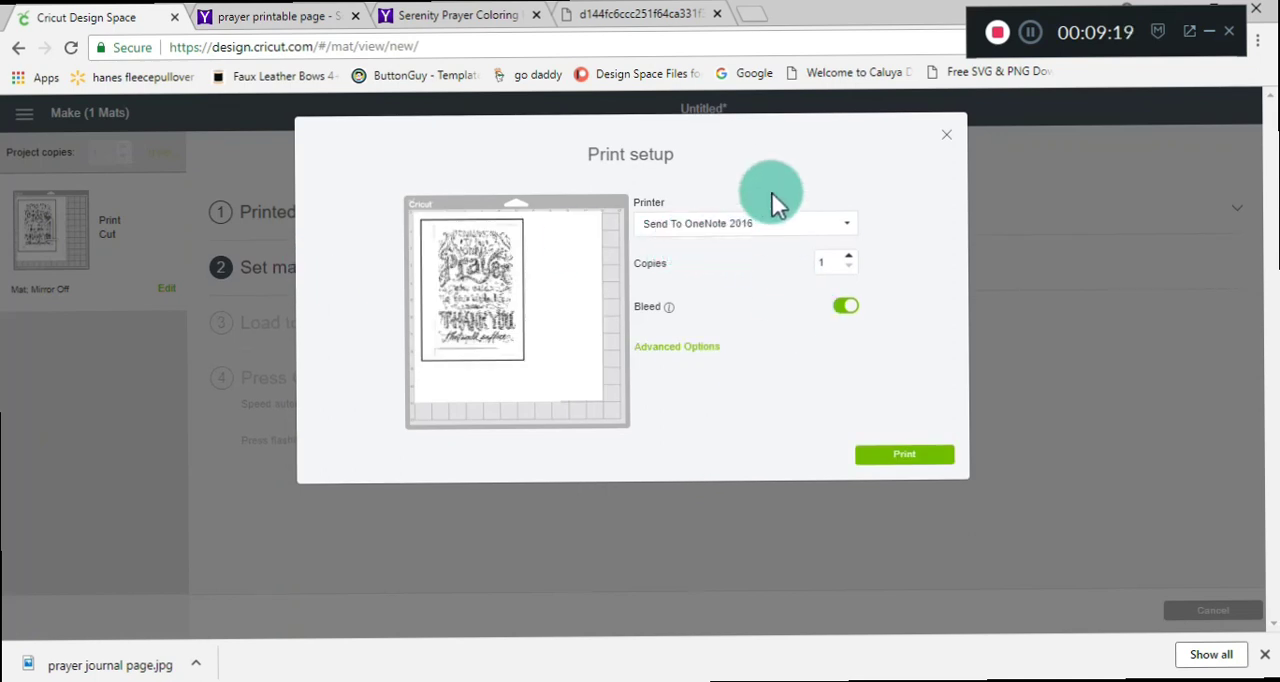
click(946, 140)
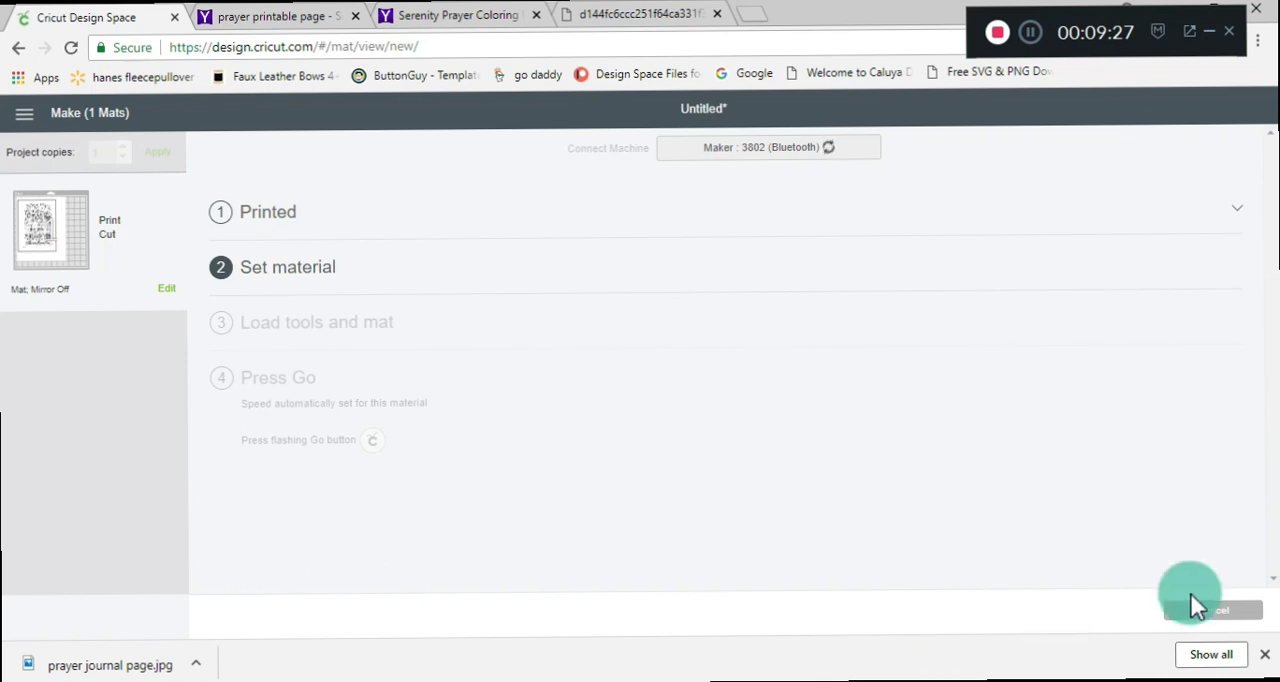
click(1210, 612)
click(776, 142)
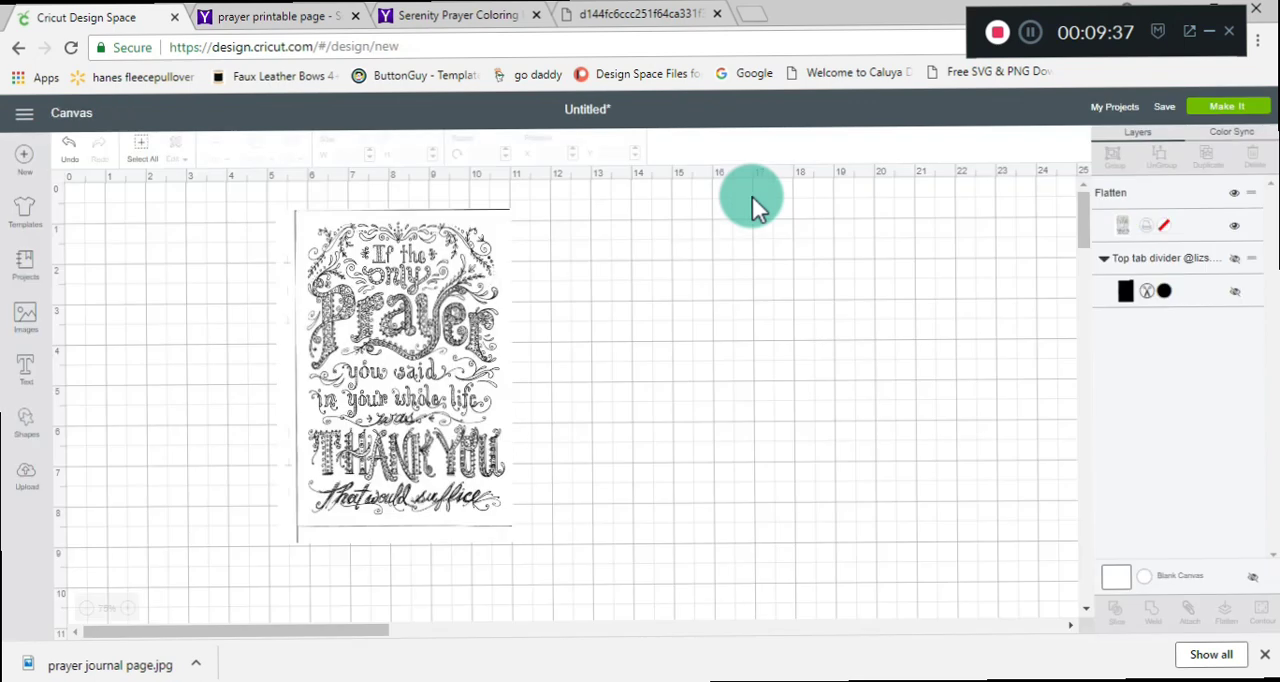
drag(393, 266, 424, 269)
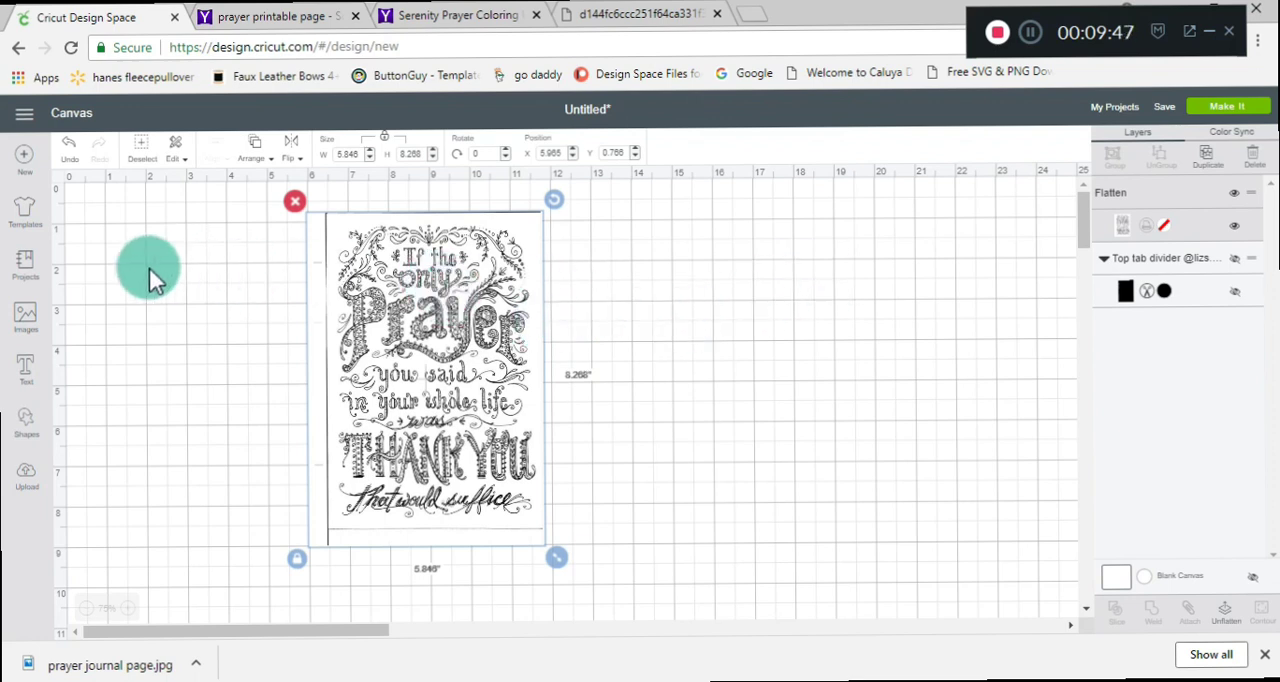
Search the images for "journal", filter them to Uploaded, and insert the plain six-hole page without a tab.
click(24, 322)
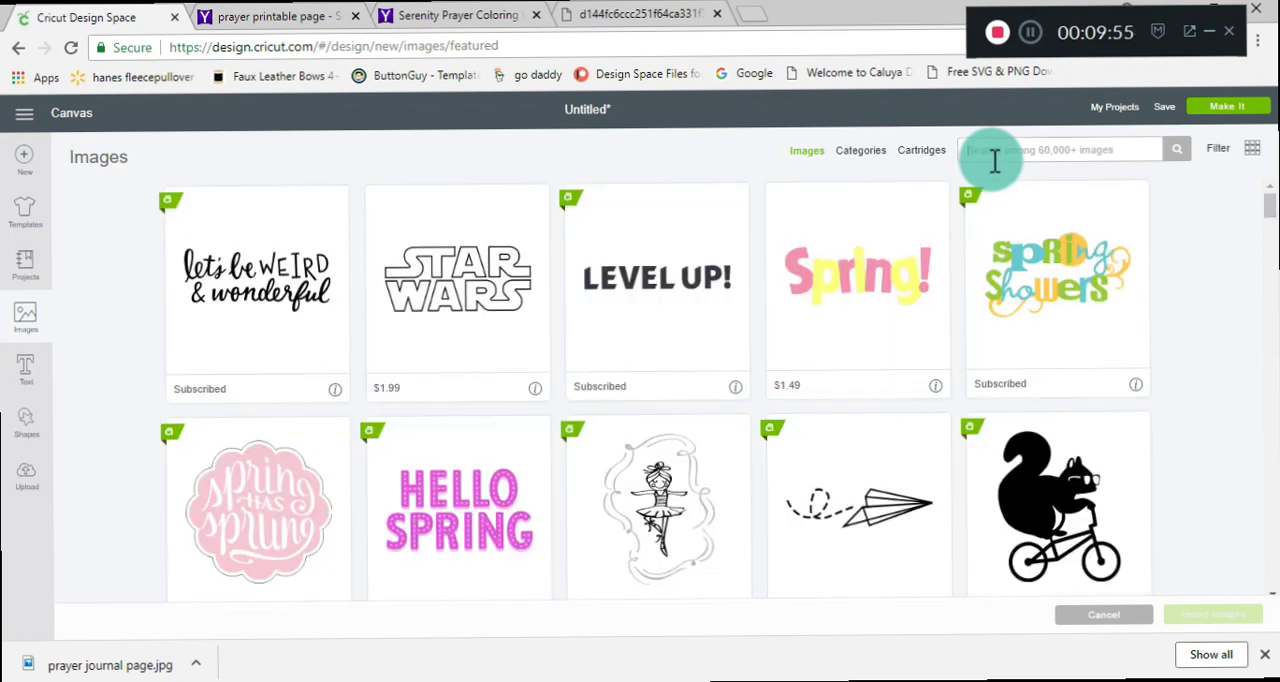
text(journ)
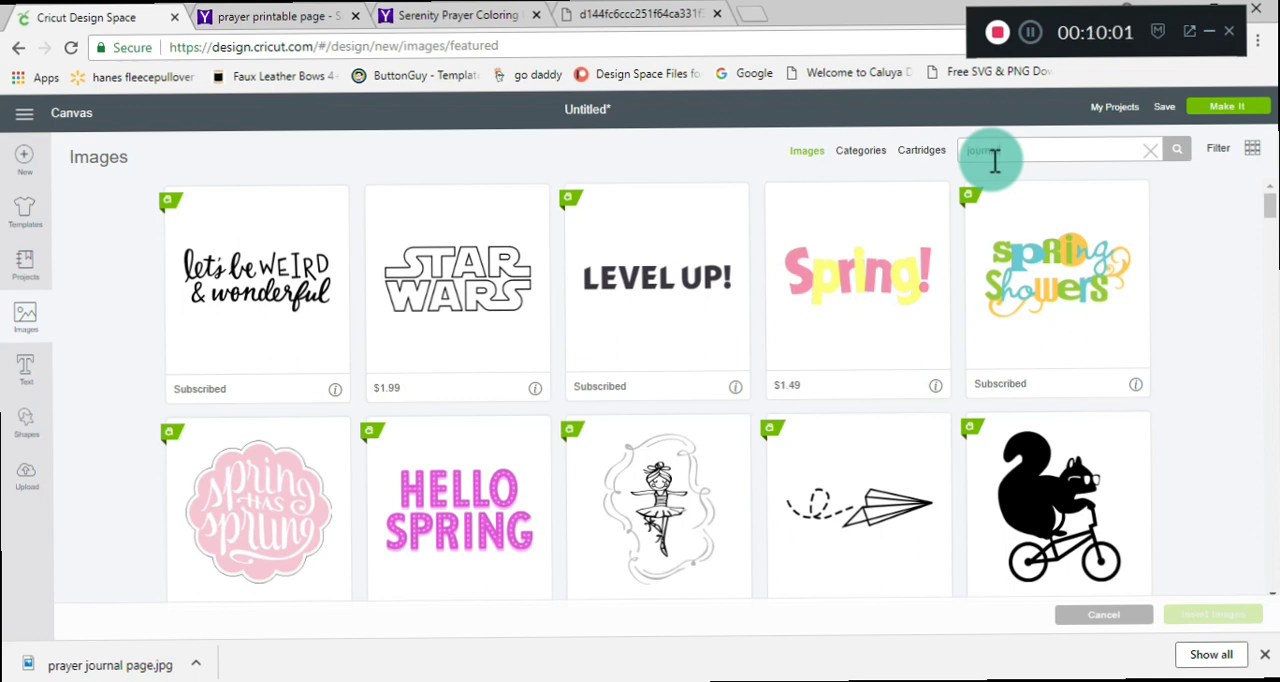
key(Return)
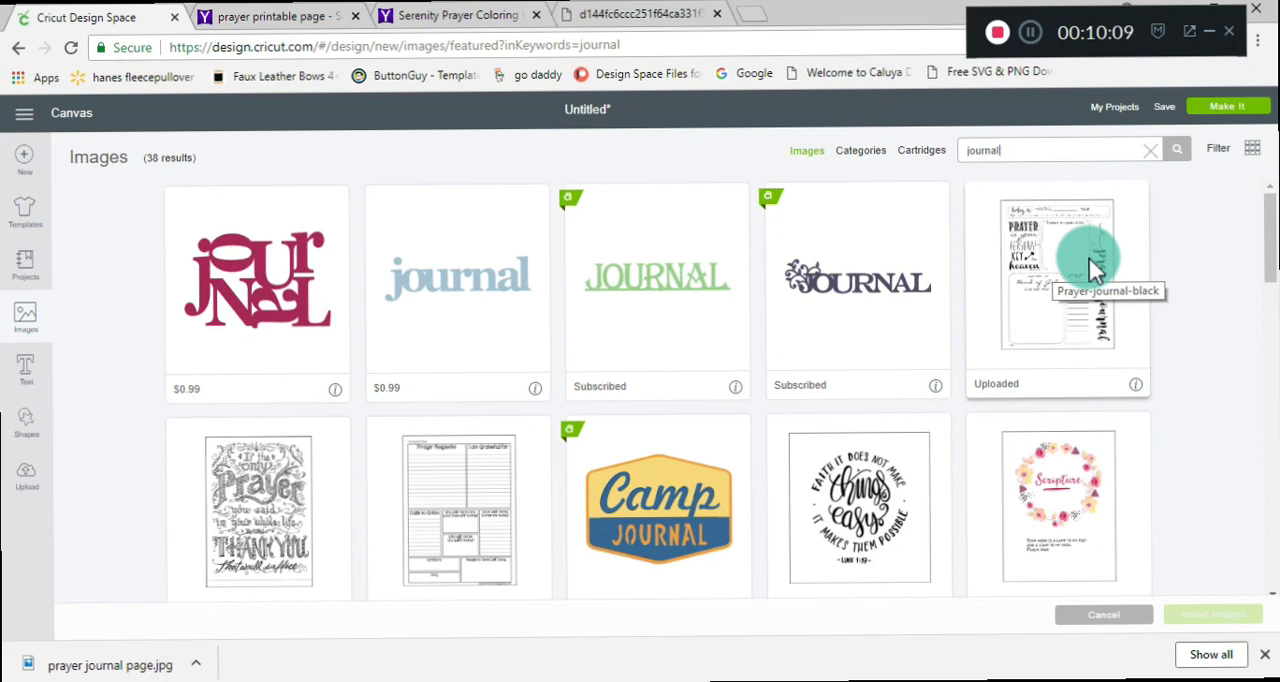
click(1224, 152)
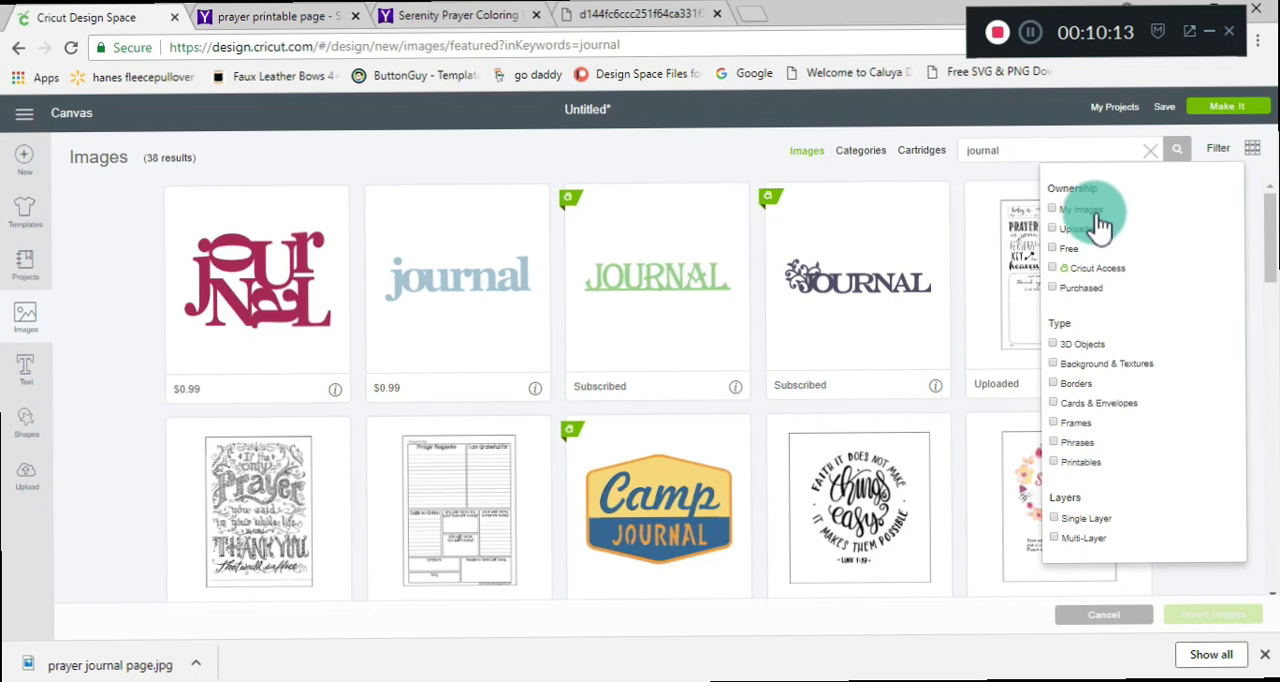
click(1060, 235)
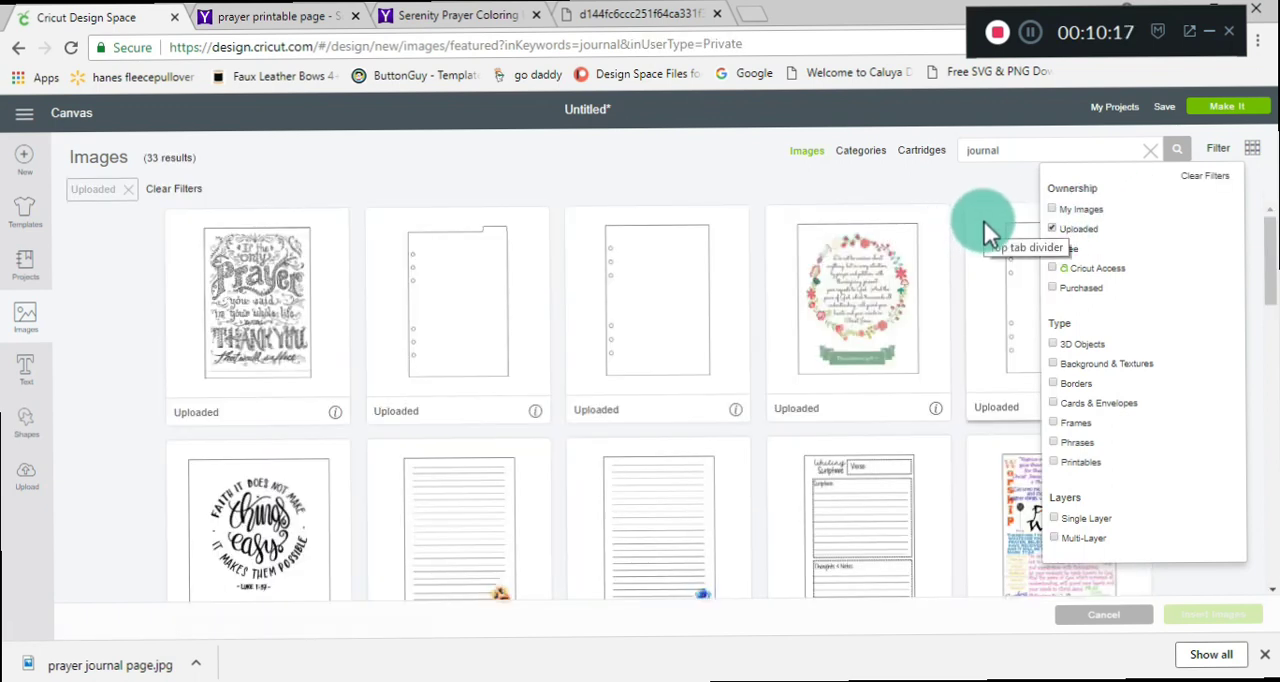
click(882, 190)
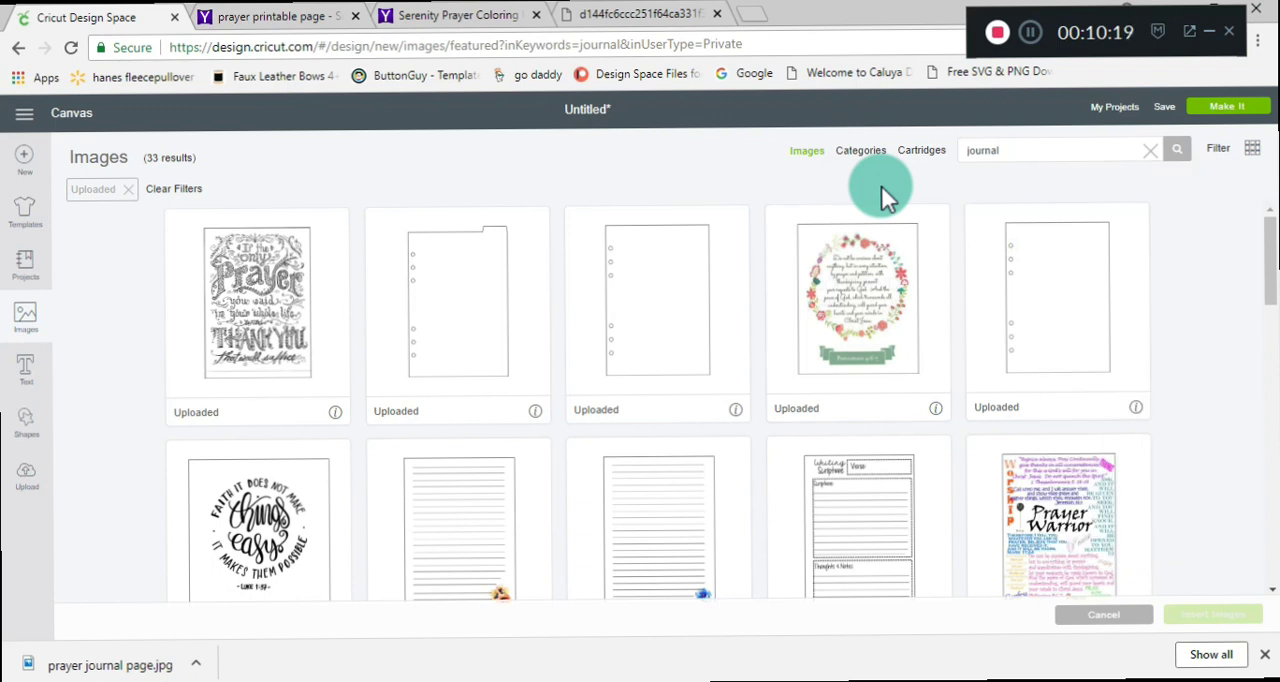
click(626, 273)
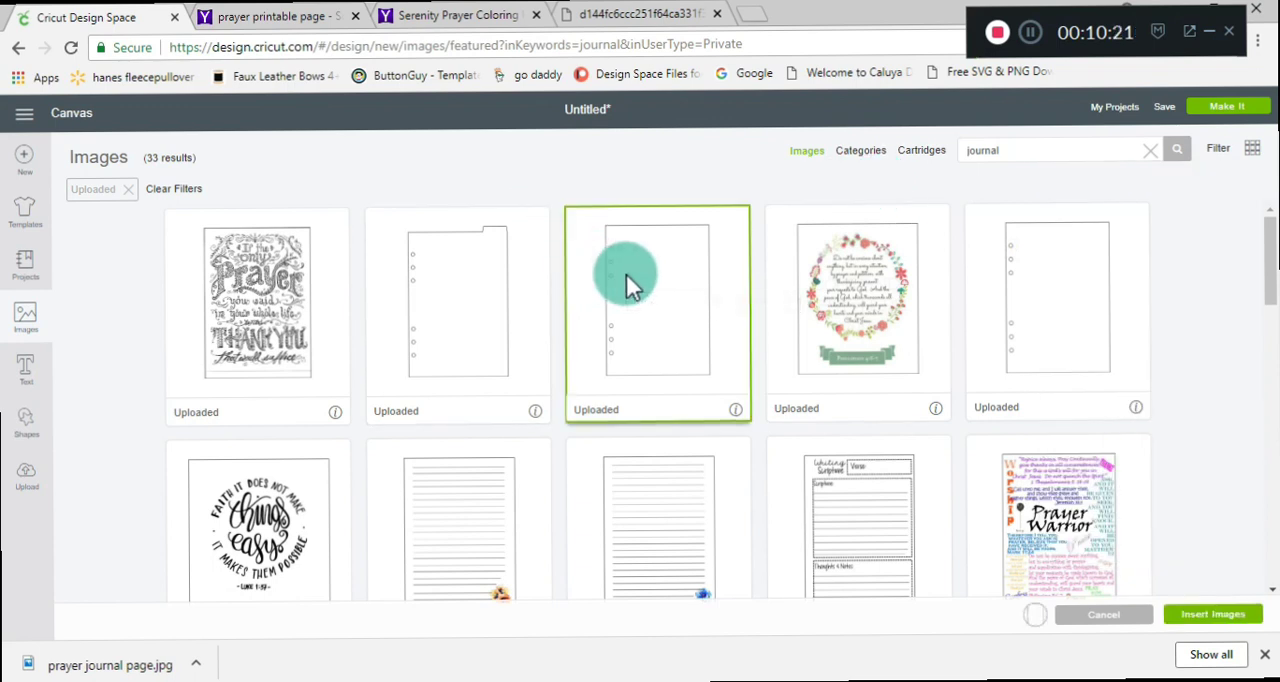
click(1185, 625)
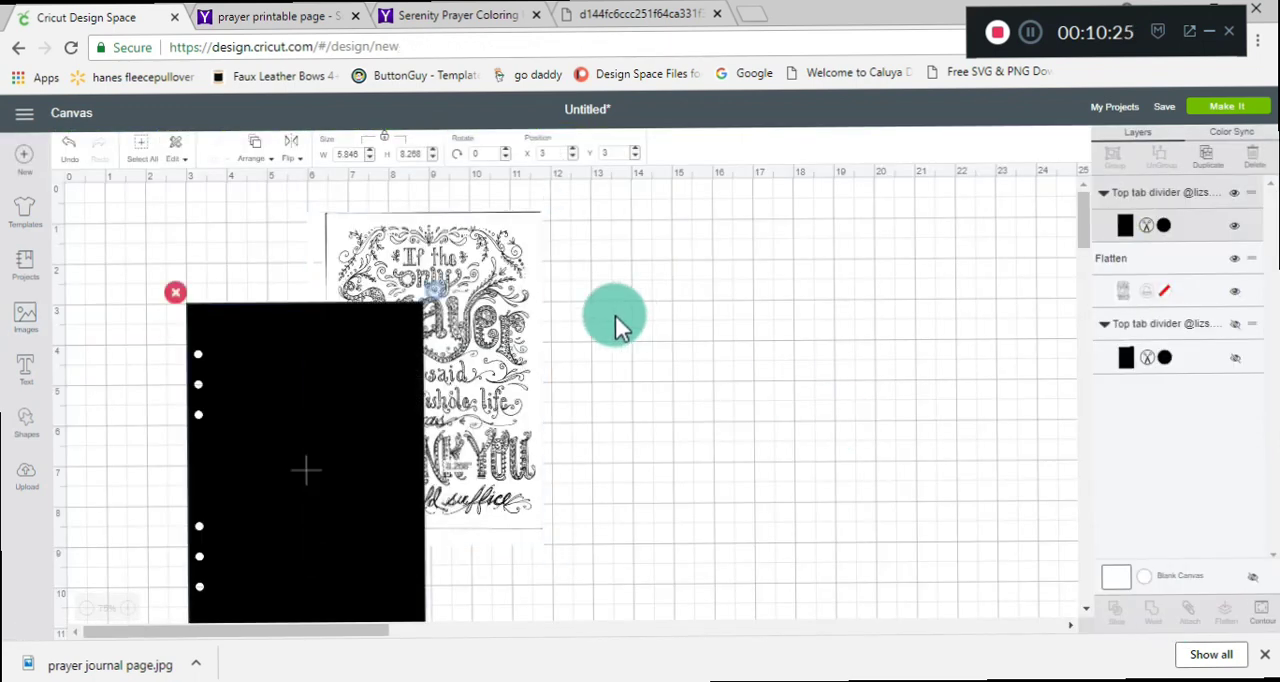
Move the flattened prayer page aside and hide it, and position the new black six-hole page at about X 7.167, Y 1.055.
drag(531, 316, 878, 294)
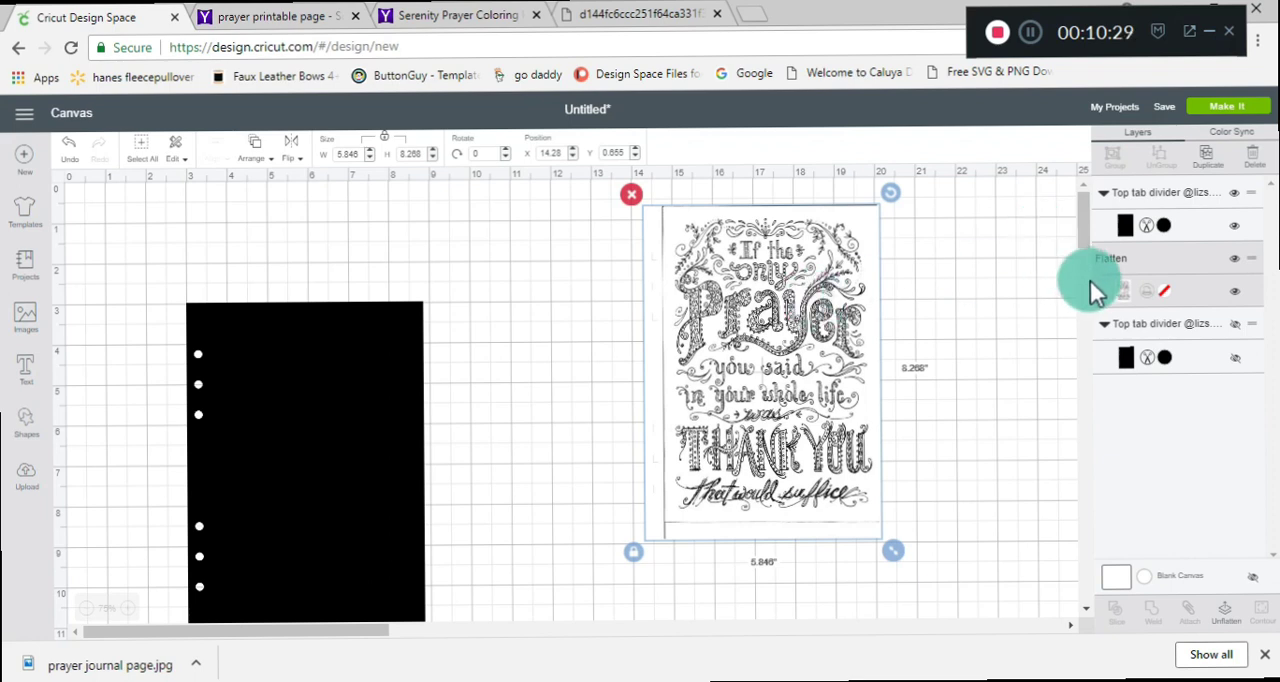
click(1235, 260)
drag(372, 390, 551, 327)
drag(411, 363, 408, 336)
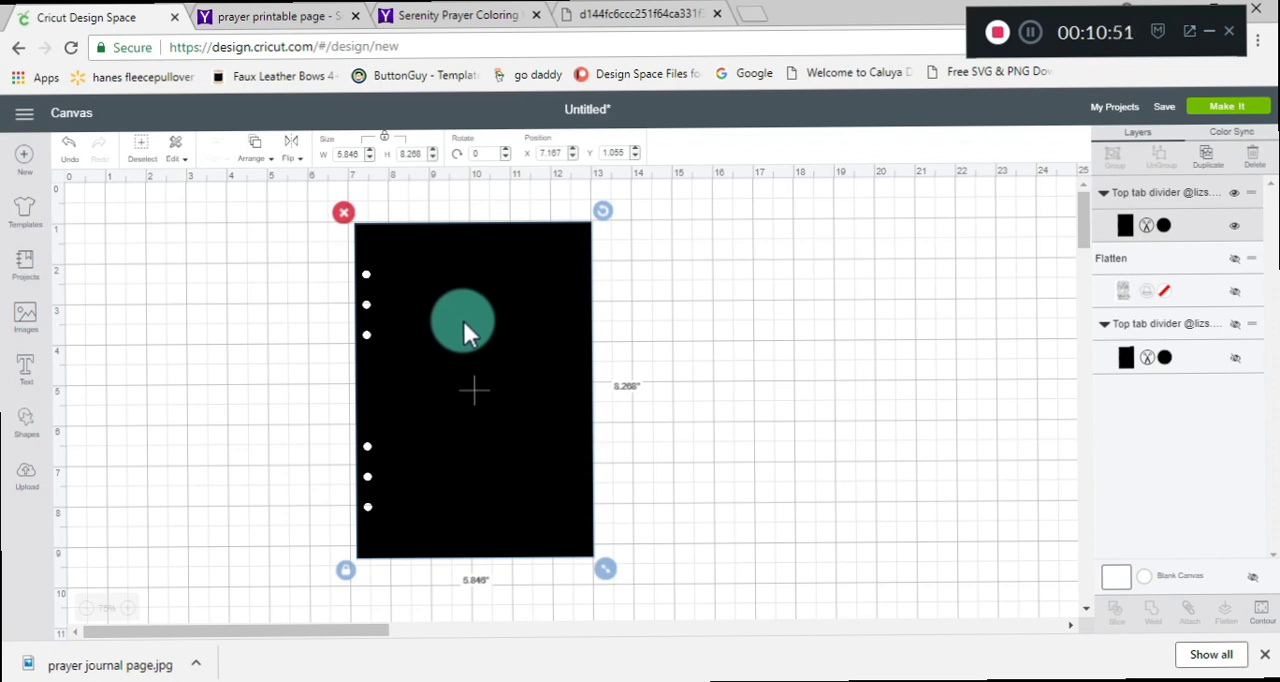
Search the uploaded images for "quote", insert the "Crazy blessed" design, and place it on empty grid beside the black page.
click(28, 318)
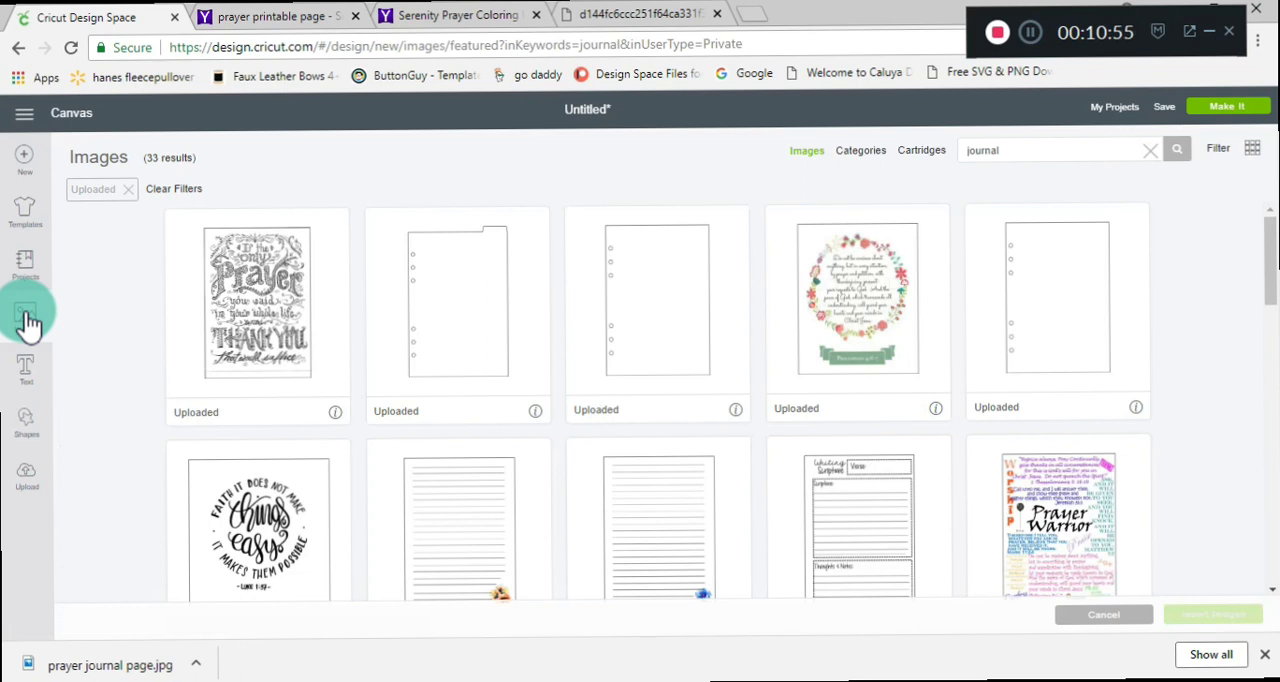
double_click(975, 152)
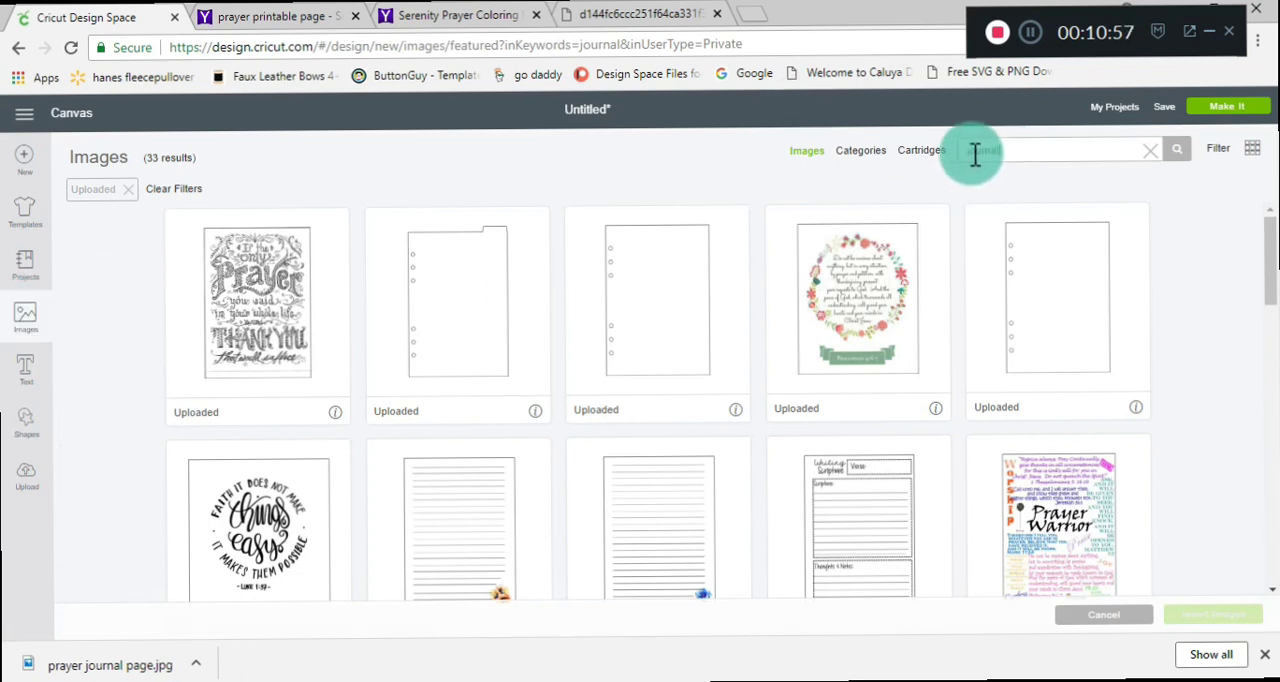
text(quote)
key(Return)
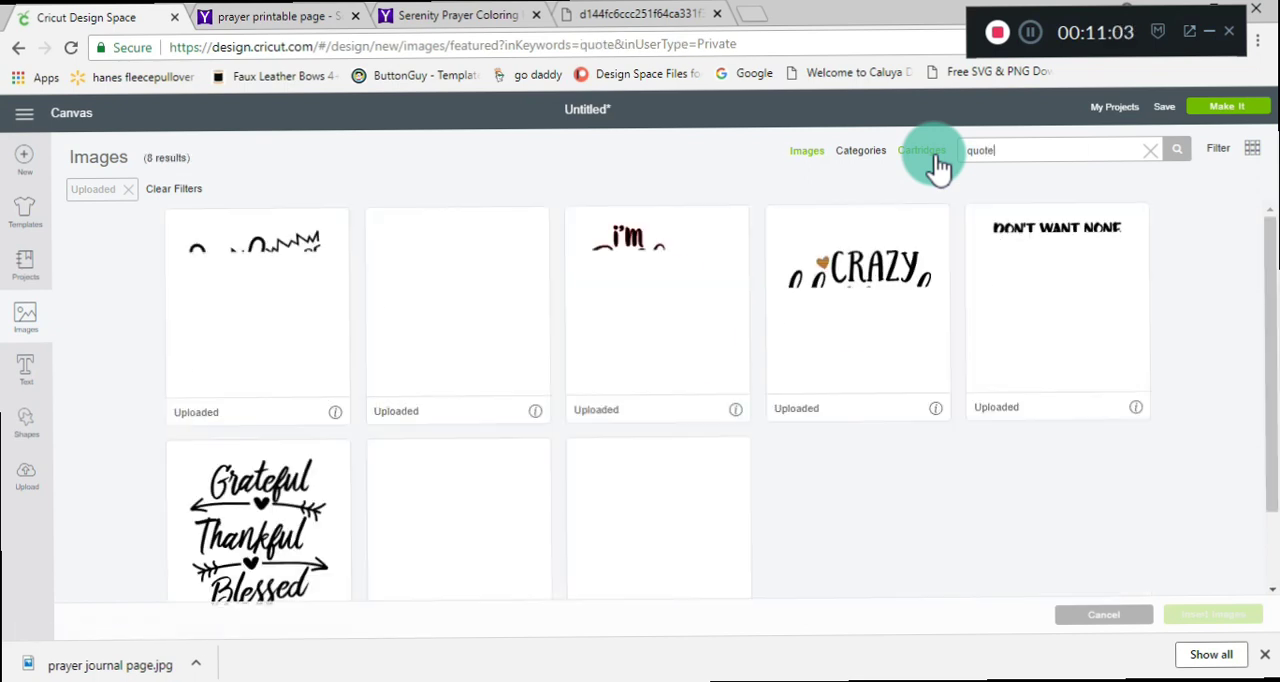
click(832, 319)
click(1178, 618)
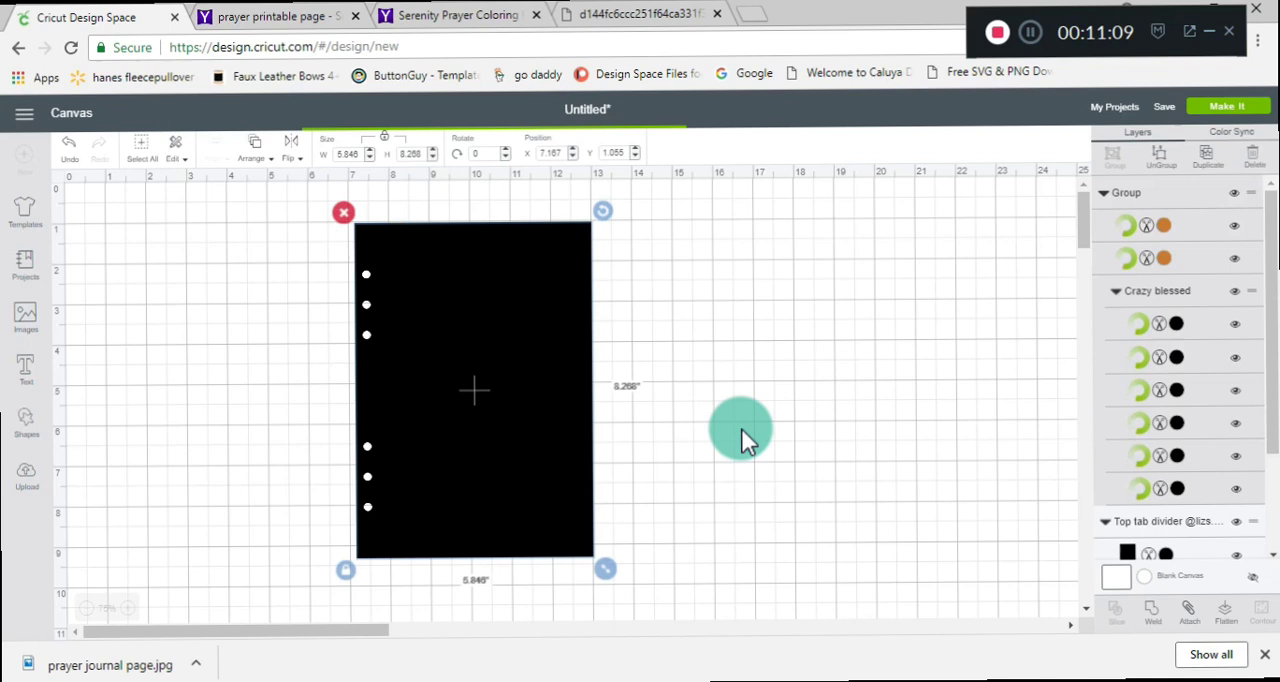
drag(292, 452, 721, 394)
Recolor the visible six-hole page beside the "Crazy blessed" design to Cactus Pink.
click(542, 368)
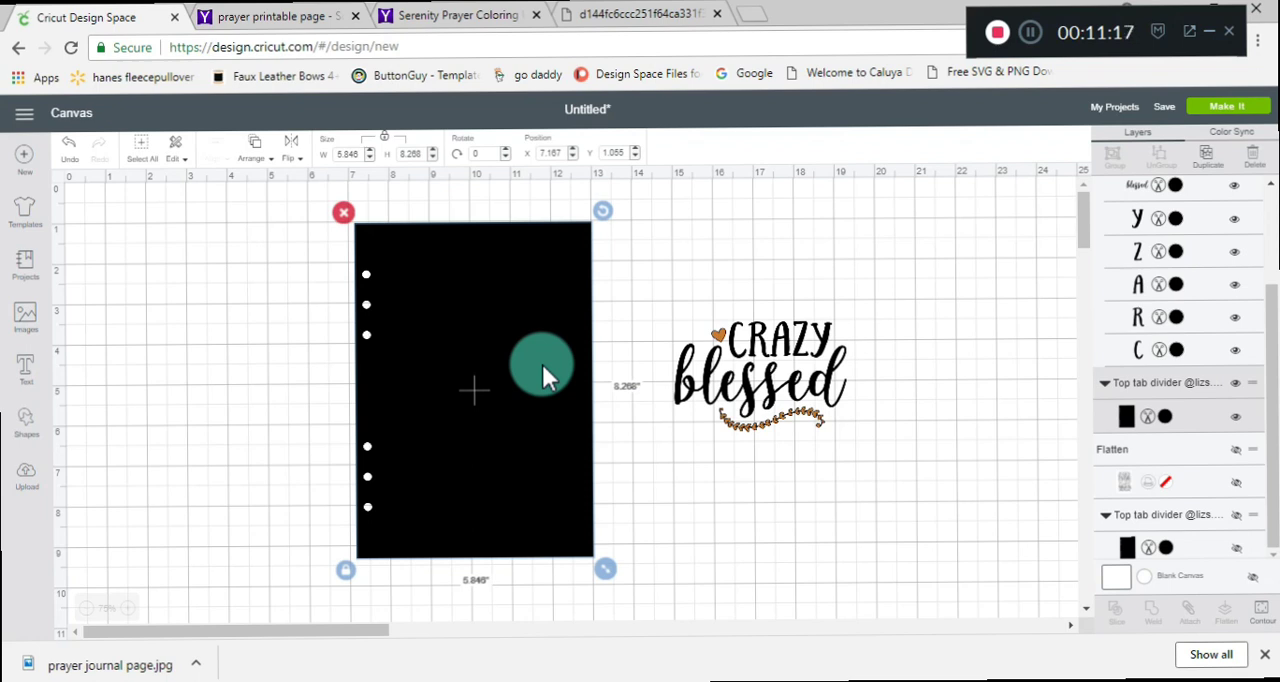
click(1165, 417)
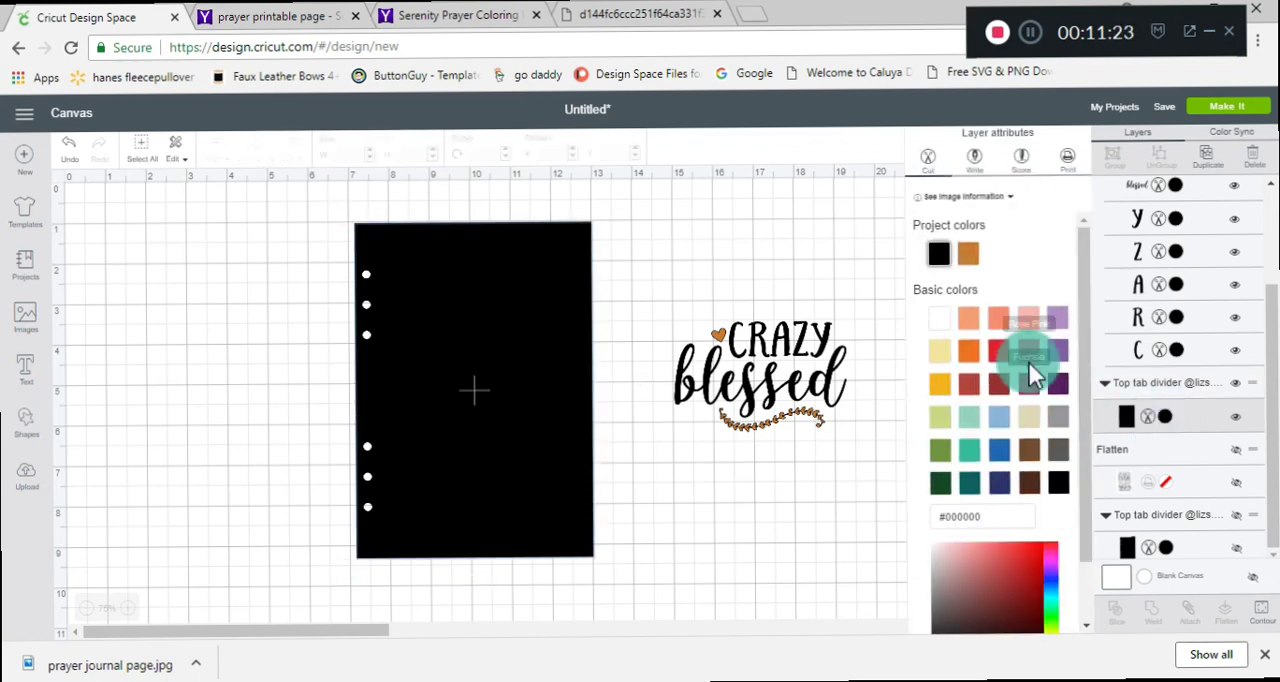
click(1029, 320)
Place the "Crazy blessed" design on the upper part of the pink page and size it to about 4.58 × 2.95 inches.
drag(735, 390, 508, 403)
drag(576, 423, 604, 446)
drag(537, 415, 508, 378)
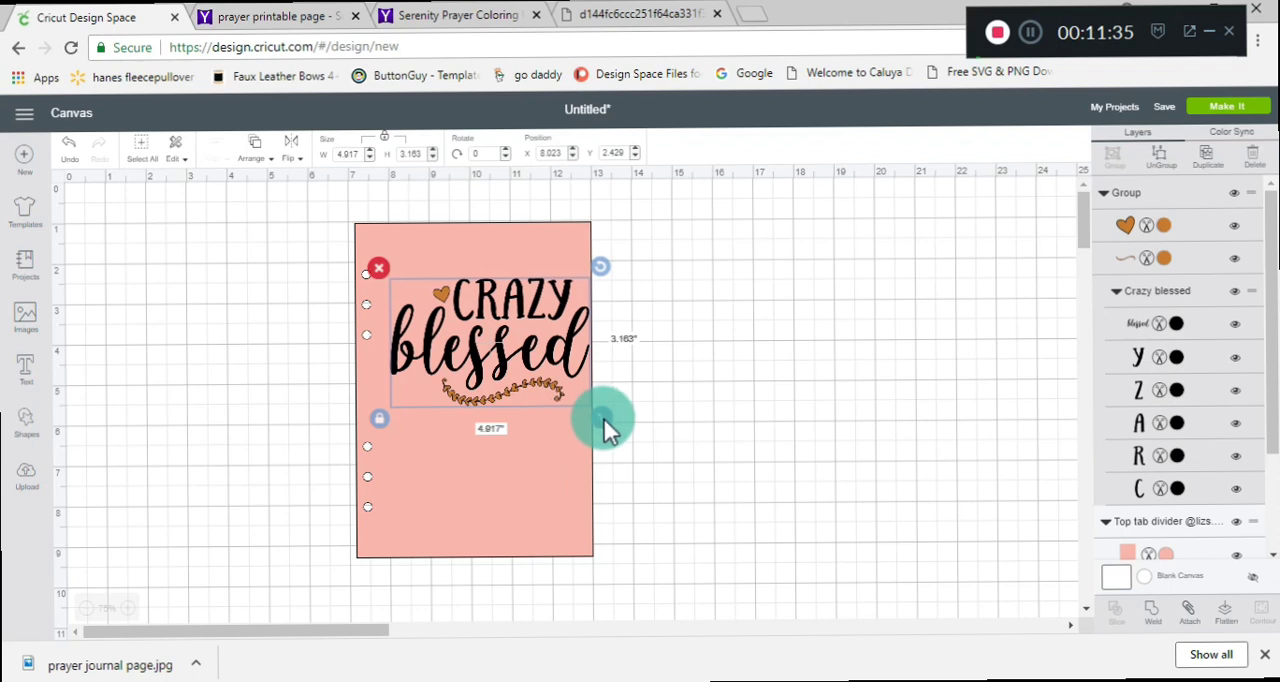
drag(604, 420, 590, 412)
drag(522, 347, 507, 325)
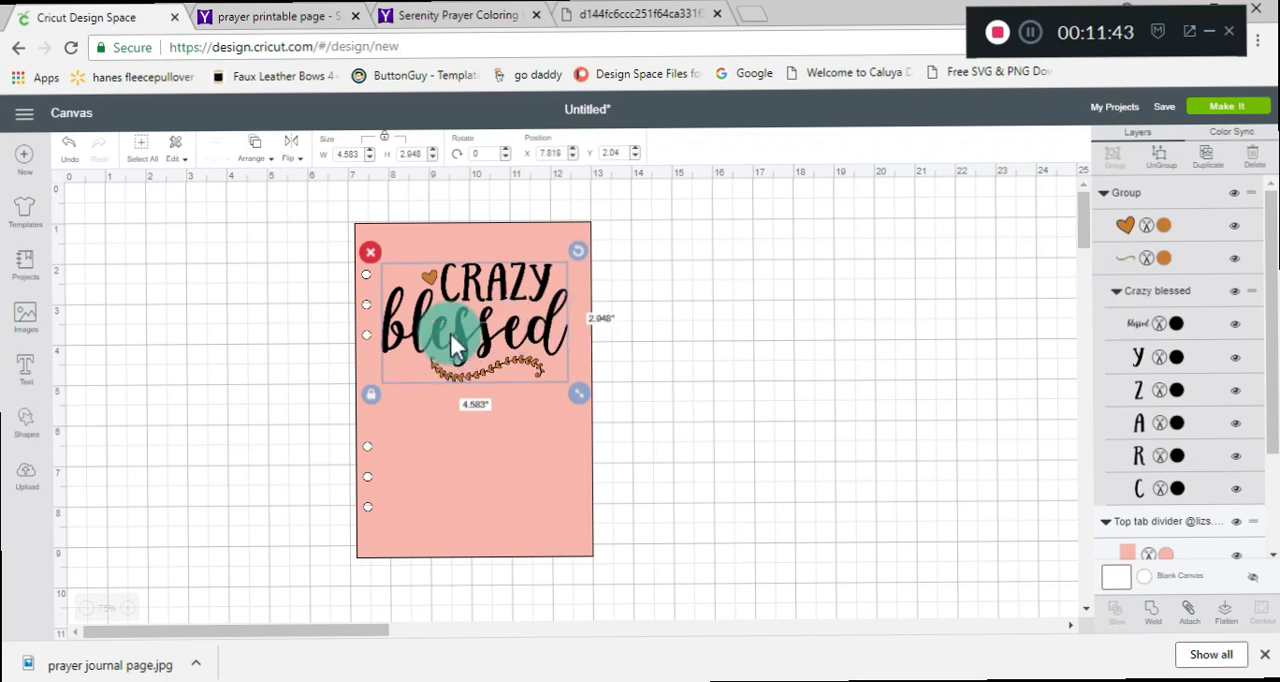
Recolor the heart and the leafy flourish of the "Crazy blessed" design to white (#FFFFFF).
click(1164, 225)
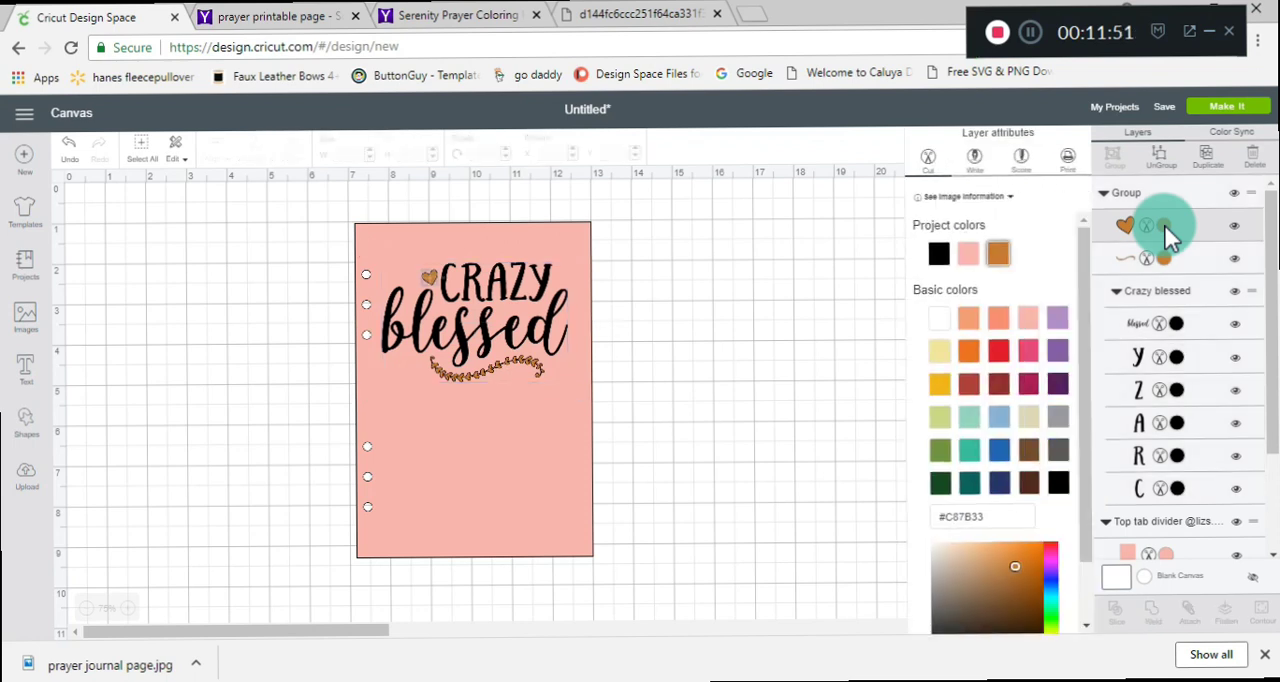
click(940, 320)
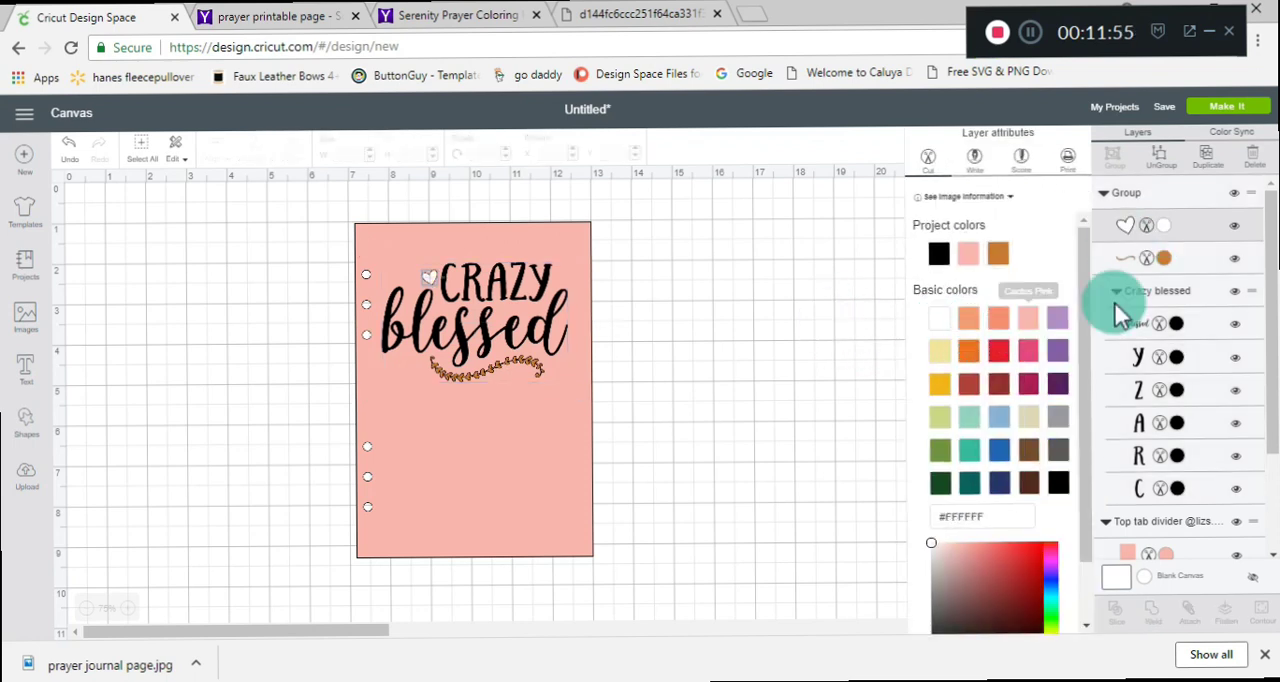
click(1166, 256)
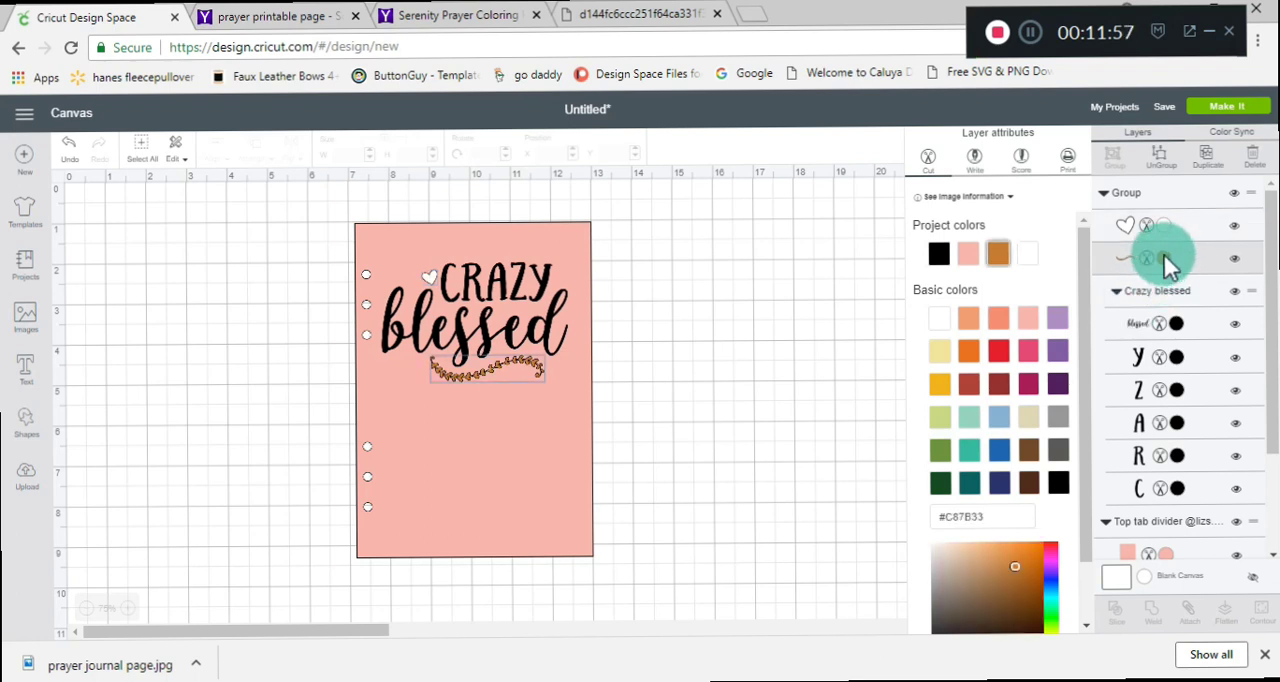
click(1028, 256)
click(779, 322)
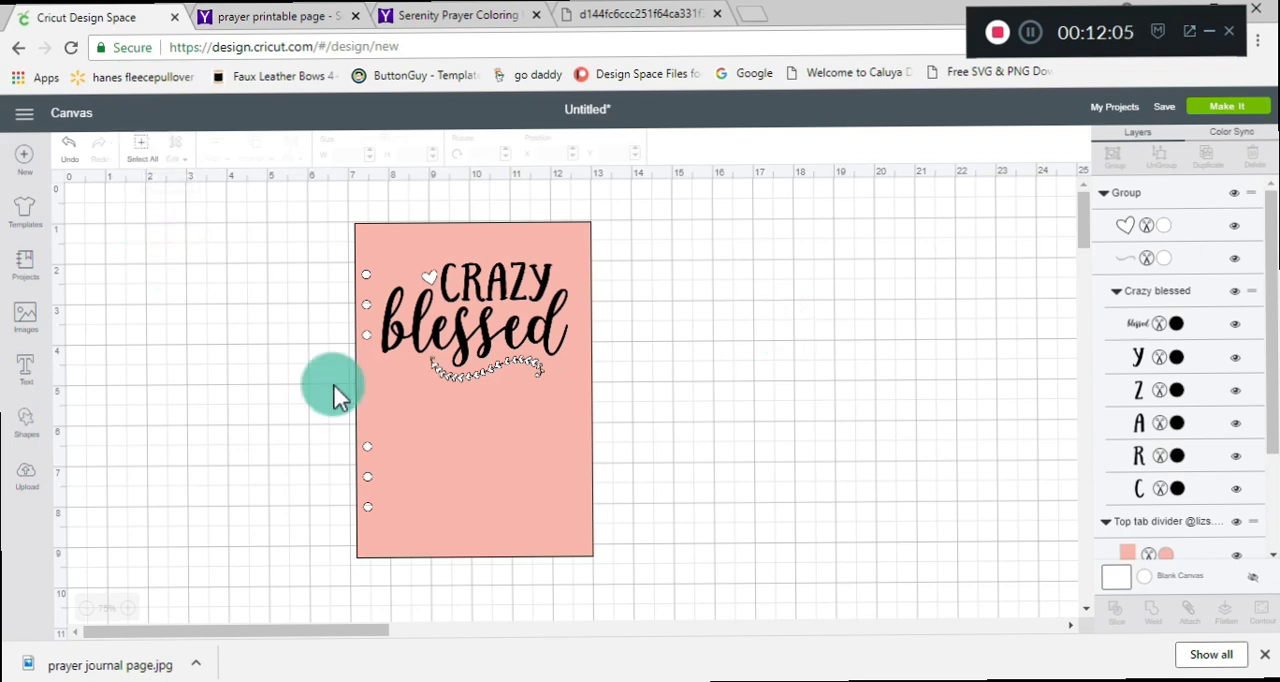
Flatten the pink page together with the "Crazy blessed" design and move the flattened page to about X 4.111, Y 1.055.
key(ctrl+a)
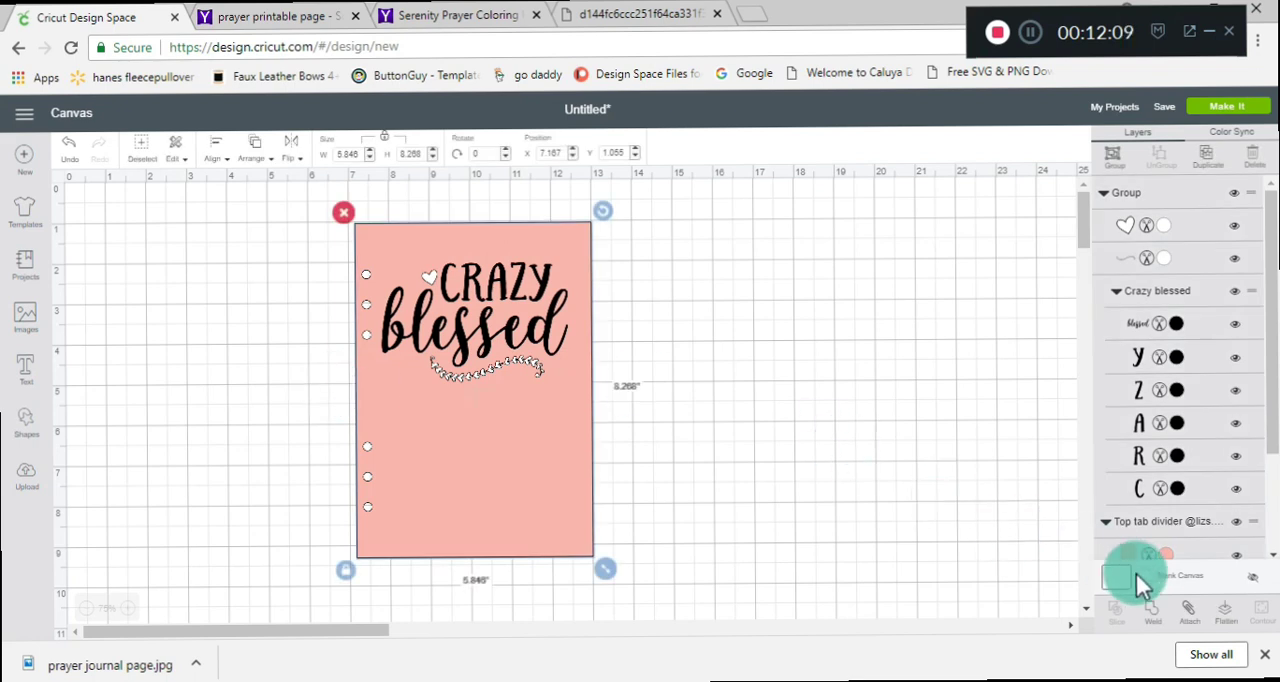
click(1227, 615)
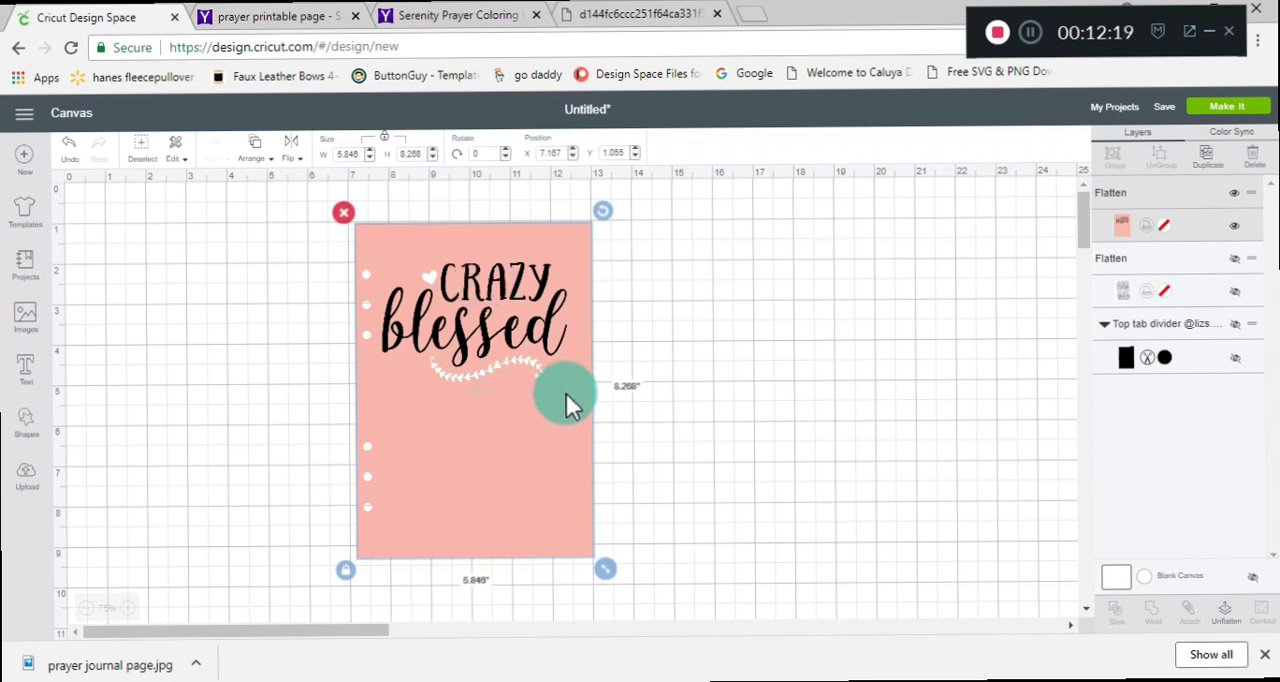
drag(536, 376, 572, 348)
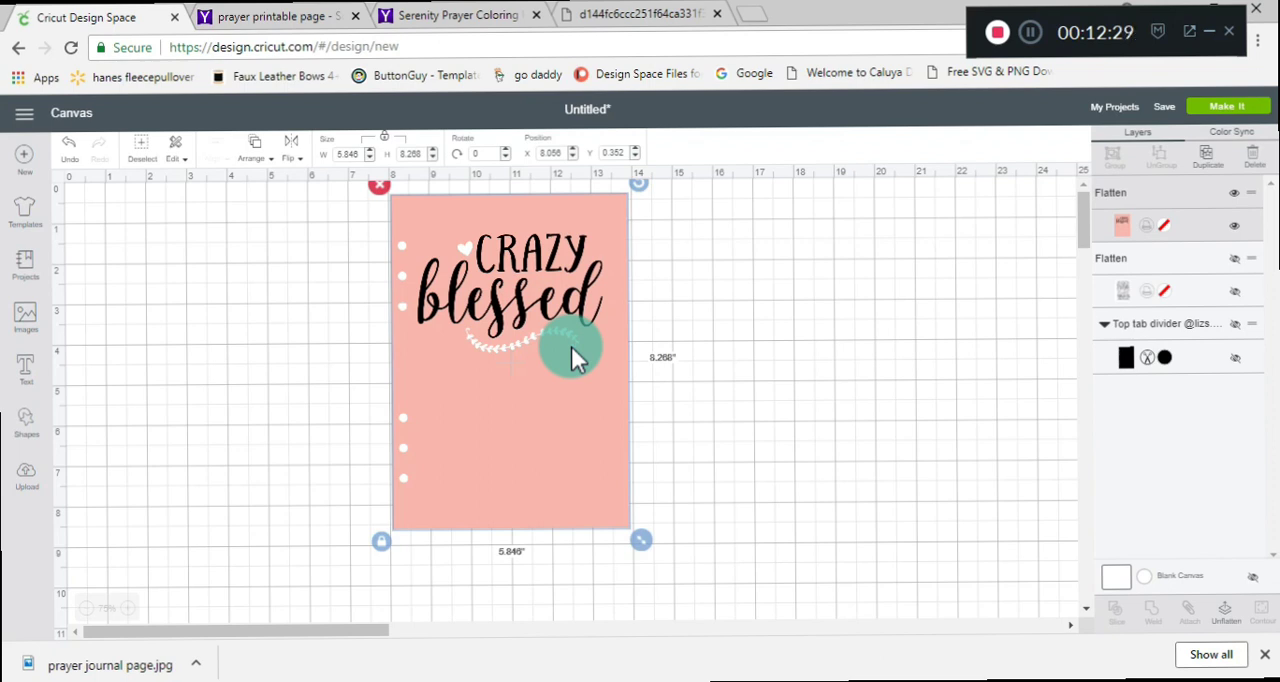
drag(565, 357, 519, 396)
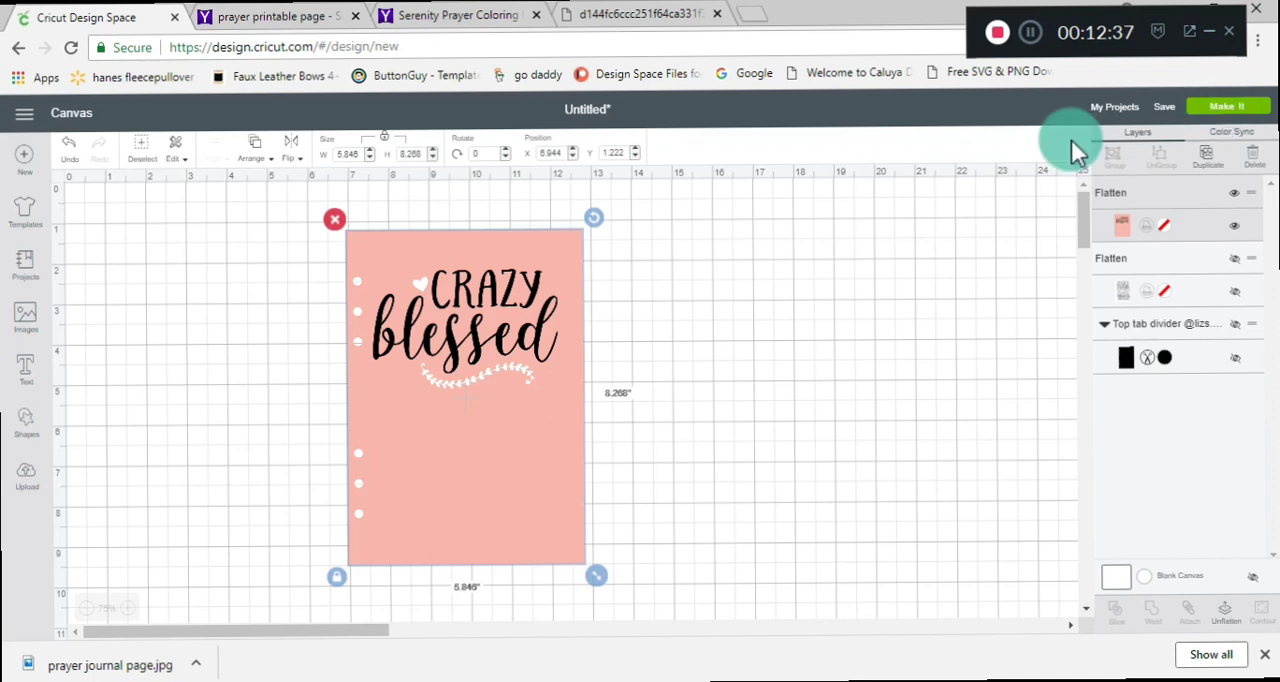
drag(517, 351, 411, 349)
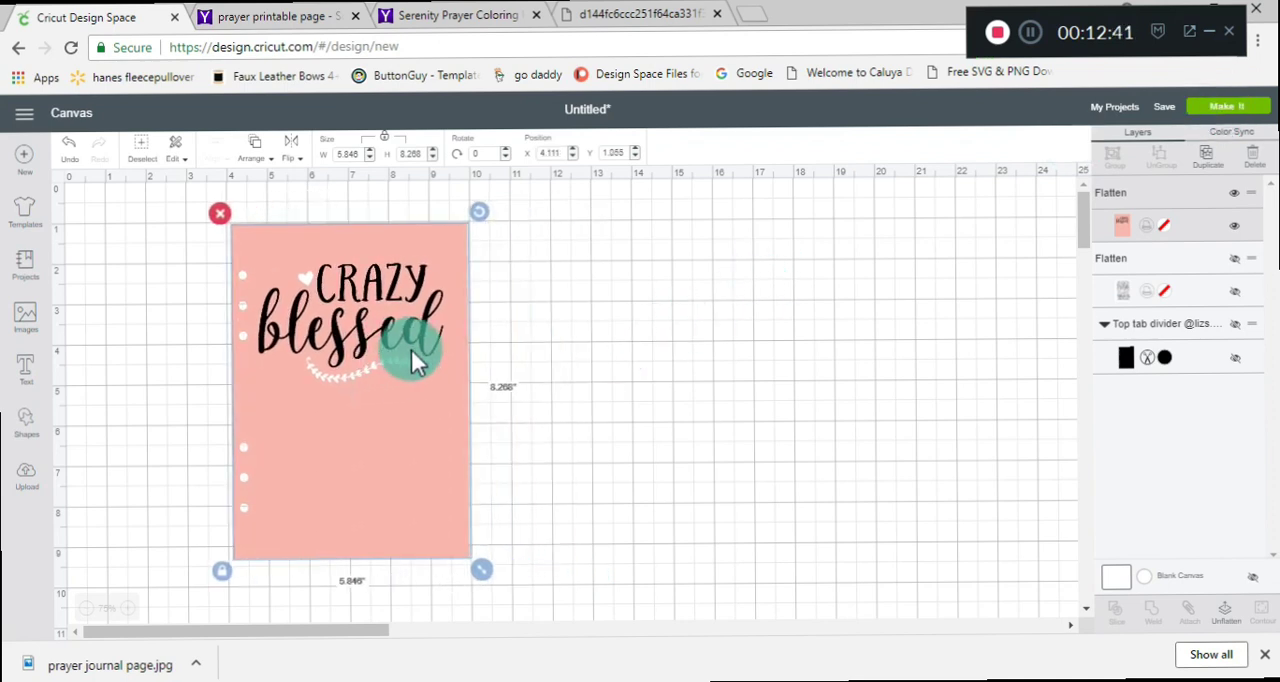